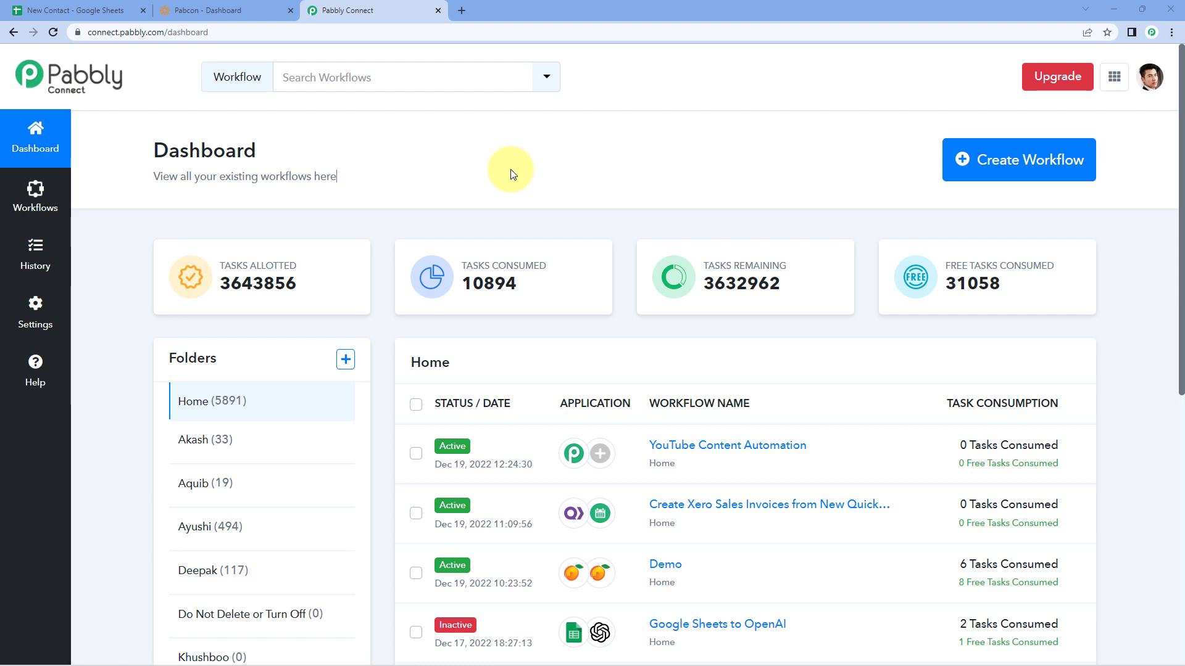
# Step: Create a workflow named 'Google Sheets to WildApricot' and open its editor
pyautogui.click(1037, 159)
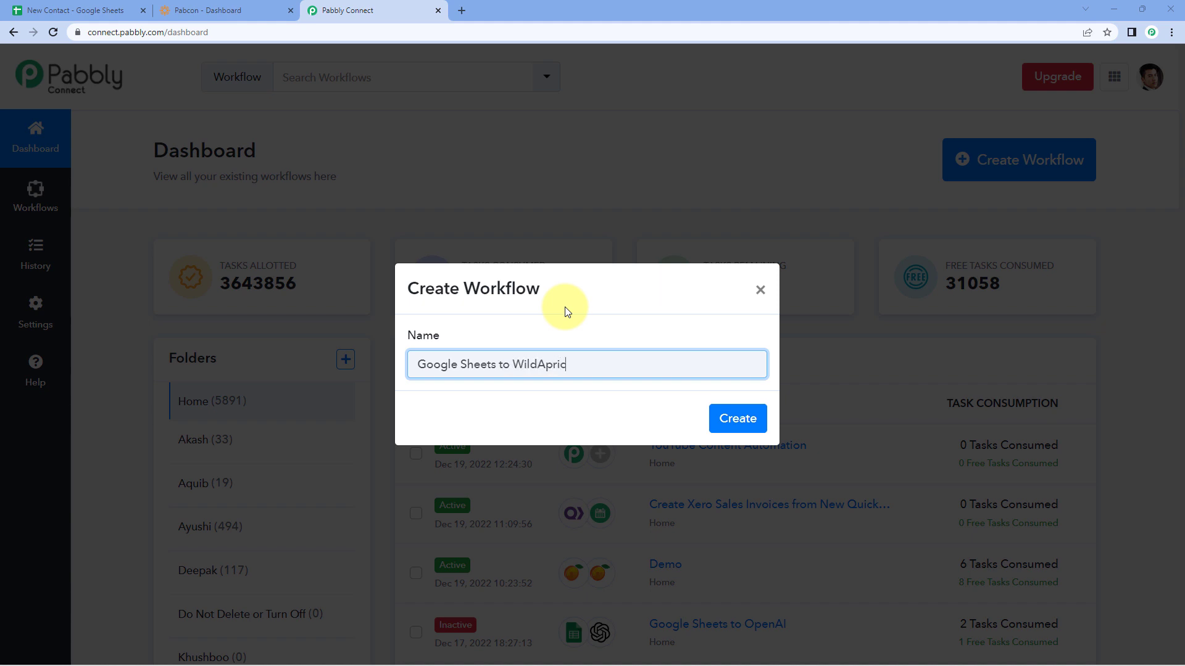
pyautogui.click(745, 417)
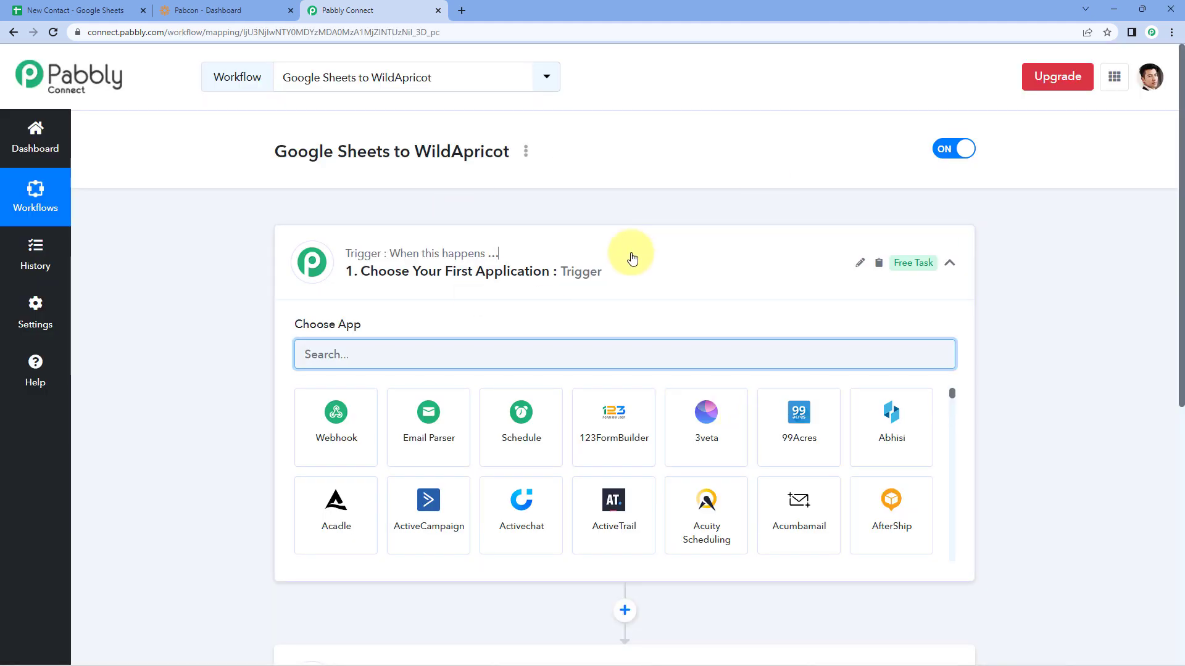
pyautogui.click(627, 252)
pyautogui.scroll(-1, 229, 237)
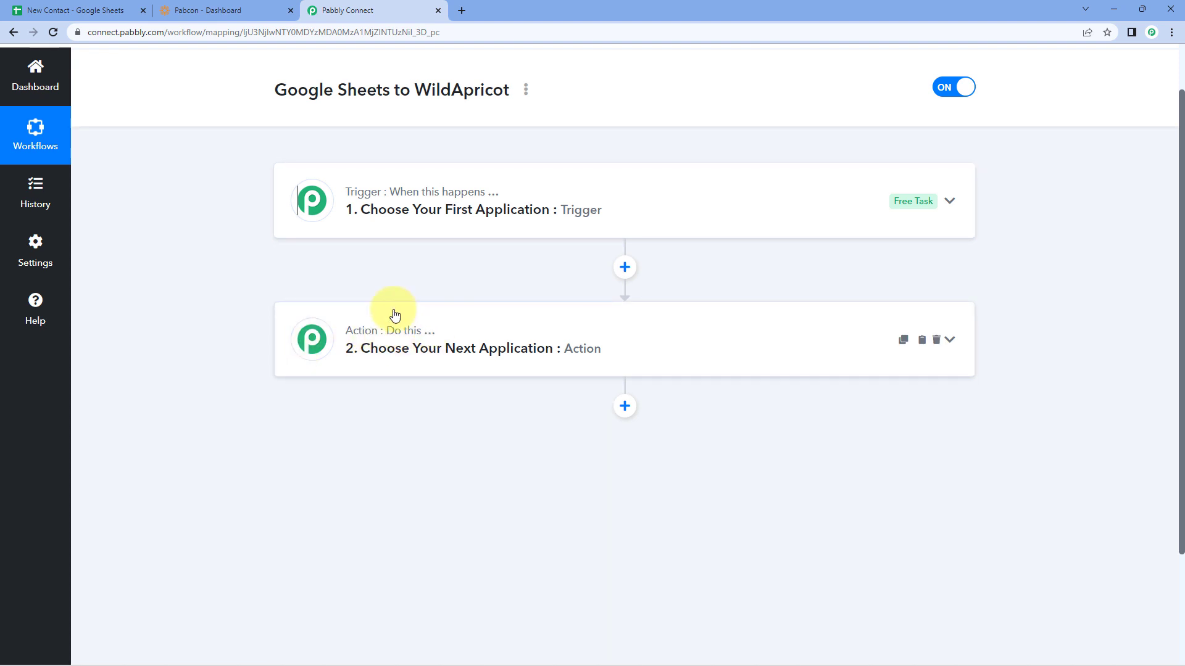
pyautogui.click(546, 191)
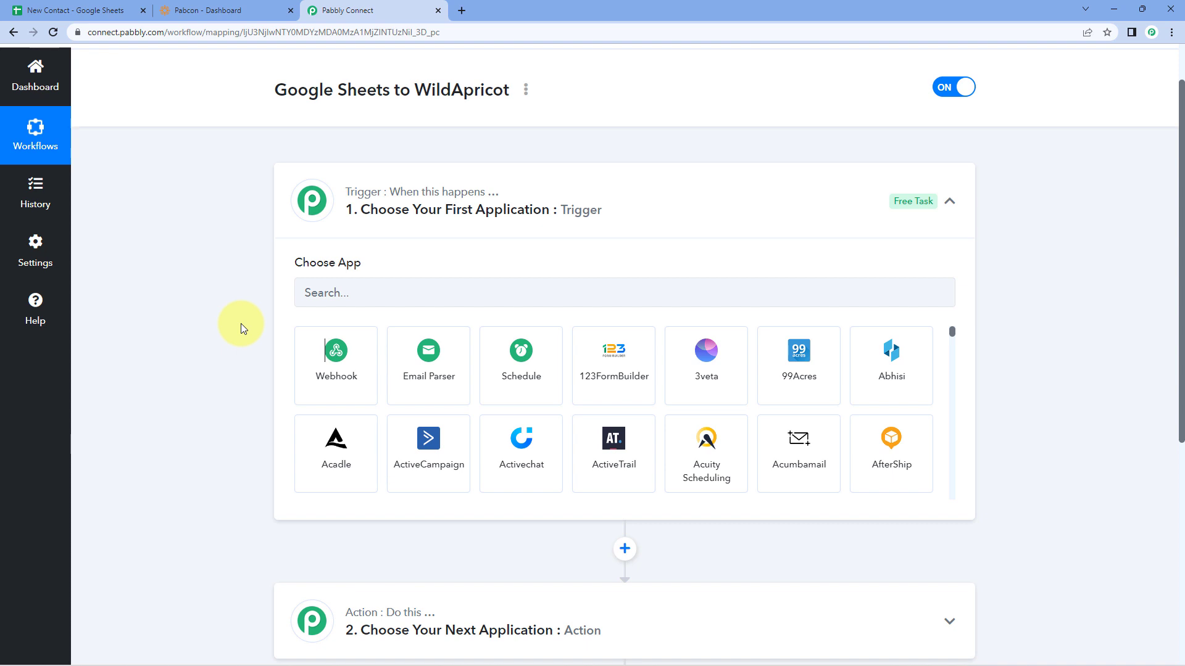
pyautogui.click(74, 10)
pyautogui.click(386, 10)
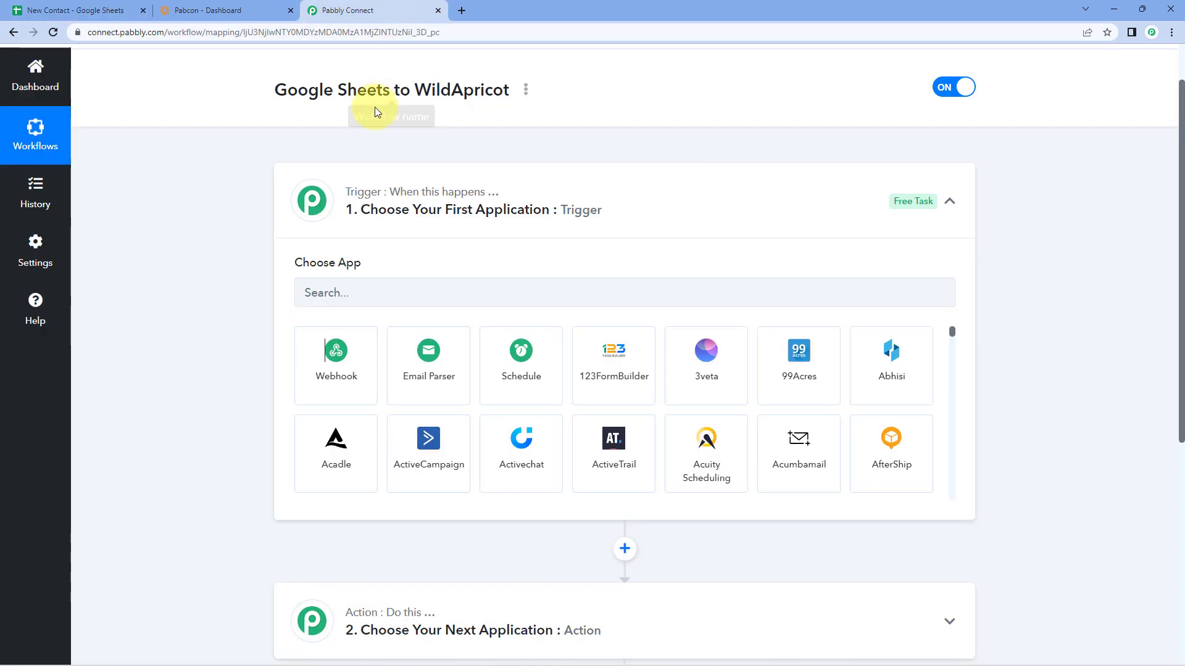
pyautogui.click(114, 9)
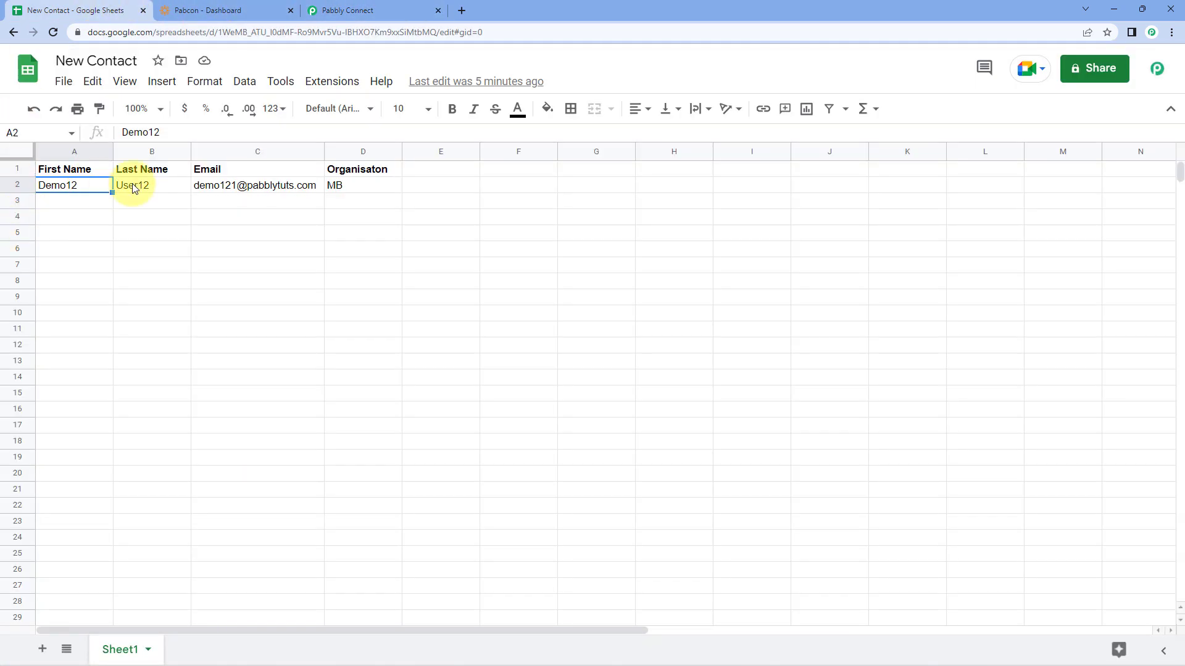
pyautogui.click(327, 11)
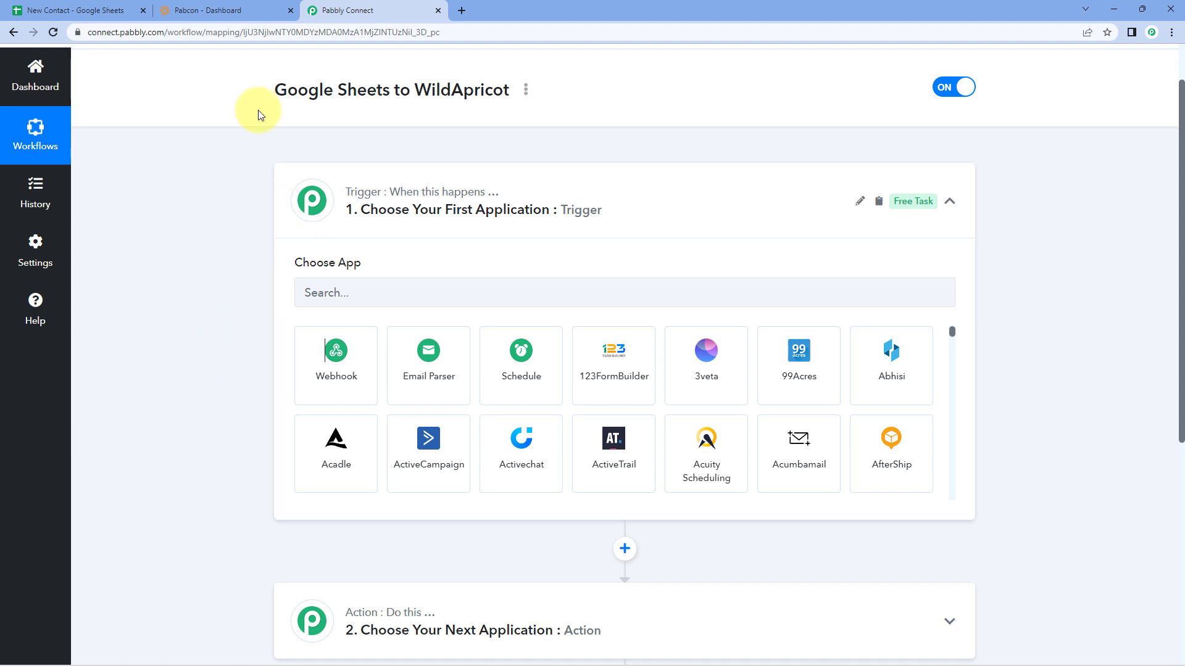
pyautogui.click(99, 10)
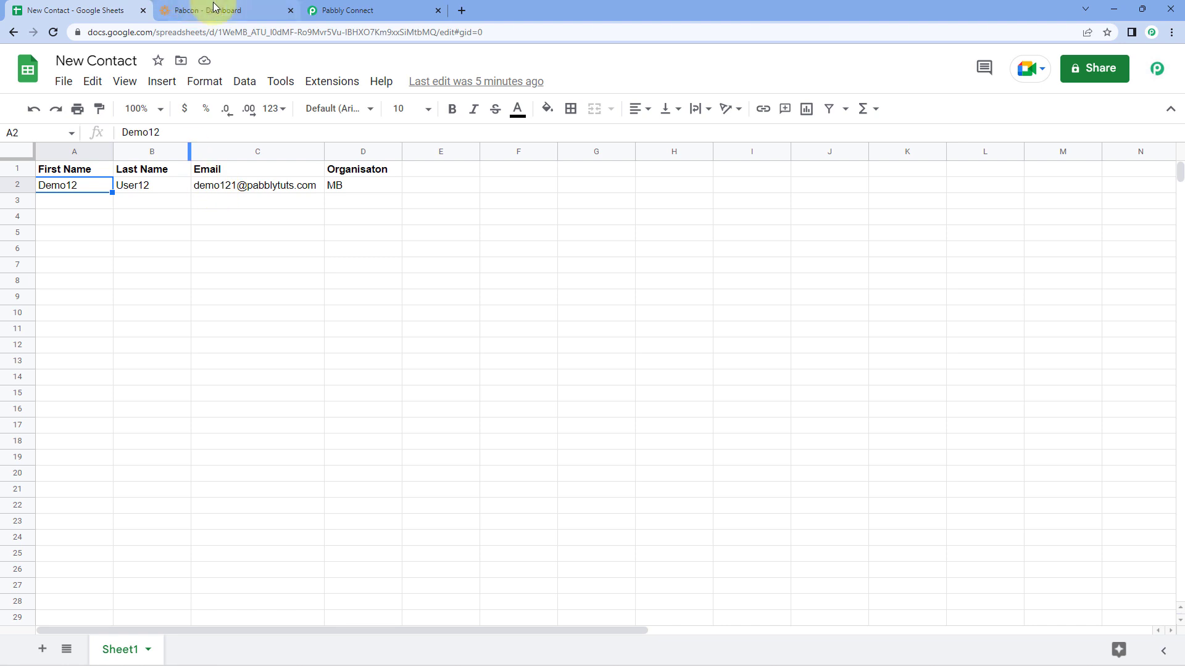
pyautogui.click(216, 11)
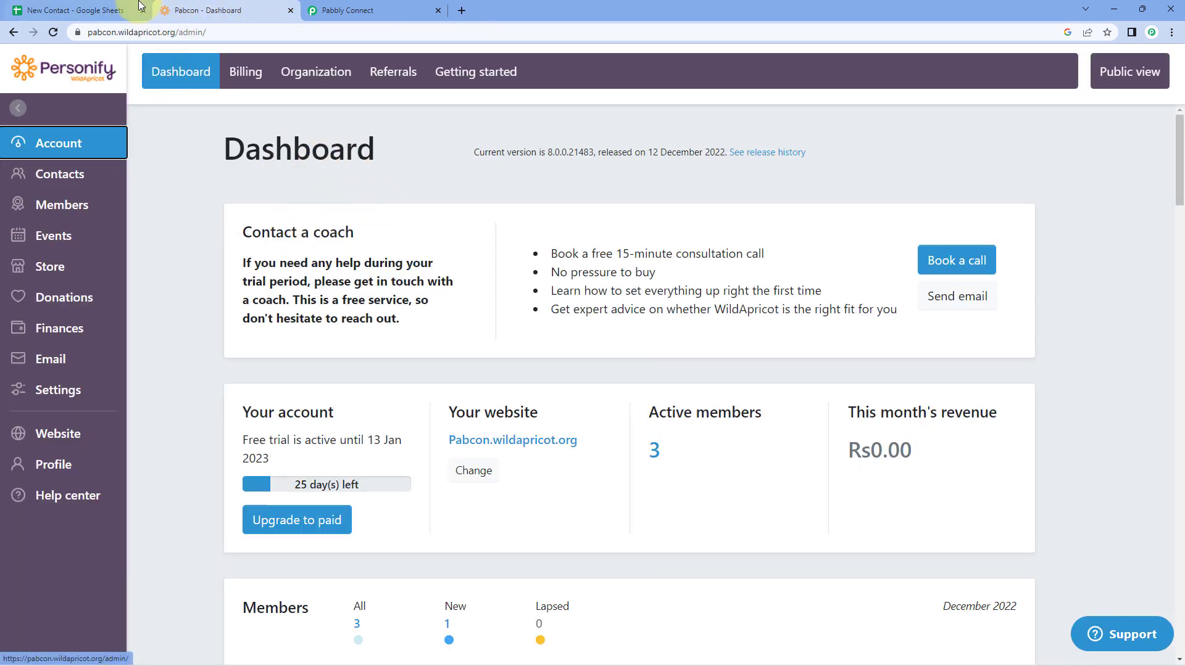
pyautogui.click(126, 10)
pyautogui.click(384, 11)
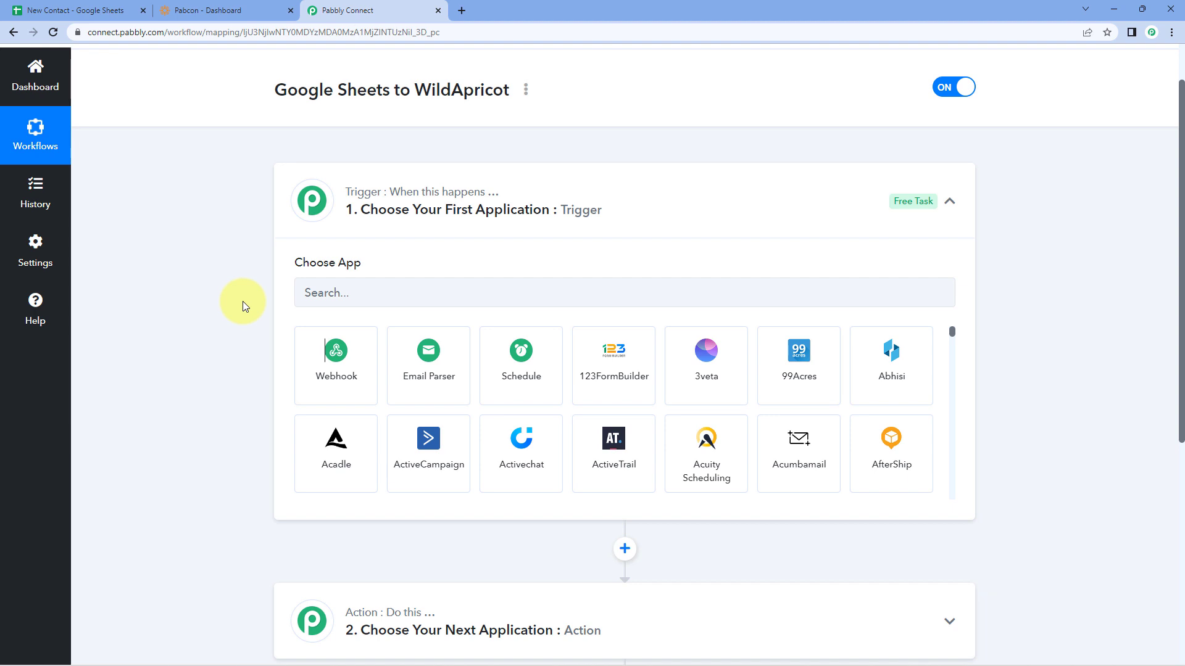
pyautogui.scroll(-1, 242, 301)
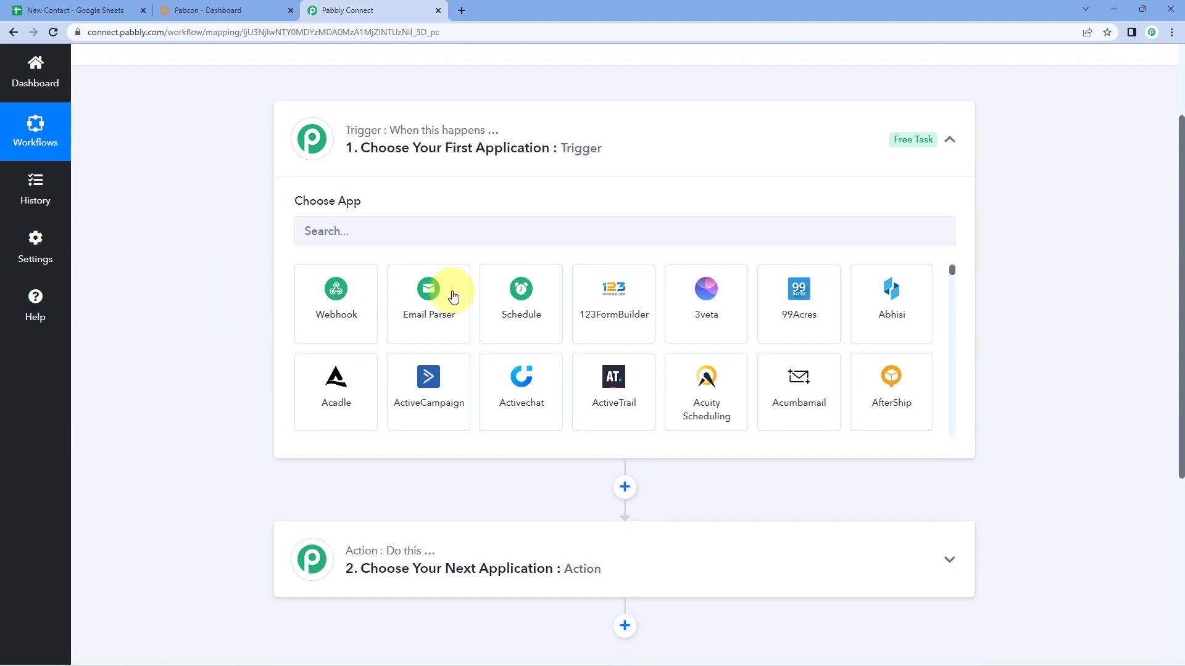
# Step: Set the trigger app to Google Sheets with event New or Updated Spreadsheet Row
pyautogui.click(424, 232)
pyautogui.write('Goolg')
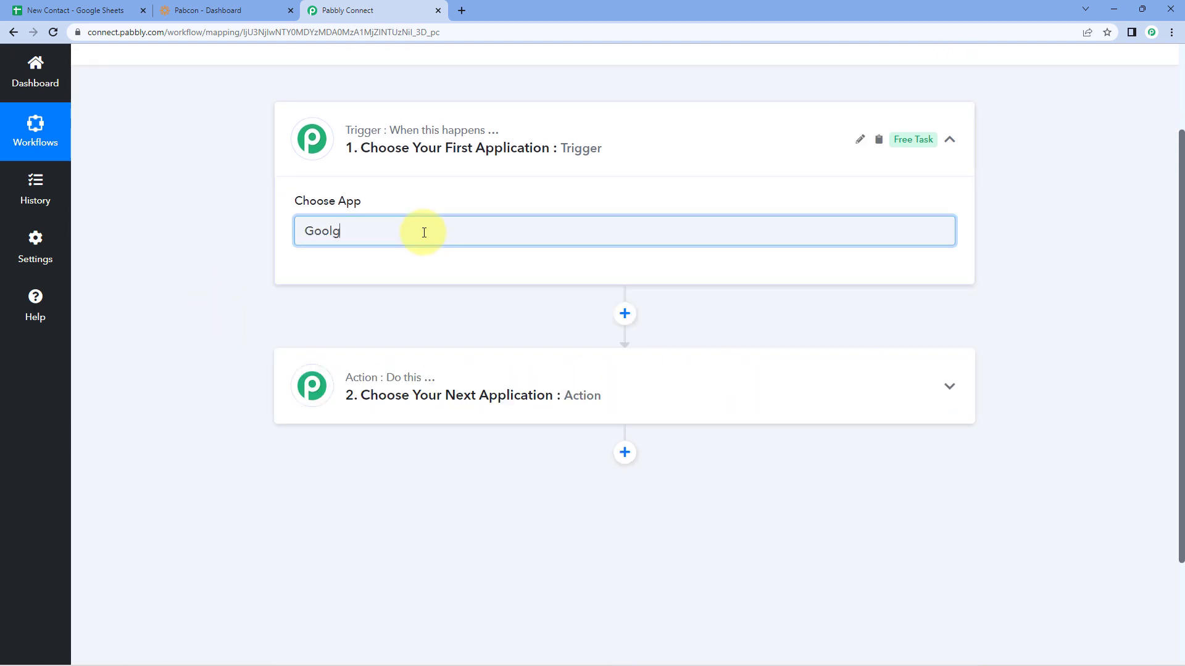
pyautogui.press('BackSpace')
pyautogui.press('BackSpace')
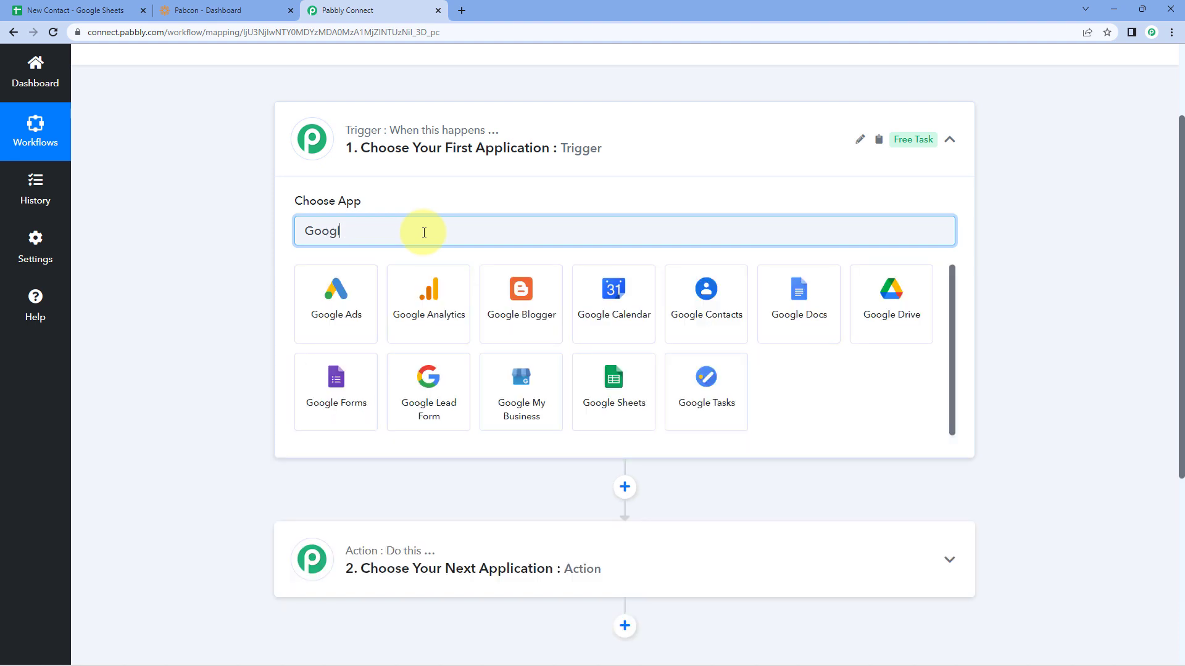
pyautogui.write('gle S')
pyautogui.click(349, 290)
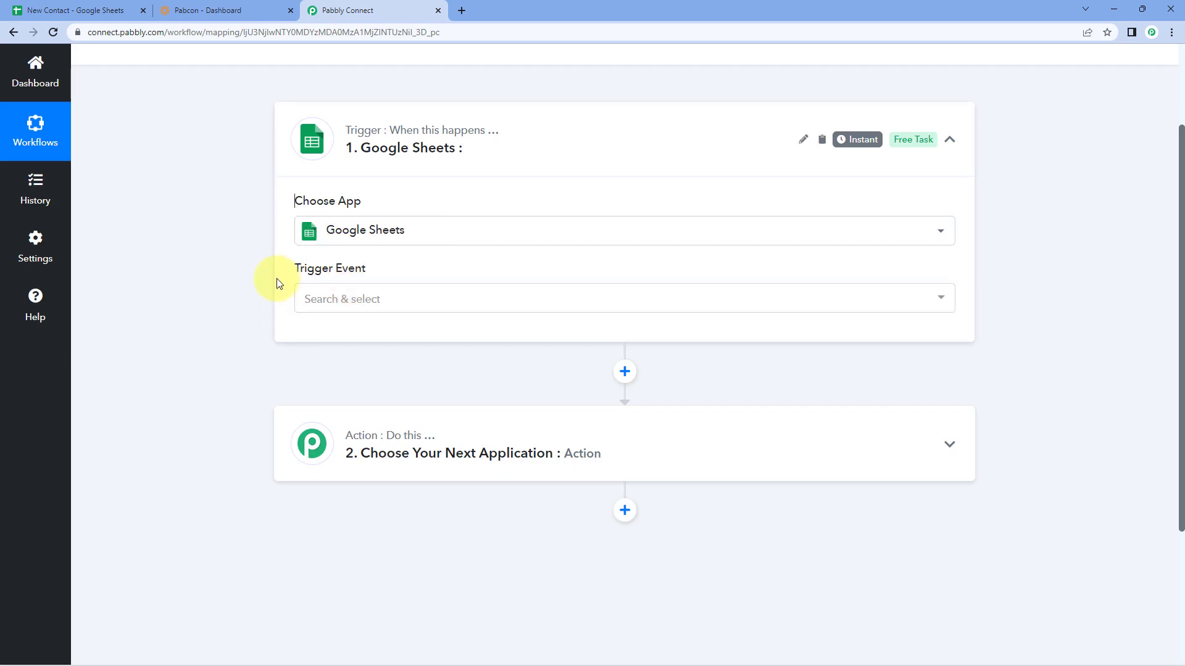
pyautogui.click(441, 302)
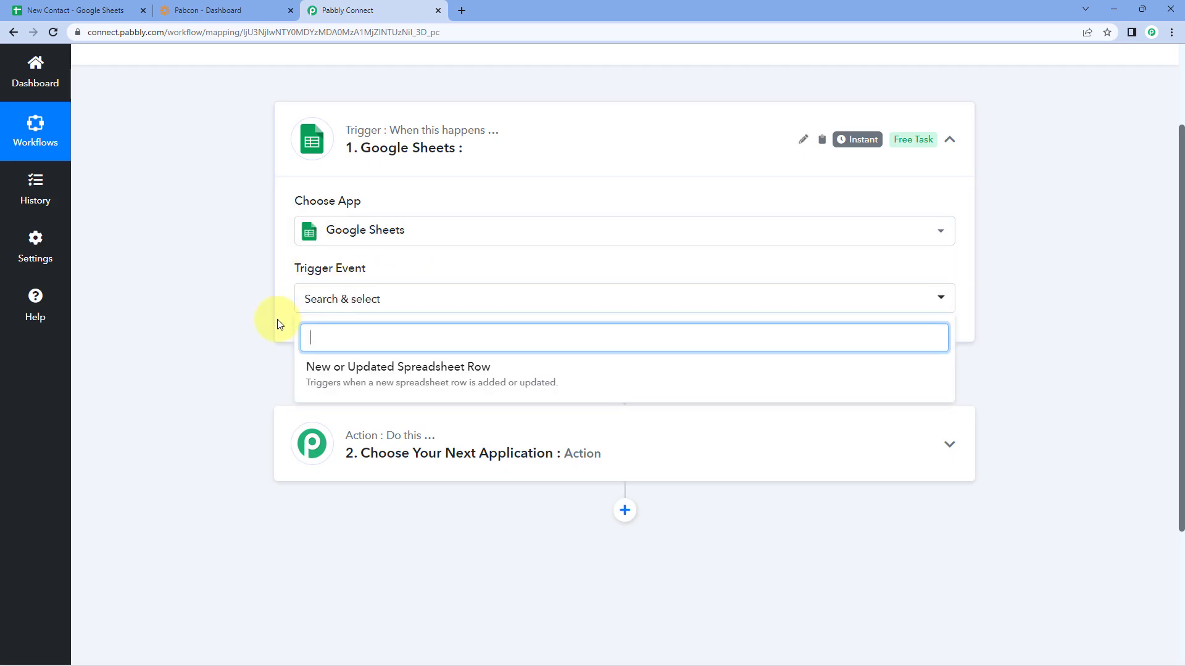
pyautogui.scroll(-1, 283, 317)
pyautogui.click(533, 313)
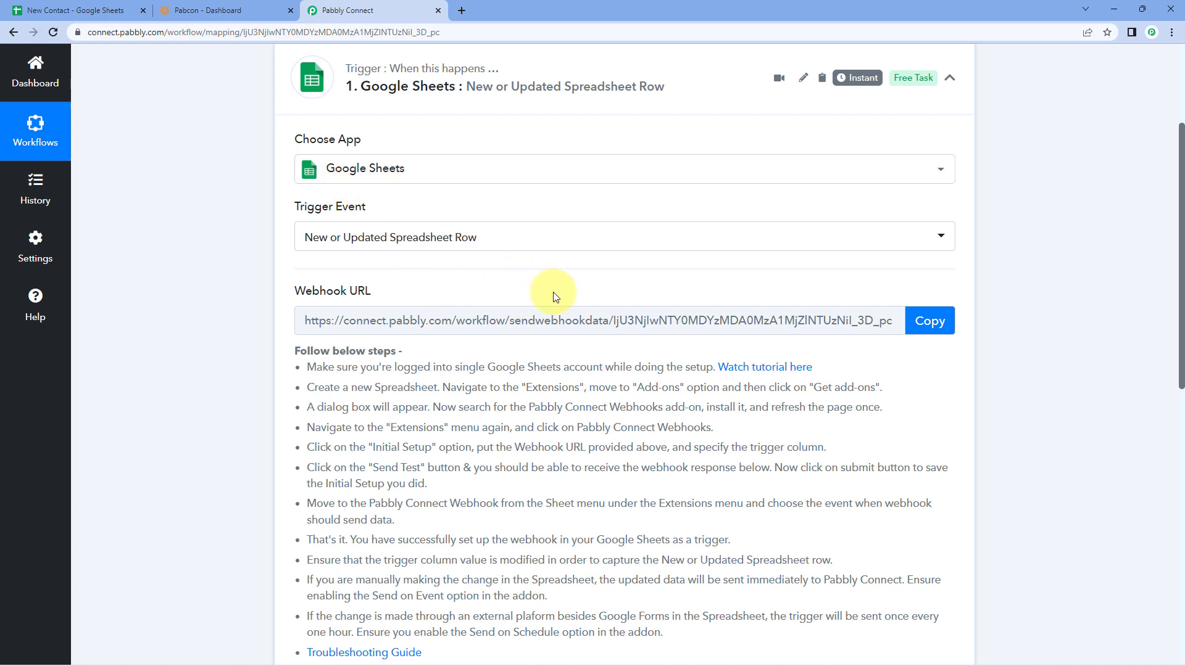
# Step: Review the setup instructions and copy the trigger's webhook URL
pyautogui.scroll(-1, 555, 297)
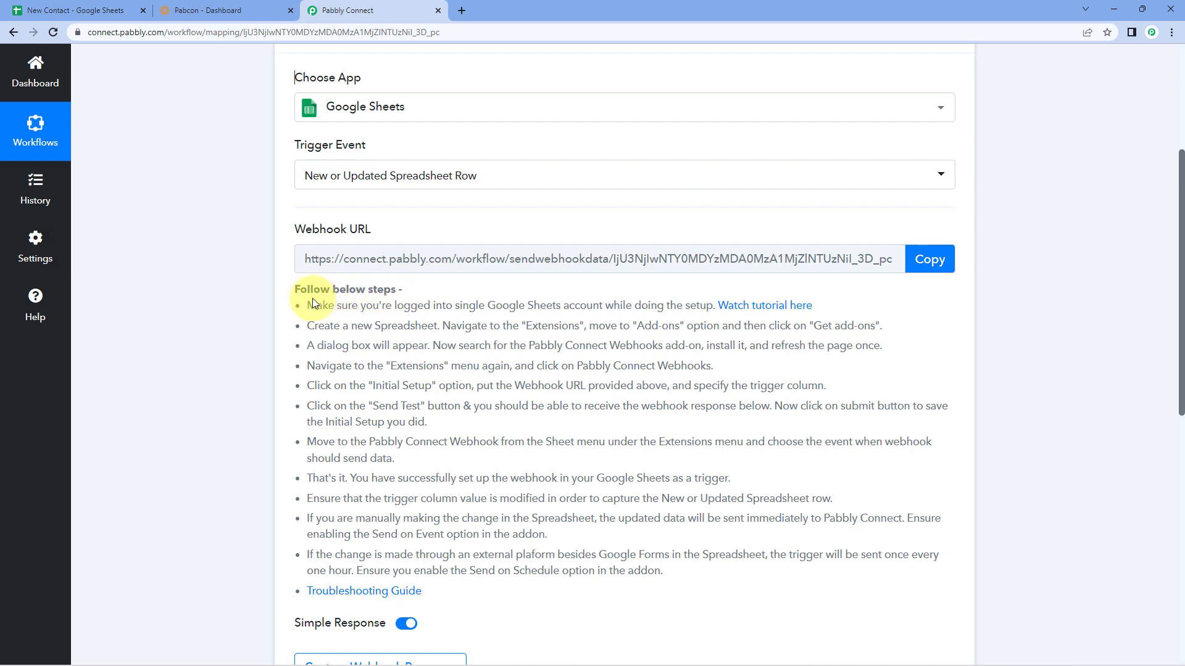
pyautogui.moveTo(345, 326); pyautogui.dragTo(475, 594)
pyautogui.click(524, 497)
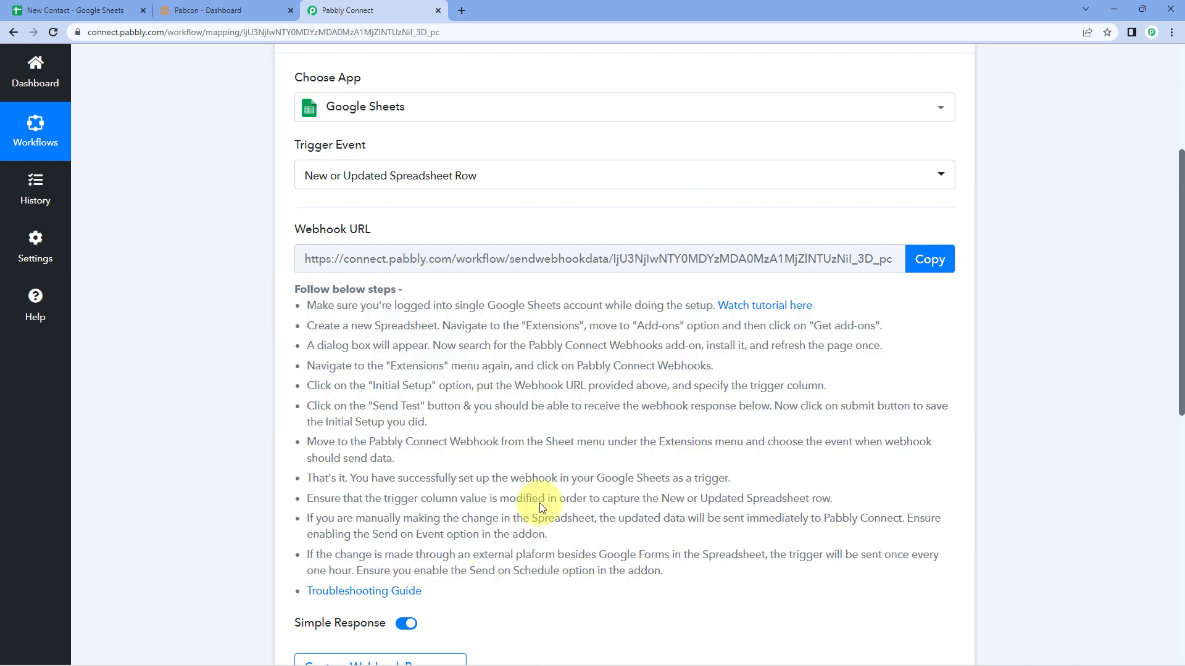
pyautogui.click(929, 259)
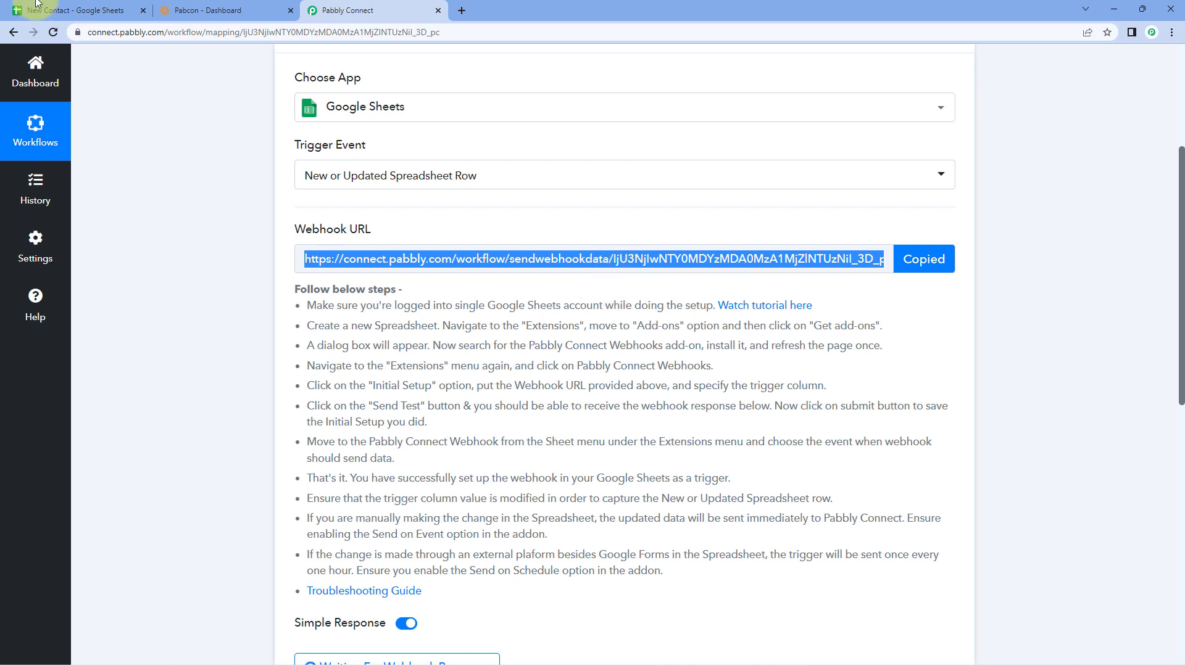
# Step: In the New Contact spreadsheet, open the add-ons marketplace via Extensions > Add-ons > Get add-ons
pyautogui.click(75, 10)
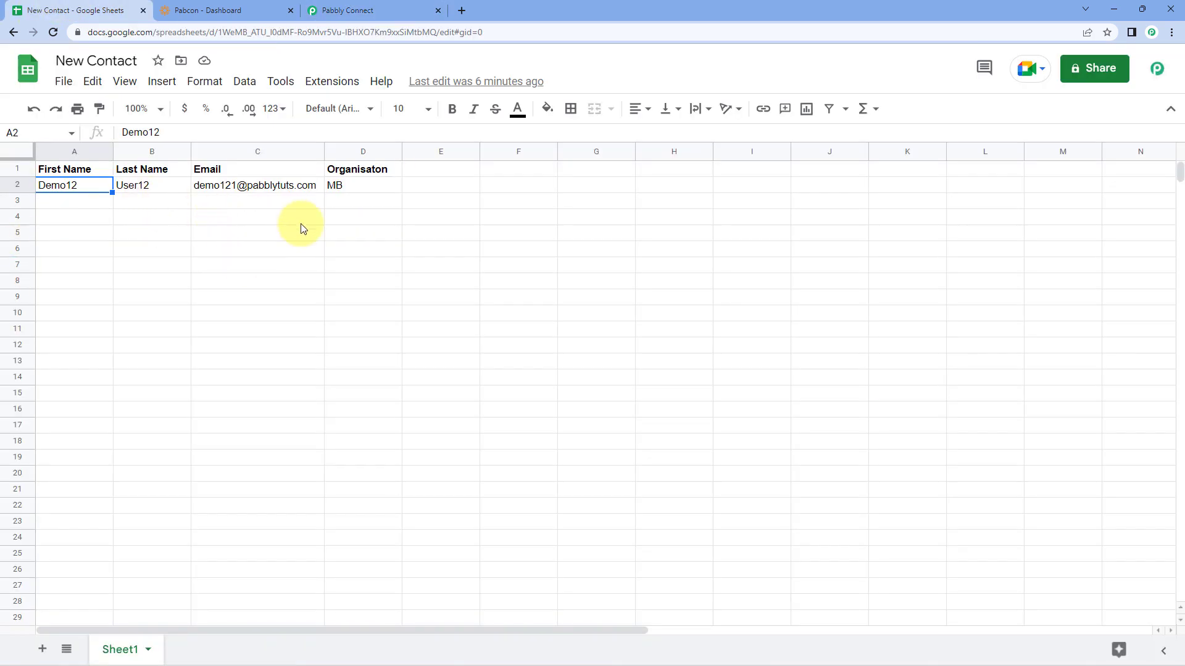
pyautogui.click(330, 83)
pyautogui.moveTo(531, 111)
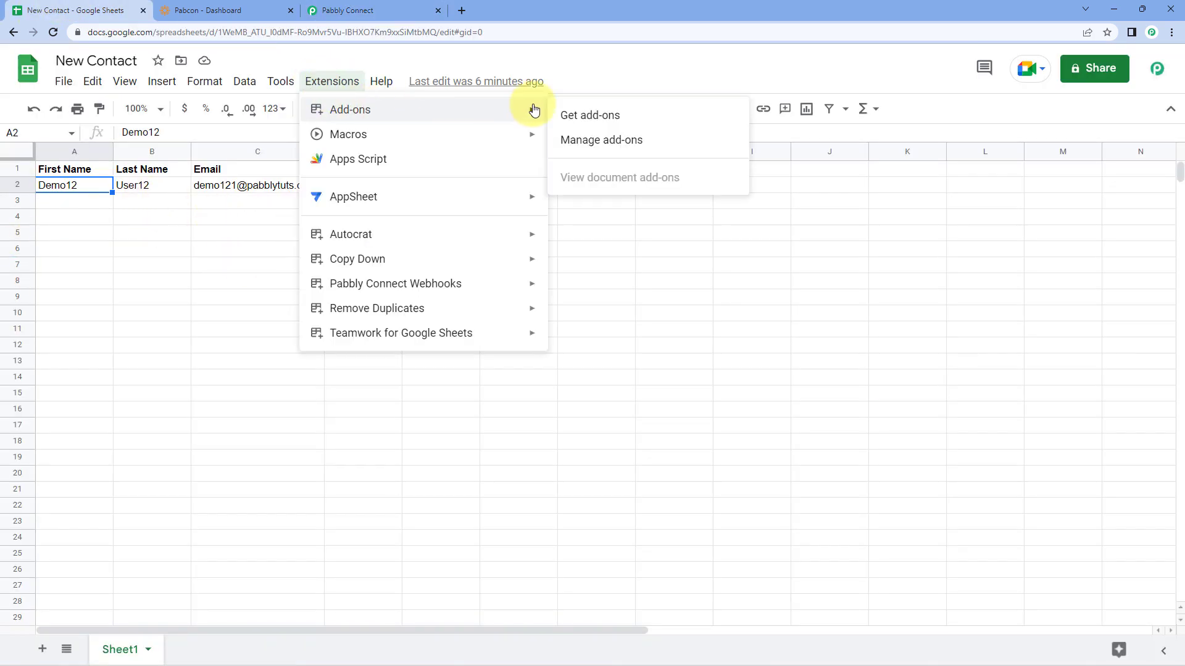
pyautogui.click(624, 113)
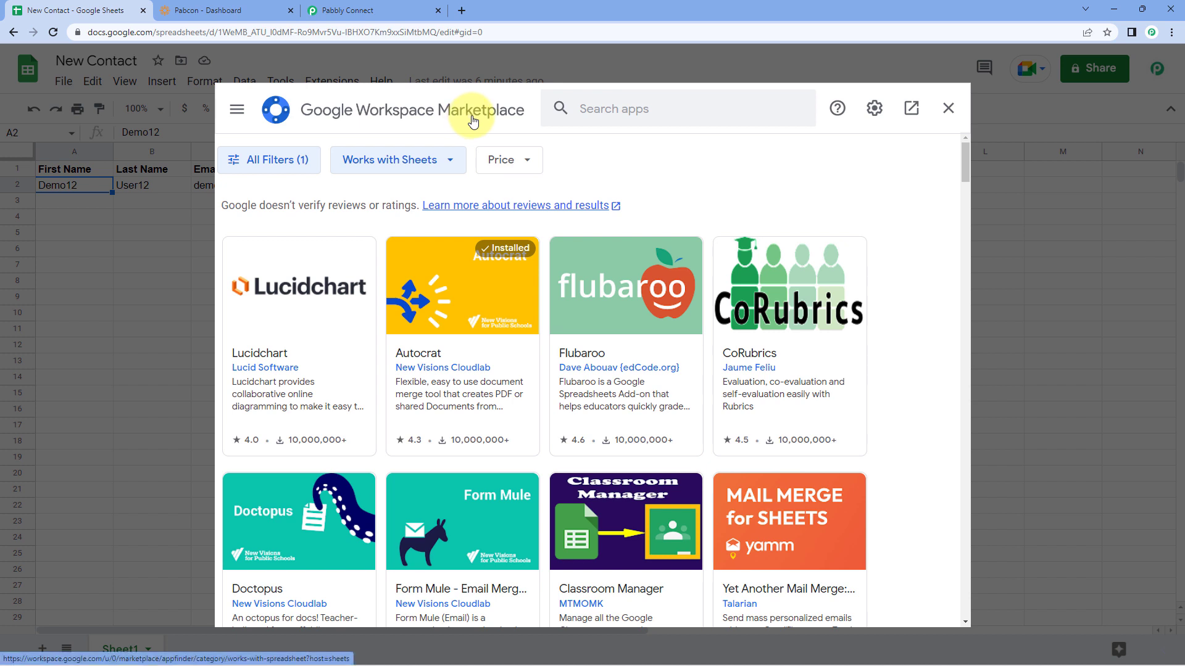
# Step: Look up Pabbly Connect Webhooks, confirm it is installed, and close the marketplace
pyautogui.click(609, 114)
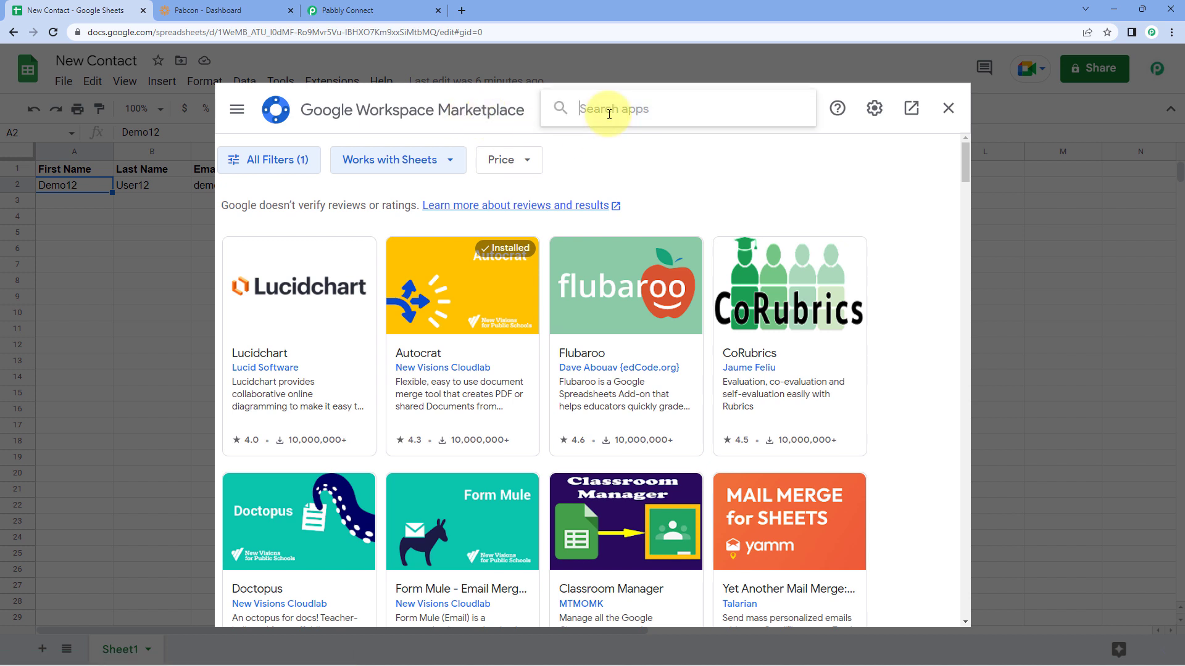
pyautogui.write('Pabbly')
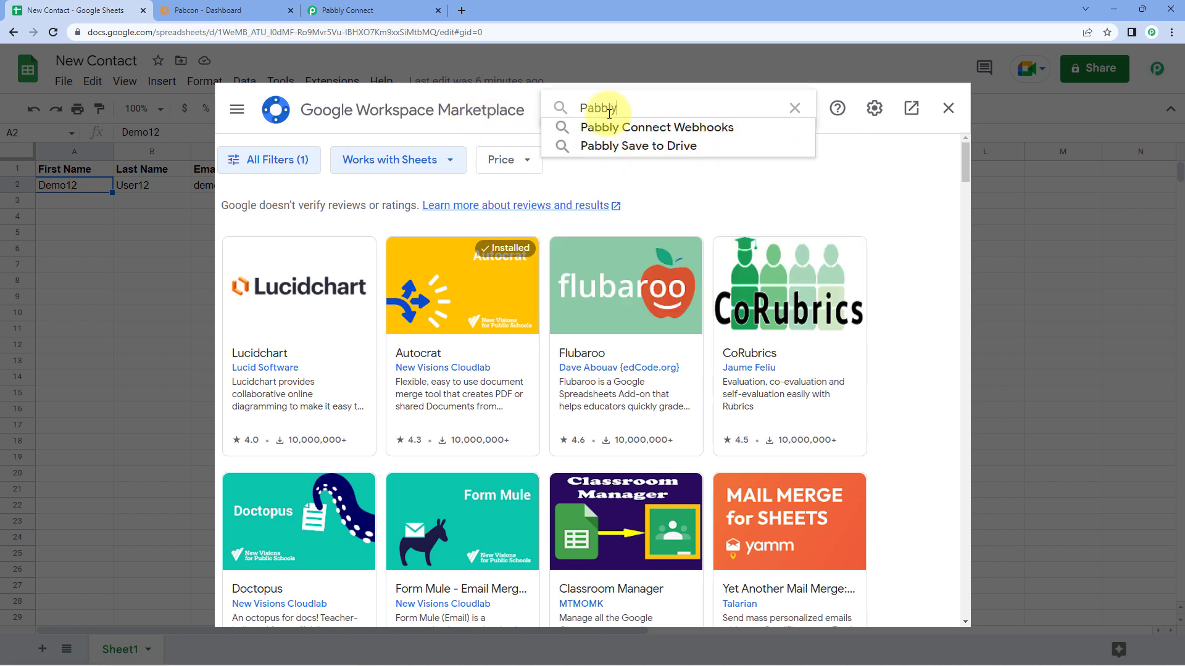
pyautogui.click(616, 128)
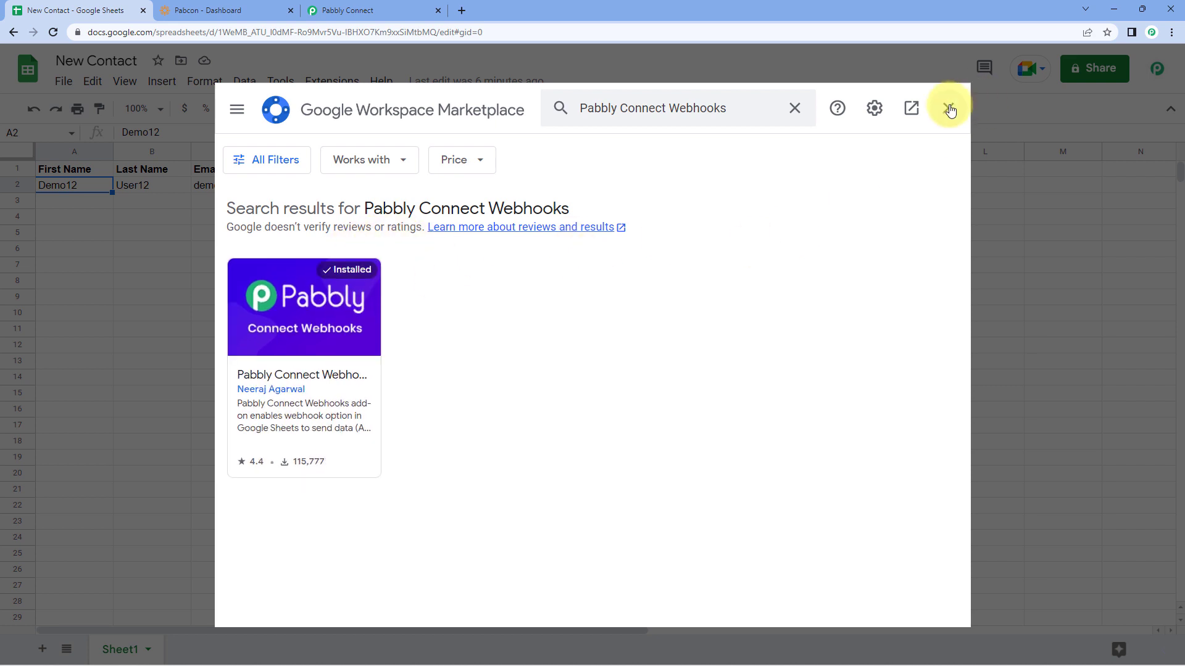
pyautogui.click(949, 109)
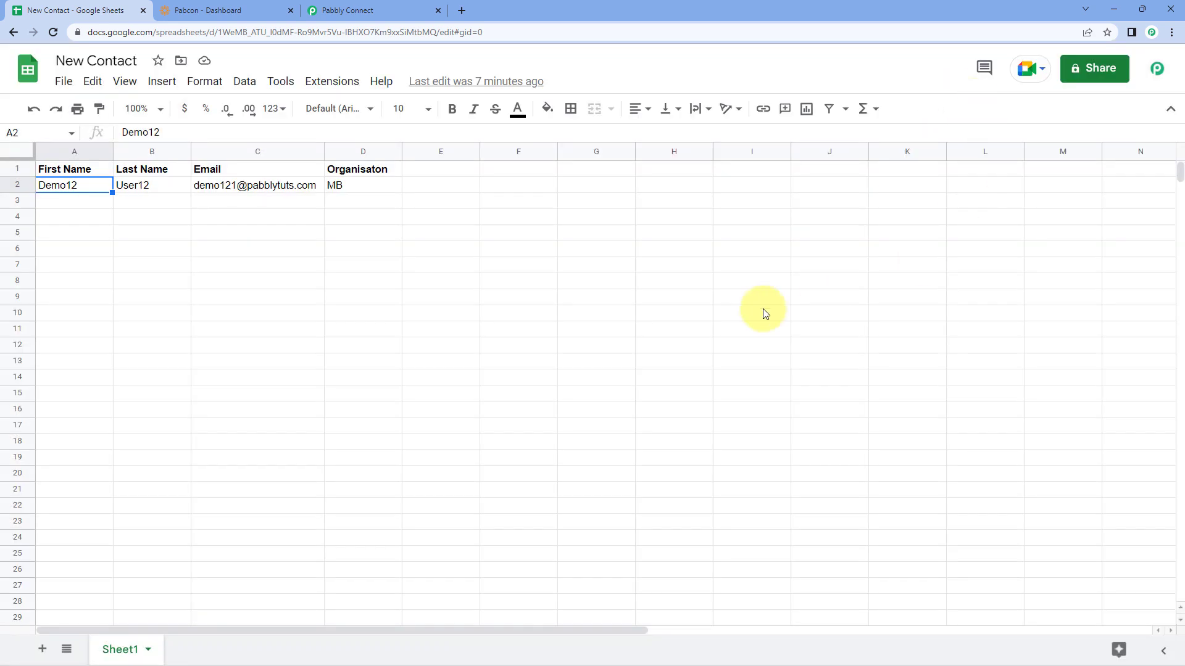
# Step: Reload the sheet and launch Pabbly Connect Webhooks > Initial Setup from Extensions
pyautogui.click(53, 38)
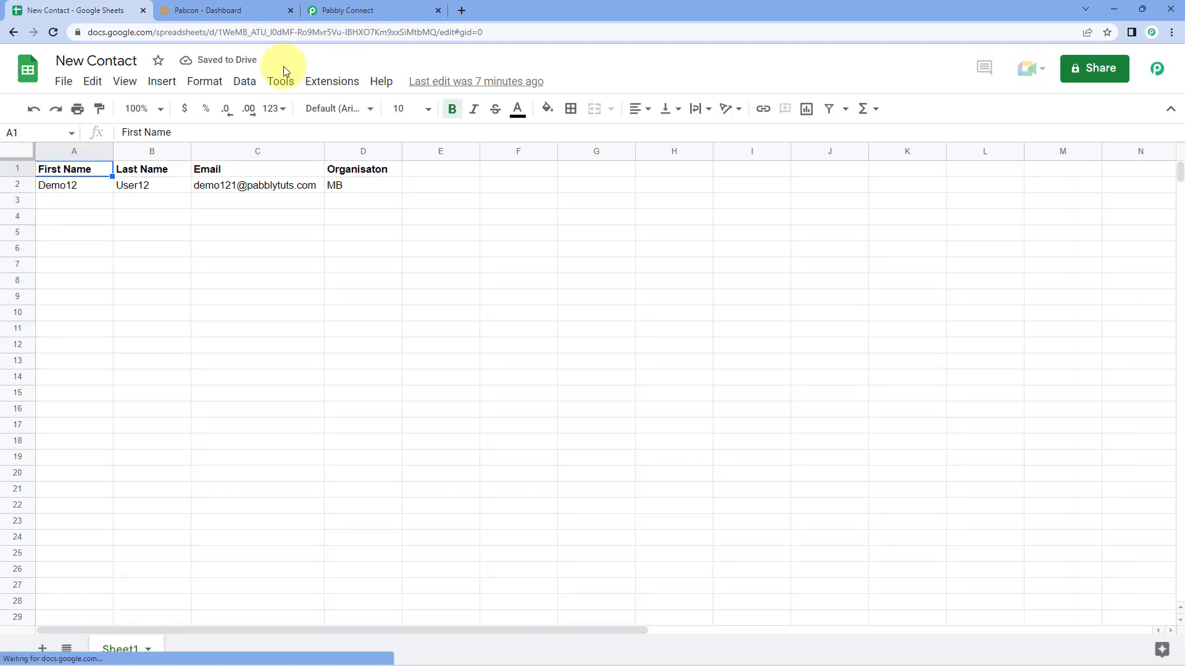
pyautogui.click(337, 86)
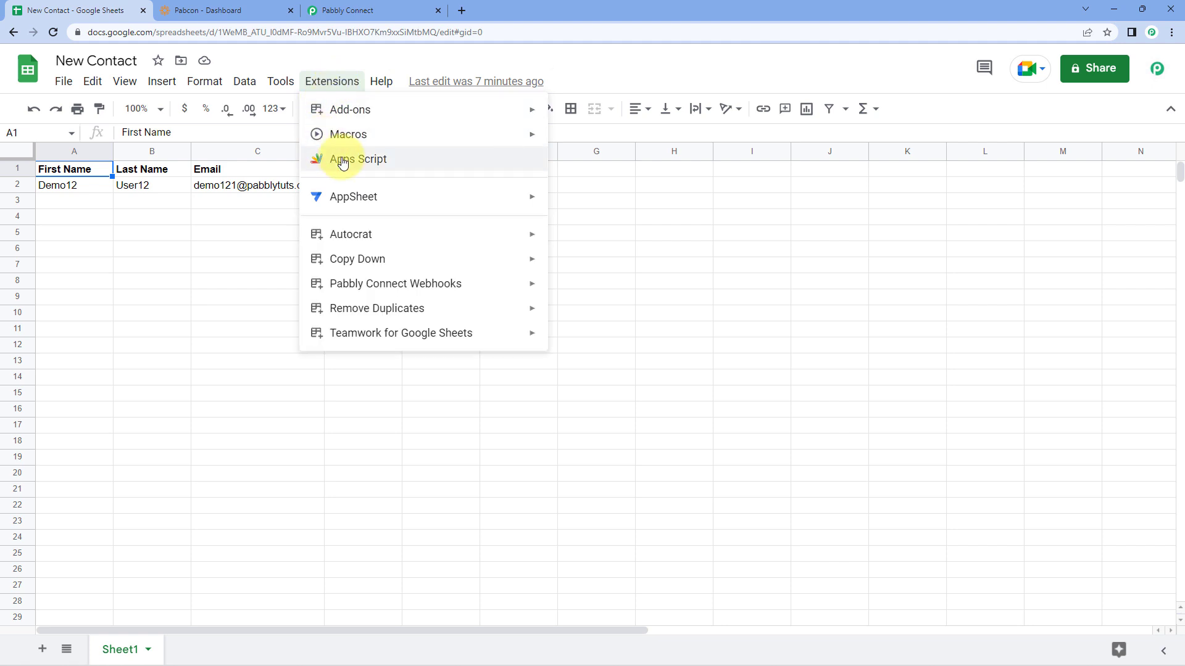
pyautogui.moveTo(395, 288)
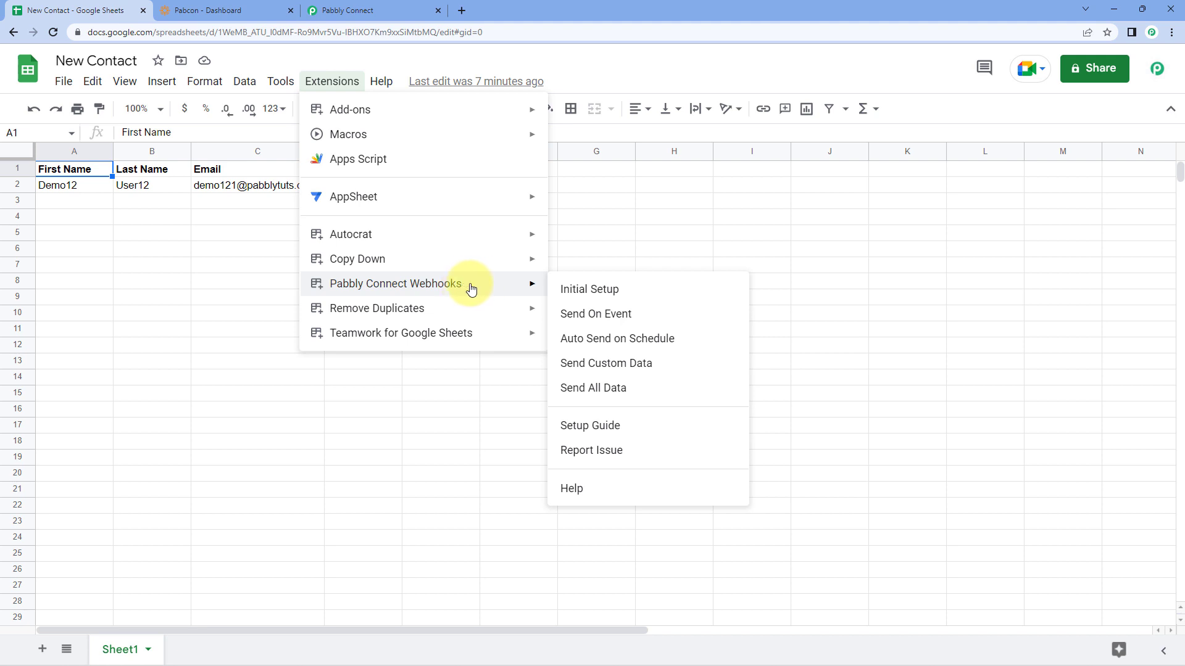
pyautogui.click(630, 289)
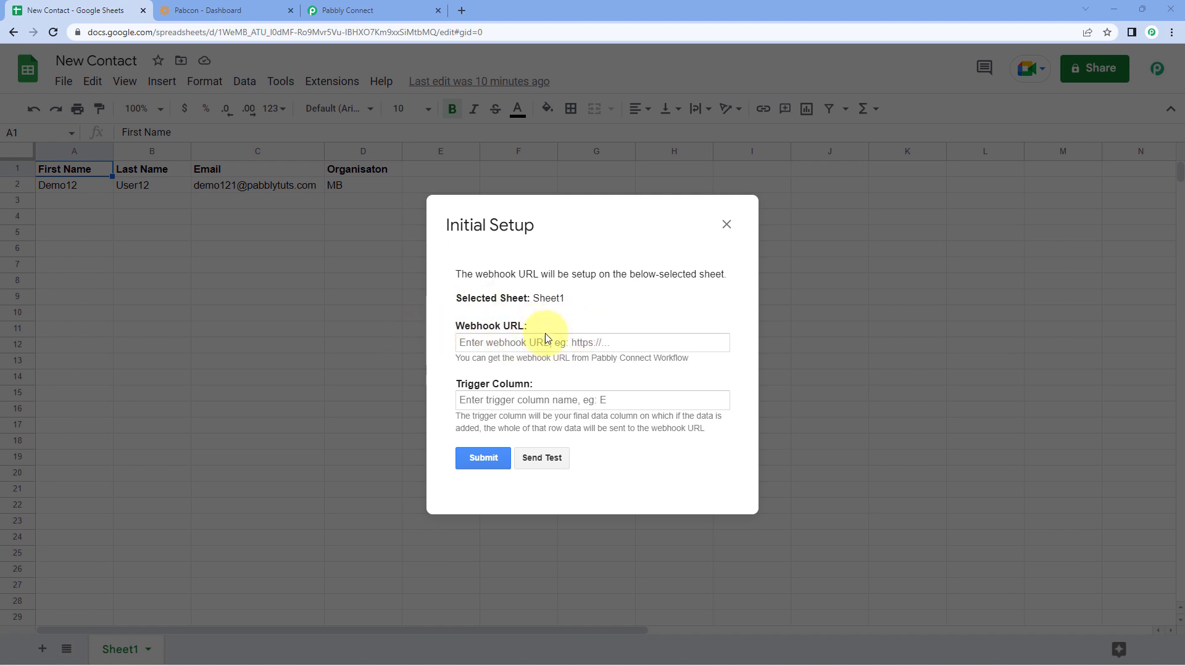
# Step: Paste the Pabbly workflow's webhook URL into the Webhook URL field
pyautogui.click(370, 10)
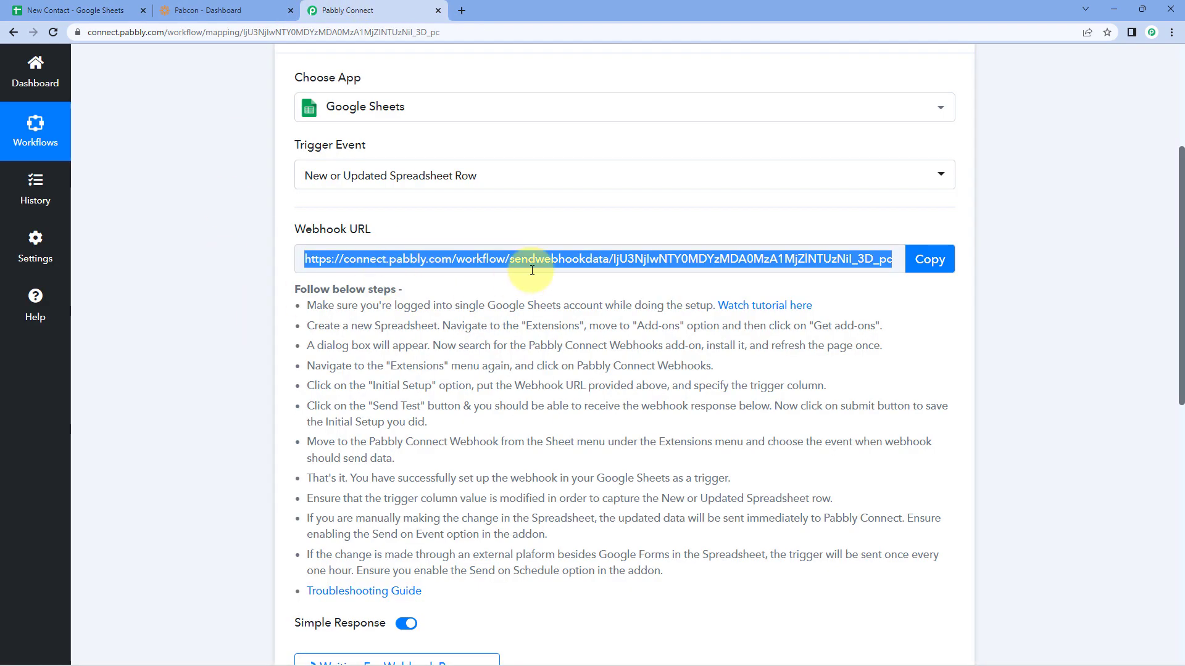
pyautogui.click(916, 259)
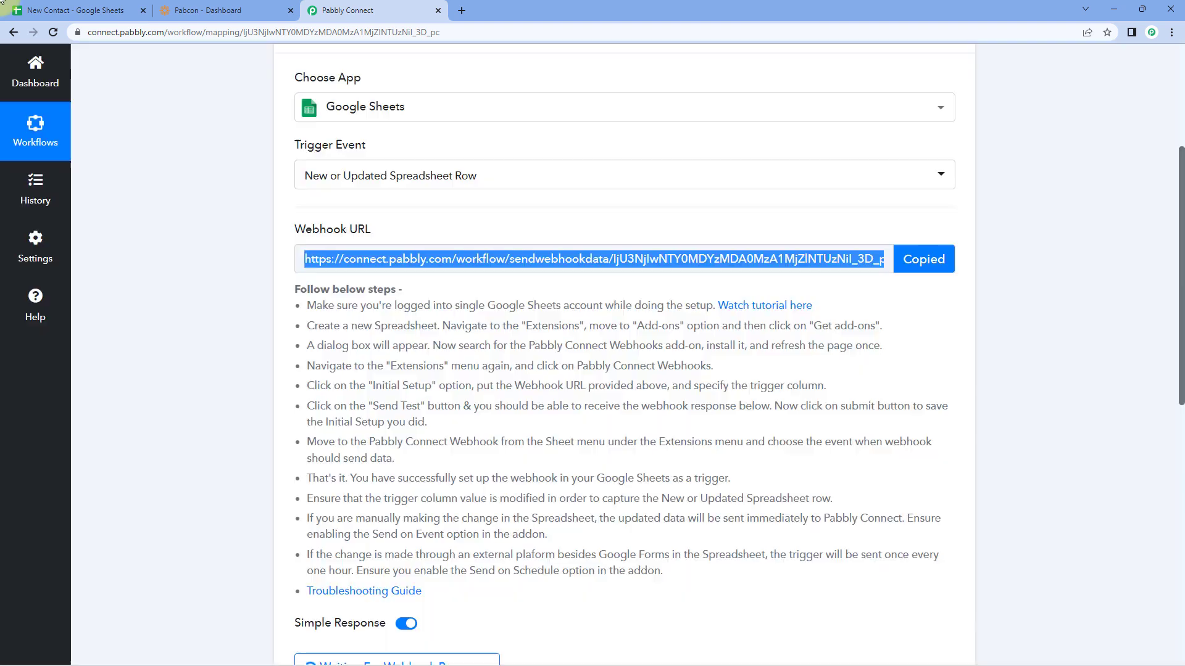
pyautogui.click(46, 10)
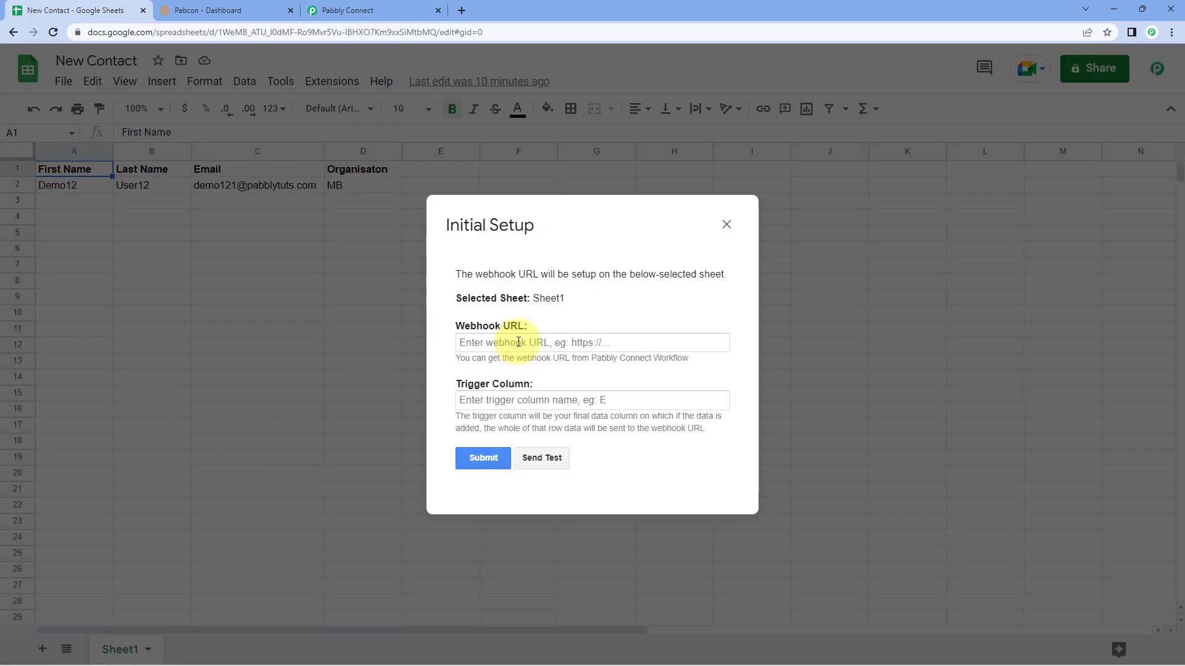
pyautogui.click(519, 343)
pyautogui.rightClick(518, 343)
pyautogui.click(571, 440)
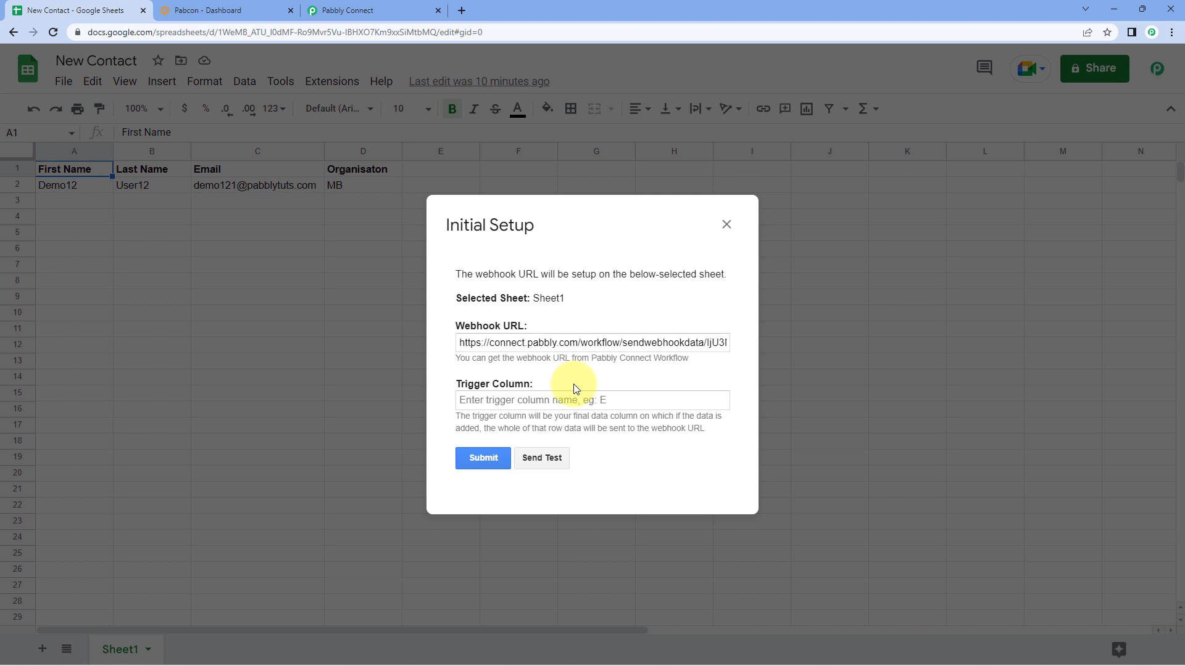
# Step: Set the trigger column to D and send row 2 as test data
pyautogui.moveTo(603, 230); pyautogui.dragTo(674, 243)
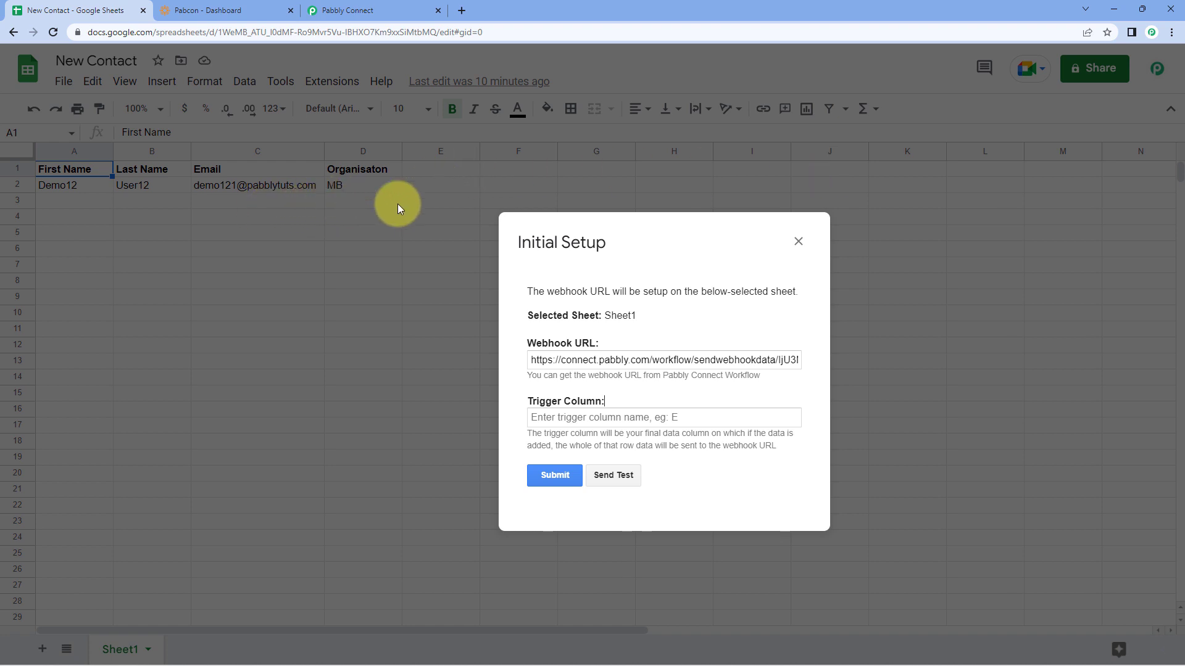
pyautogui.click(594, 418)
pyautogui.write('D')
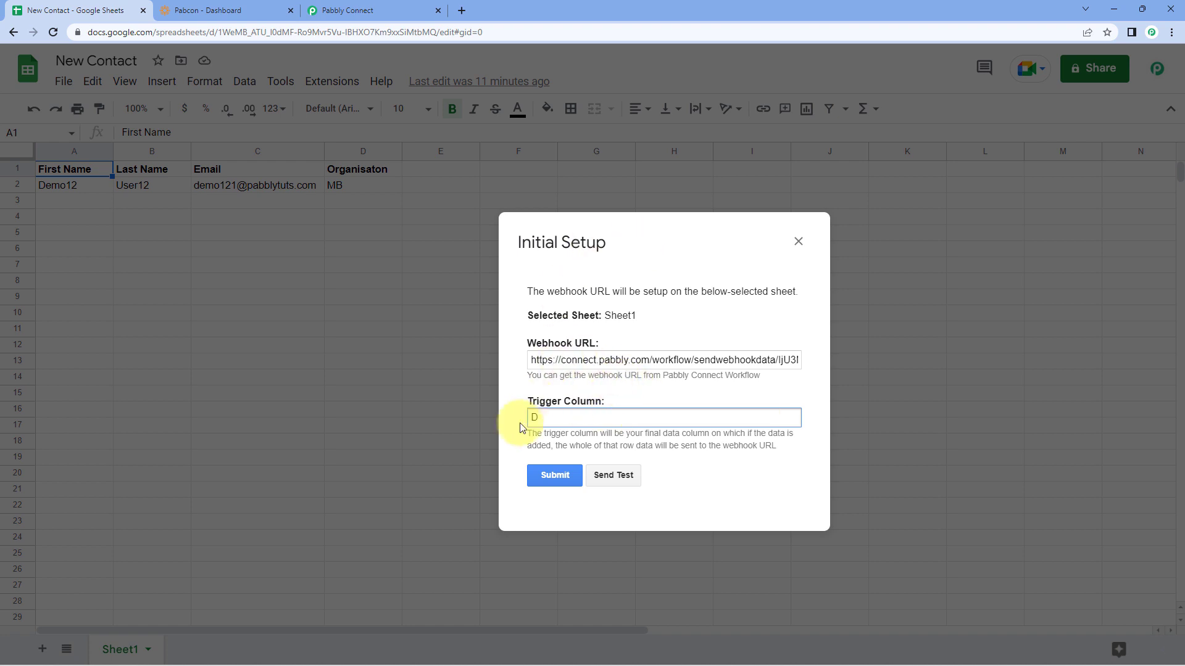
pyautogui.click(620, 480)
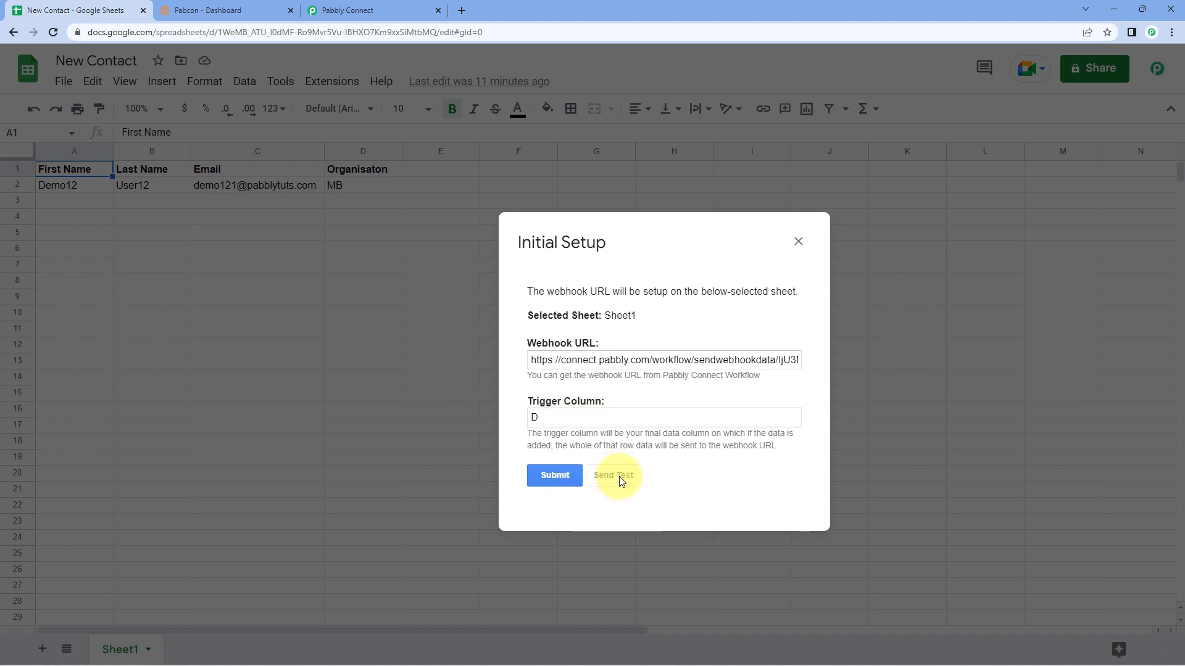
pyautogui.scroll(-1, 653, 450)
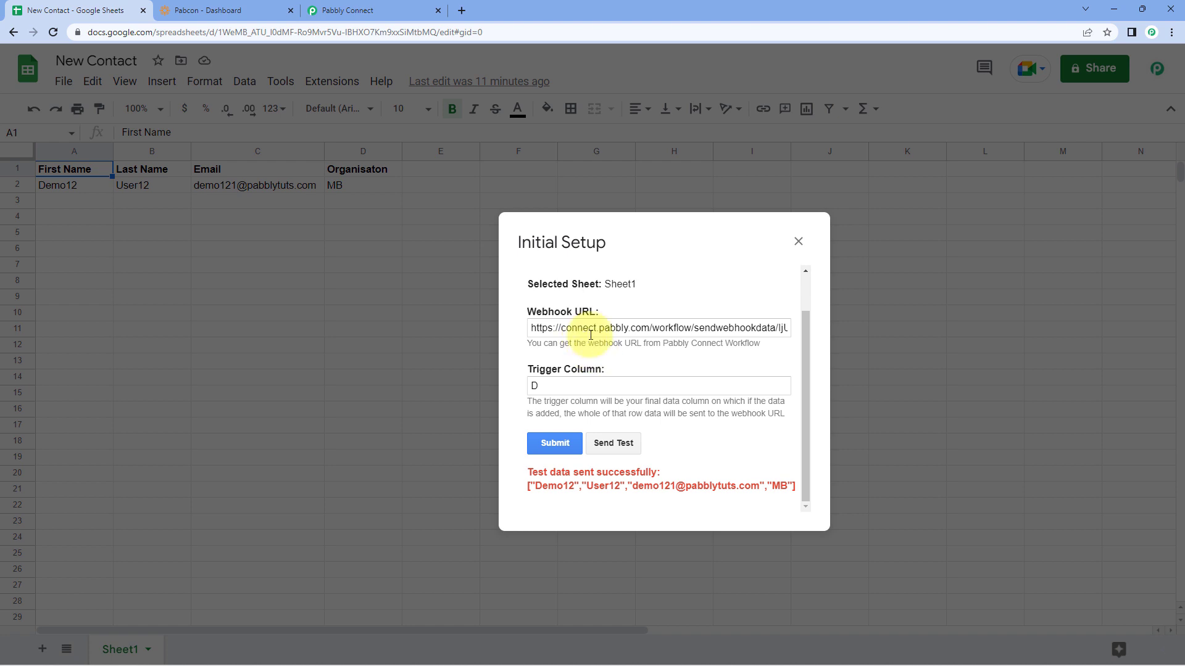
pyautogui.click(385, 10)
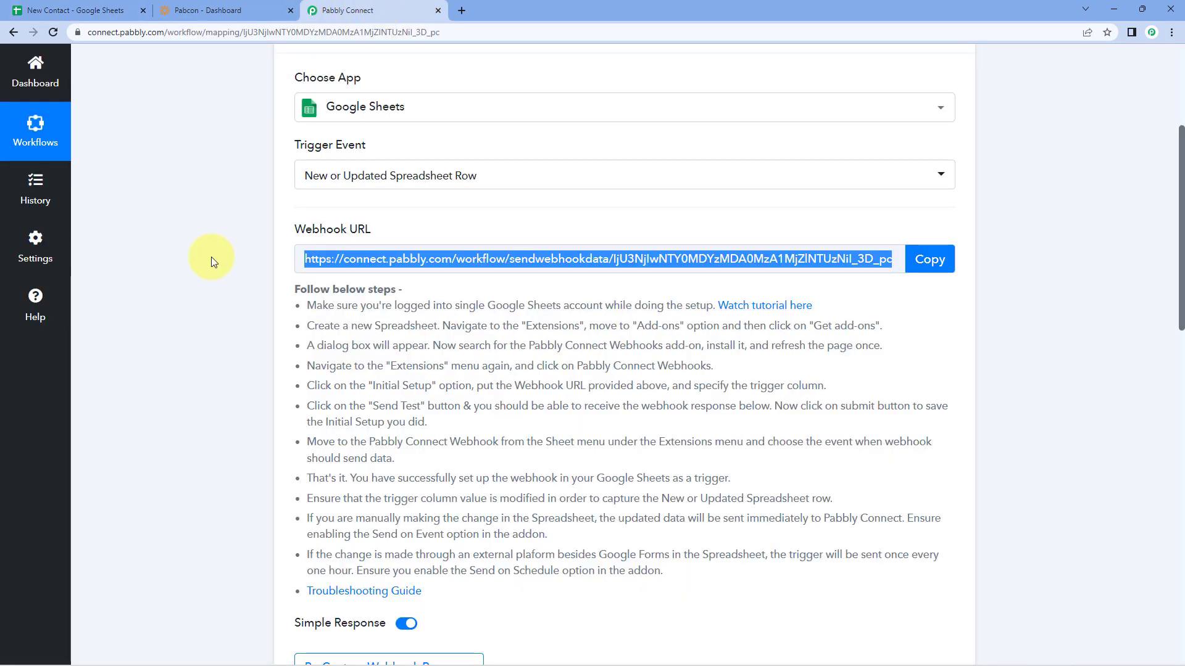
# Step: Scroll down to the Response Received section of the Pabbly trigger
pyautogui.click(211, 257)
pyautogui.scroll(-6, 211, 256)
pyautogui.scroll(-2, 211, 257)
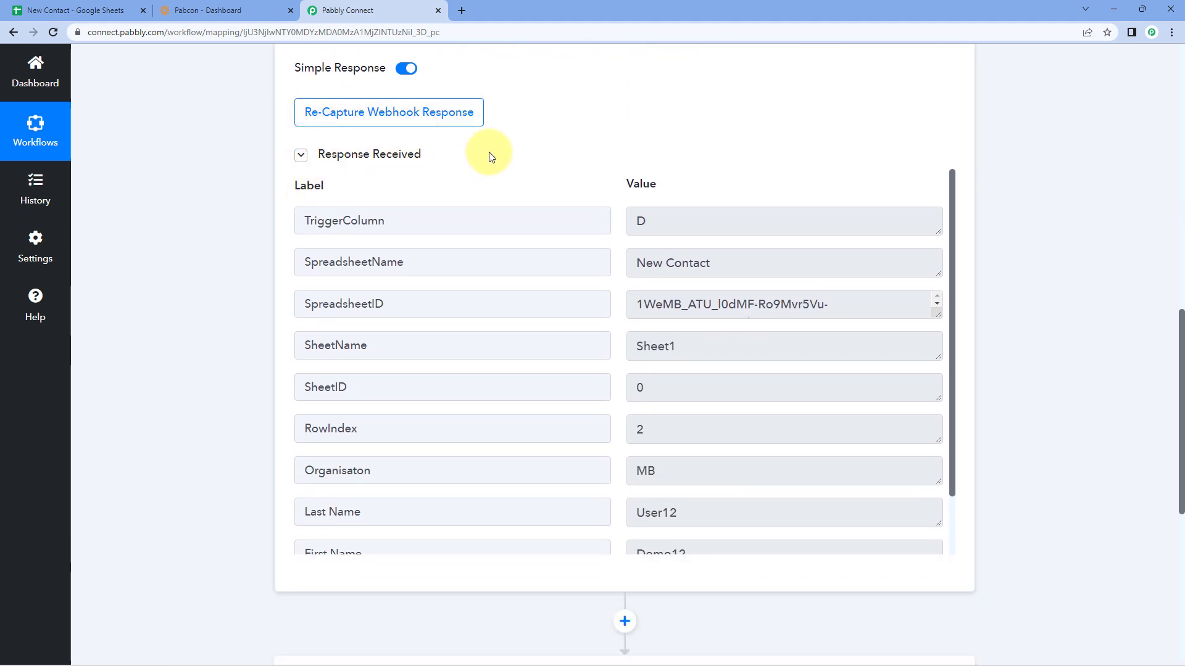
pyautogui.scroll(-2, 609, 289)
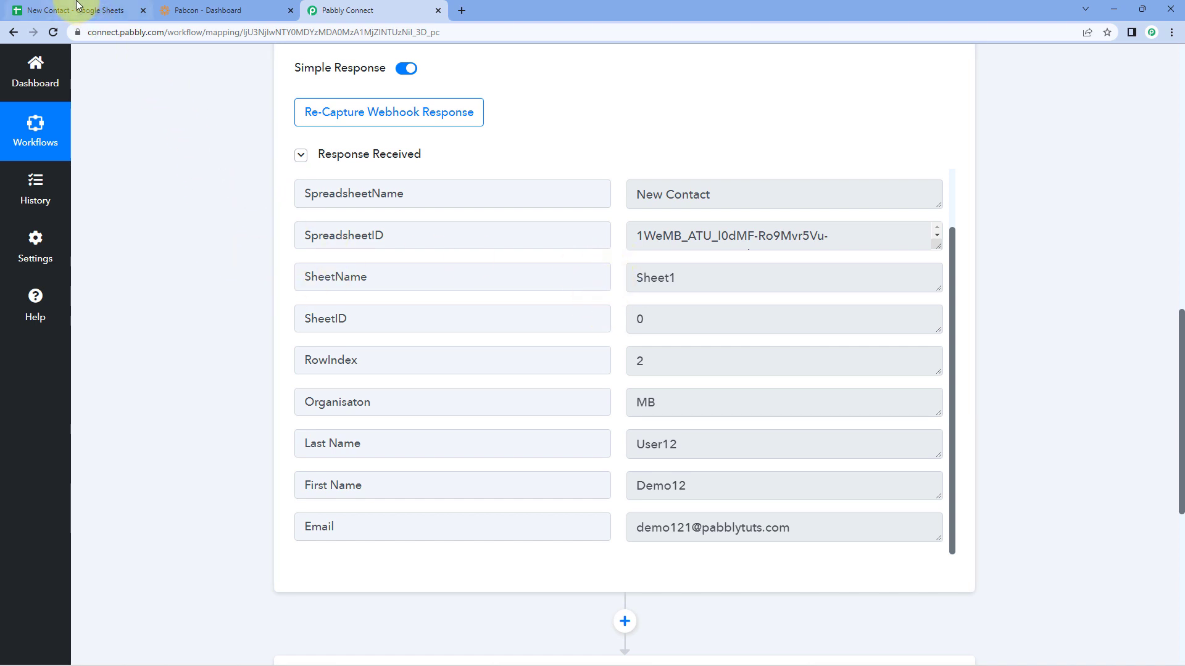
pyautogui.click(108, 10)
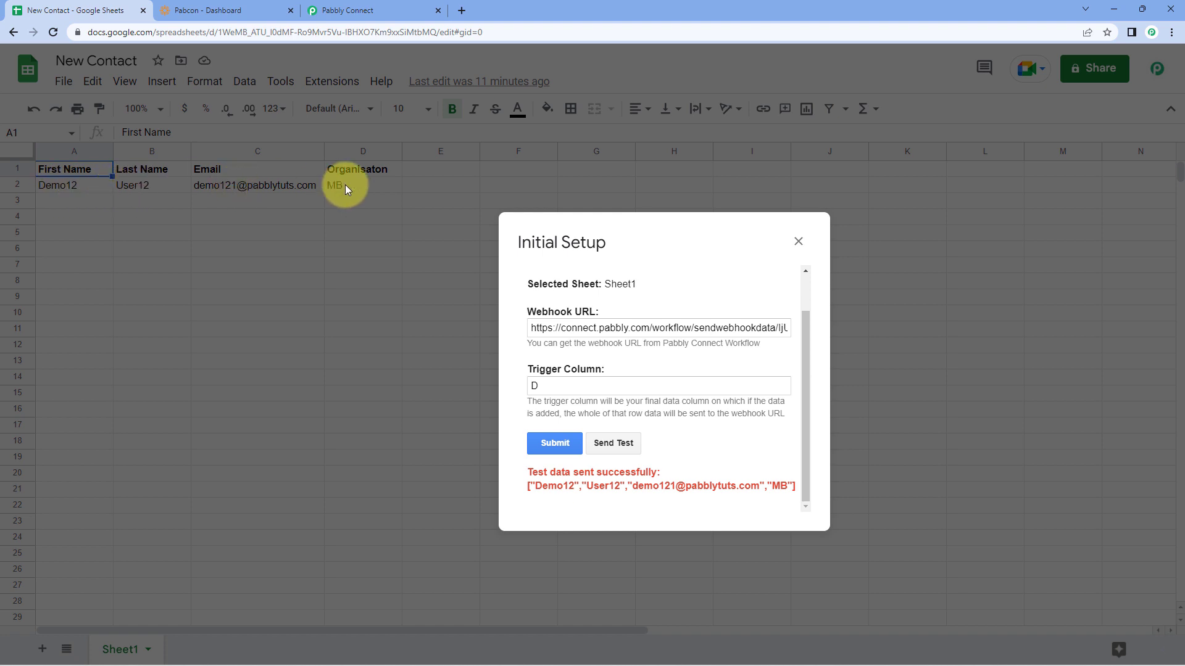
# Step: Verify row 2's first name, last name and email arrived, then return to the sheet
pyautogui.click(388, 10)
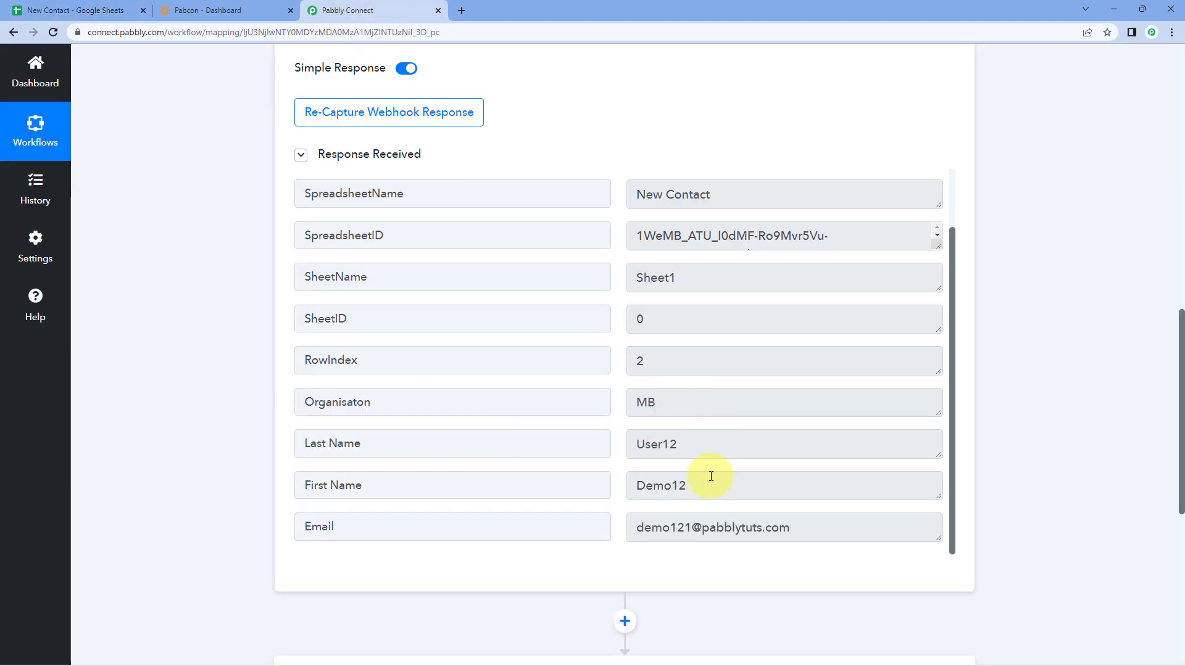
pyautogui.moveTo(709, 482); pyautogui.dragTo(631, 484)
pyautogui.moveTo(686, 448); pyautogui.dragTo(595, 443)
pyautogui.moveTo(818, 534); pyautogui.dragTo(608, 396)
pyautogui.click(617, 398)
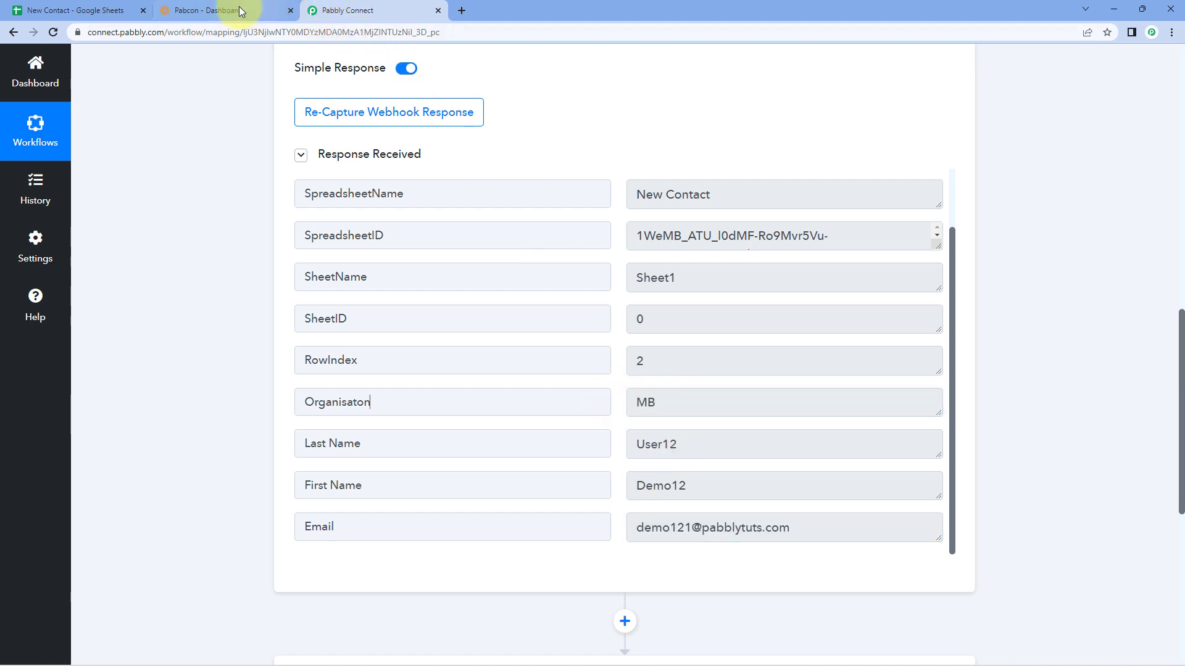
pyautogui.click(86, 10)
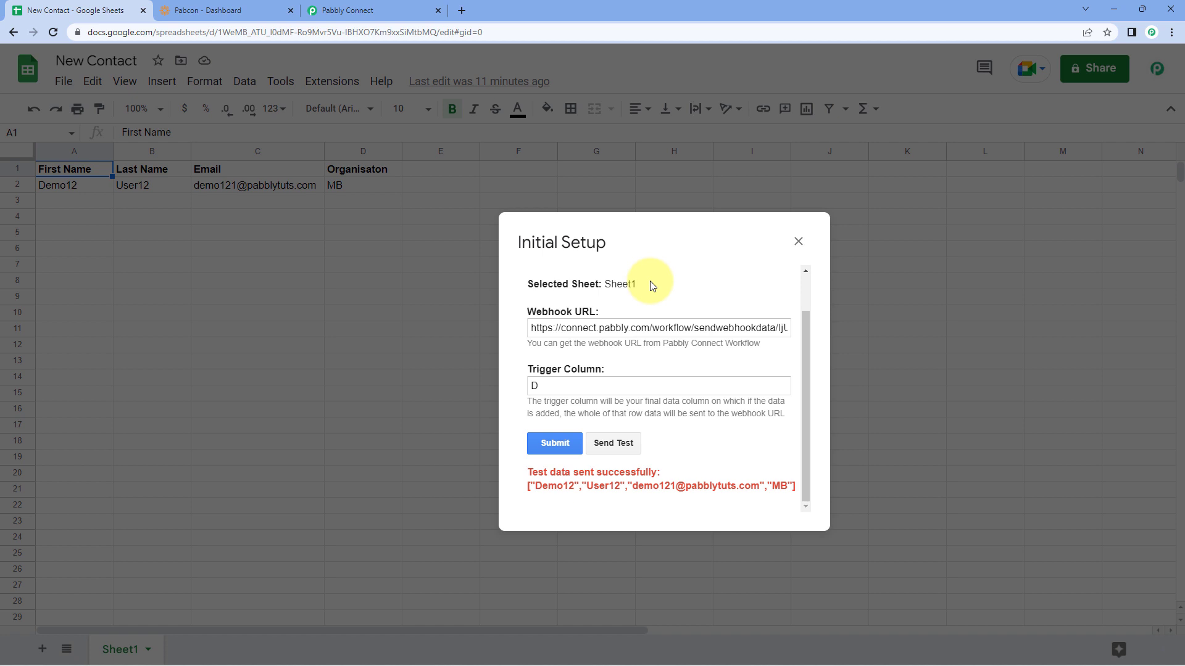
# Step: Submit the Sheet1 webhook setup and enable Pabbly Connect Webhooks > Send On Event
pyautogui.click(555, 447)
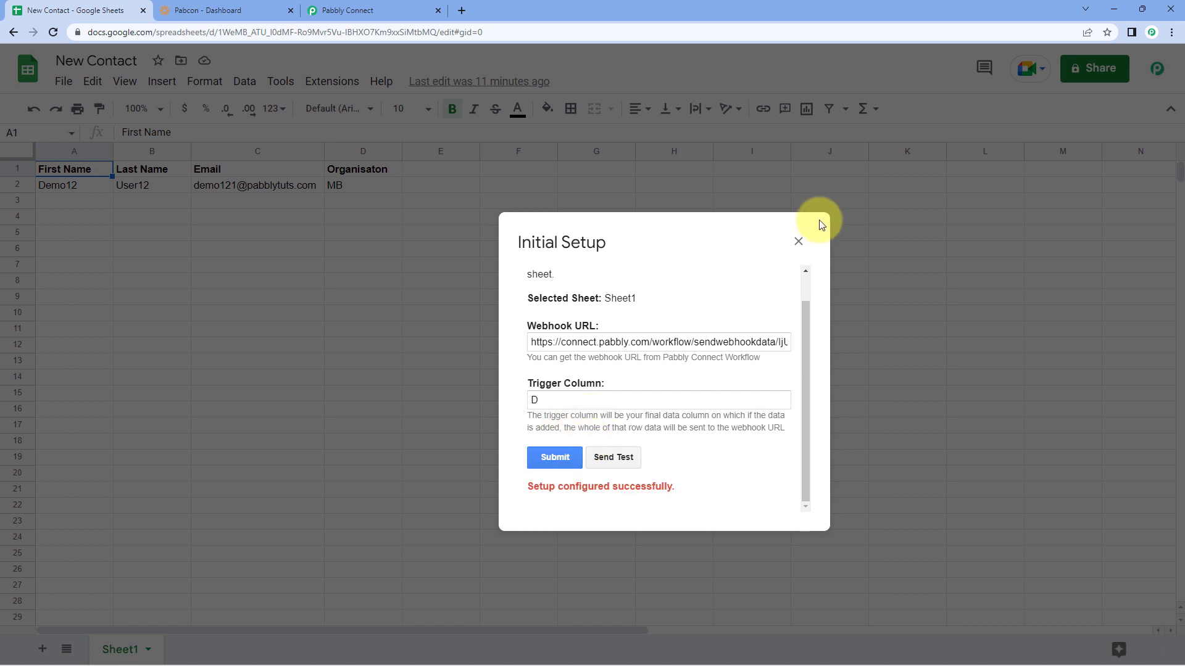
pyautogui.click(798, 241)
pyautogui.click(331, 81)
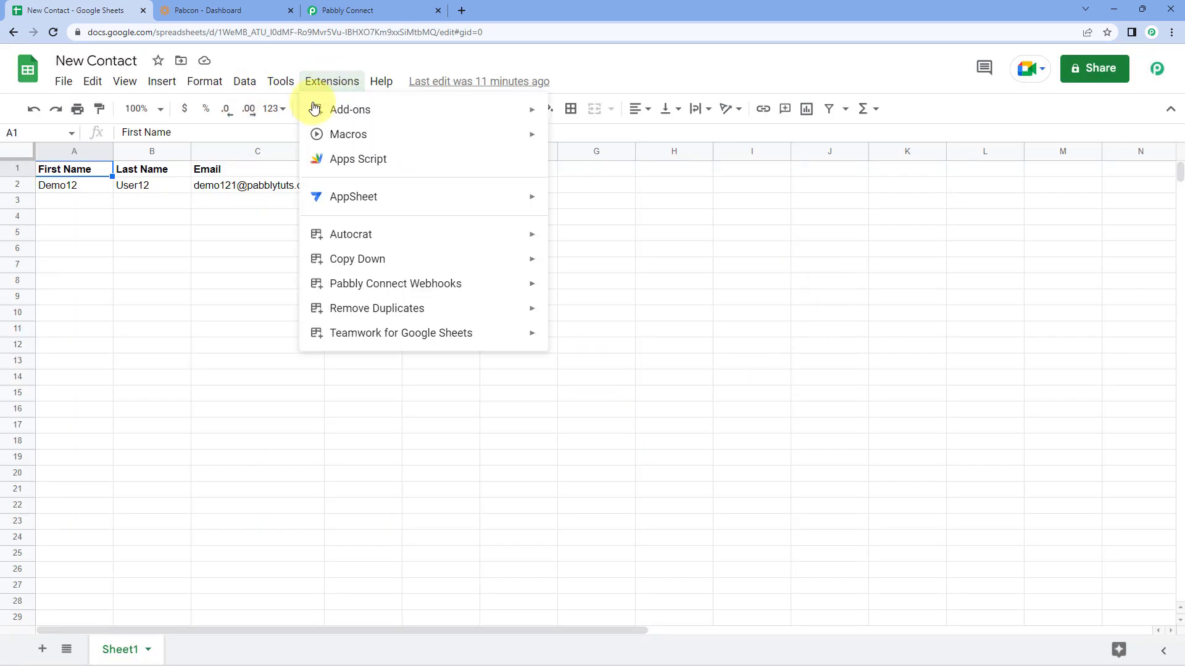
pyautogui.moveTo(446, 284)
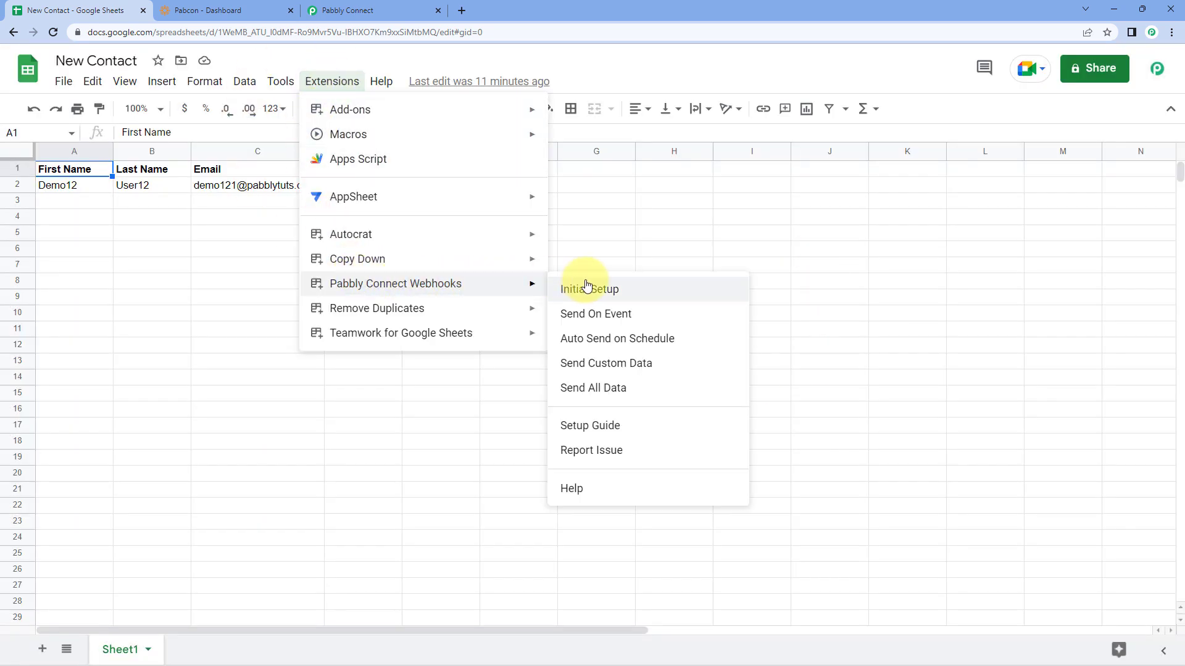
pyautogui.click(563, 317)
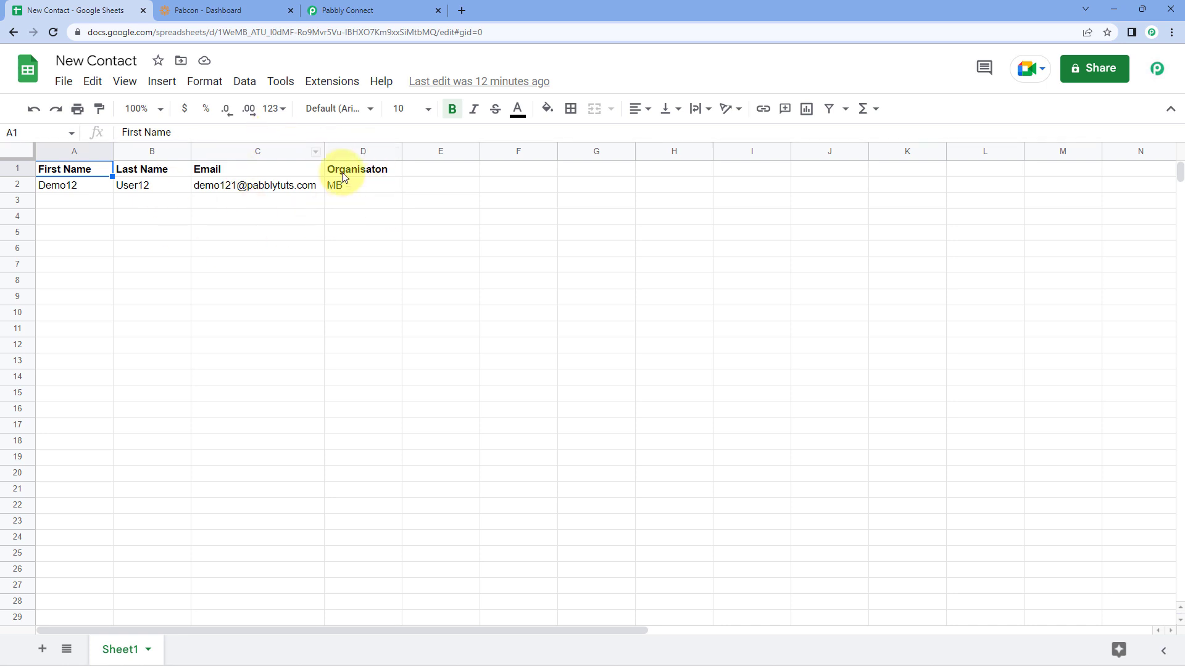
pyautogui.click(345, 10)
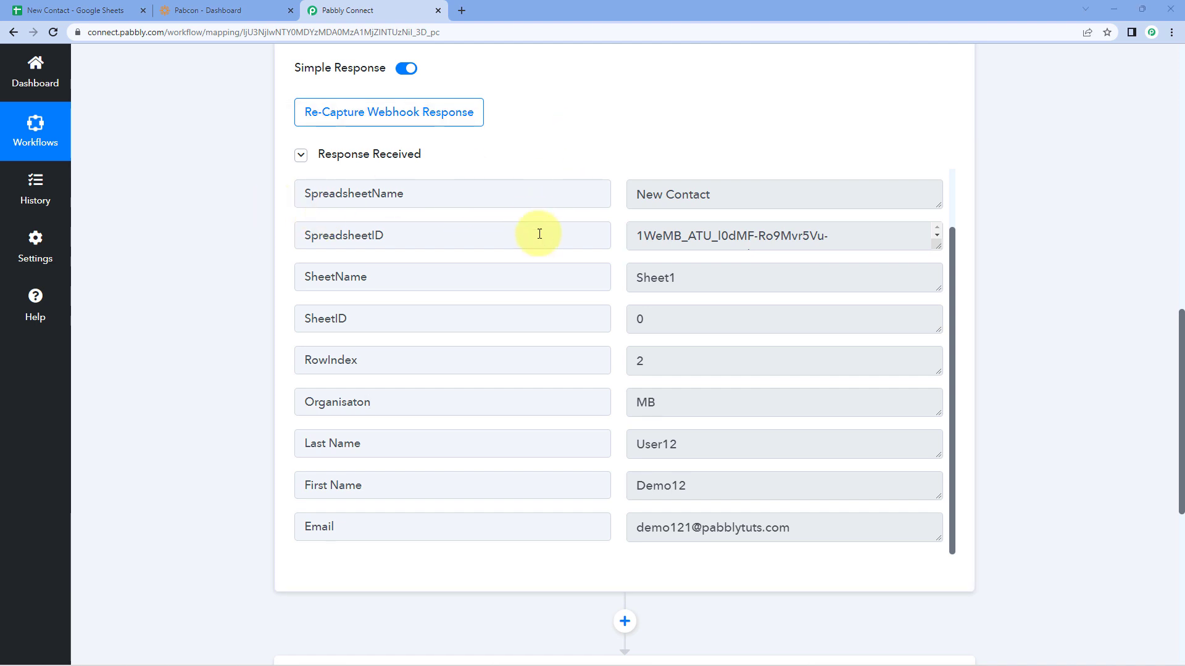
# Step: Choose WildApricot as the app for the workflow's action step
pyautogui.scroll(-1, 555, 253)
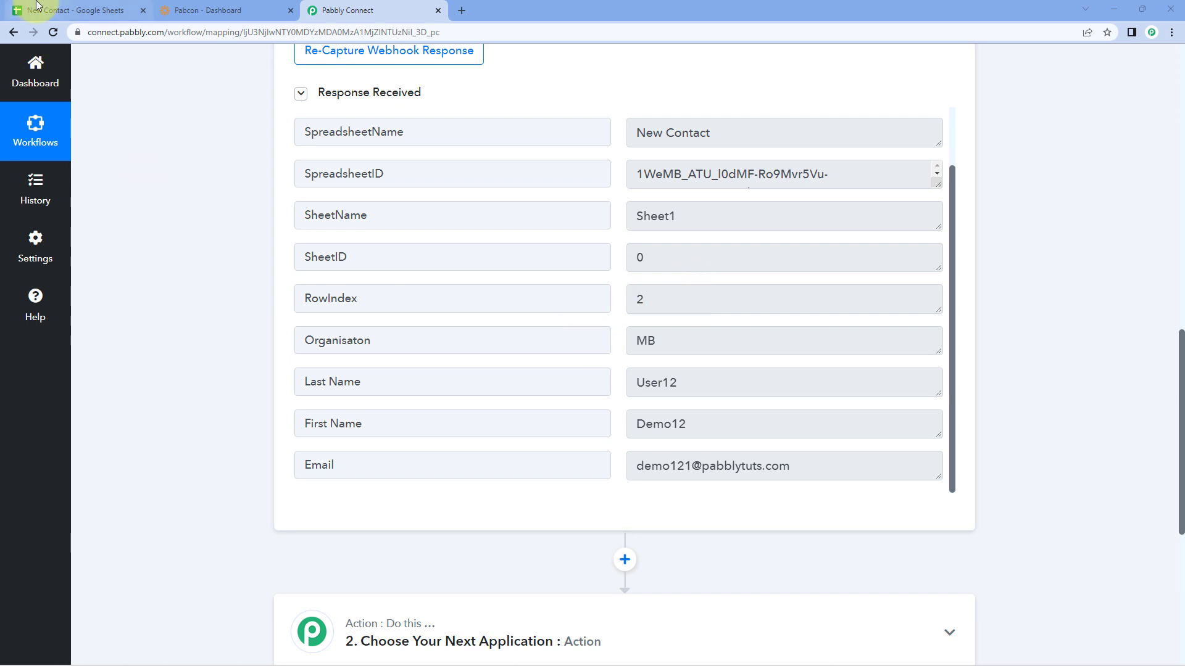
pyautogui.click(16, 5)
pyautogui.click(416, 6)
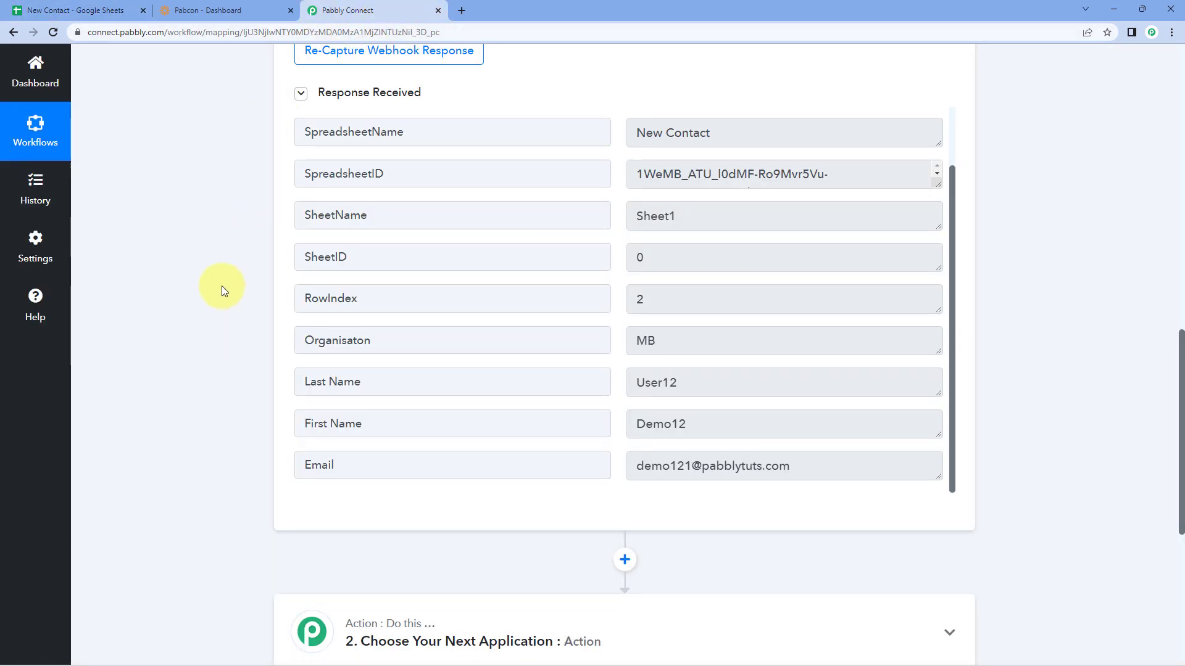
pyautogui.scroll(-6, 221, 286)
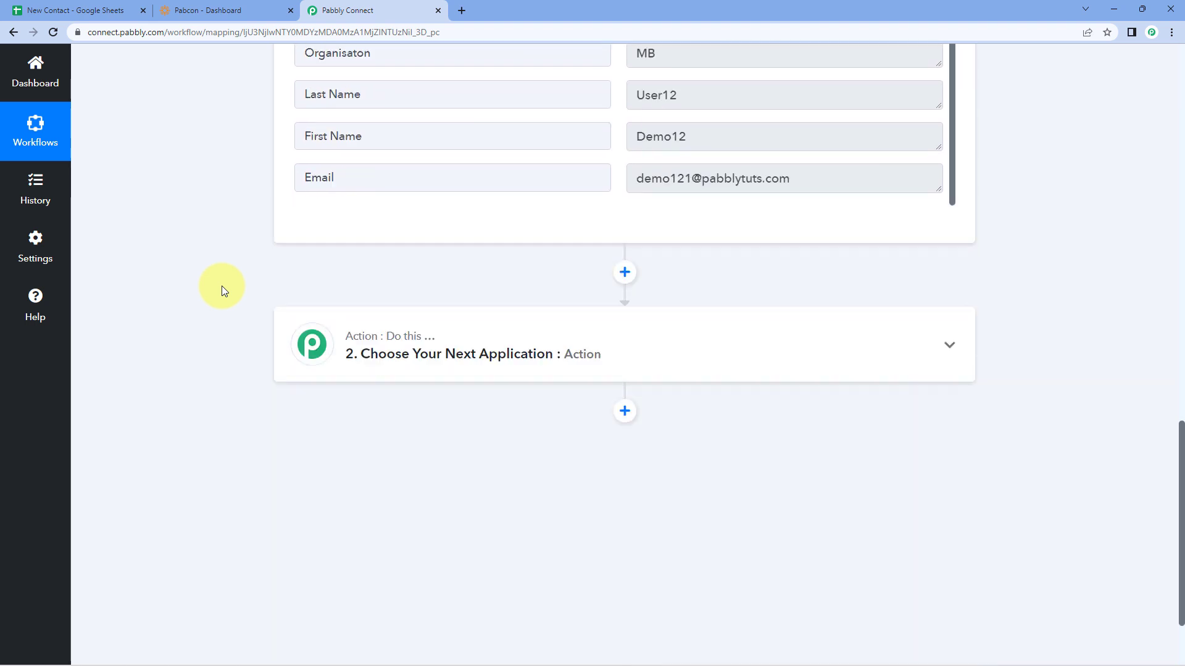
pyautogui.click(480, 217)
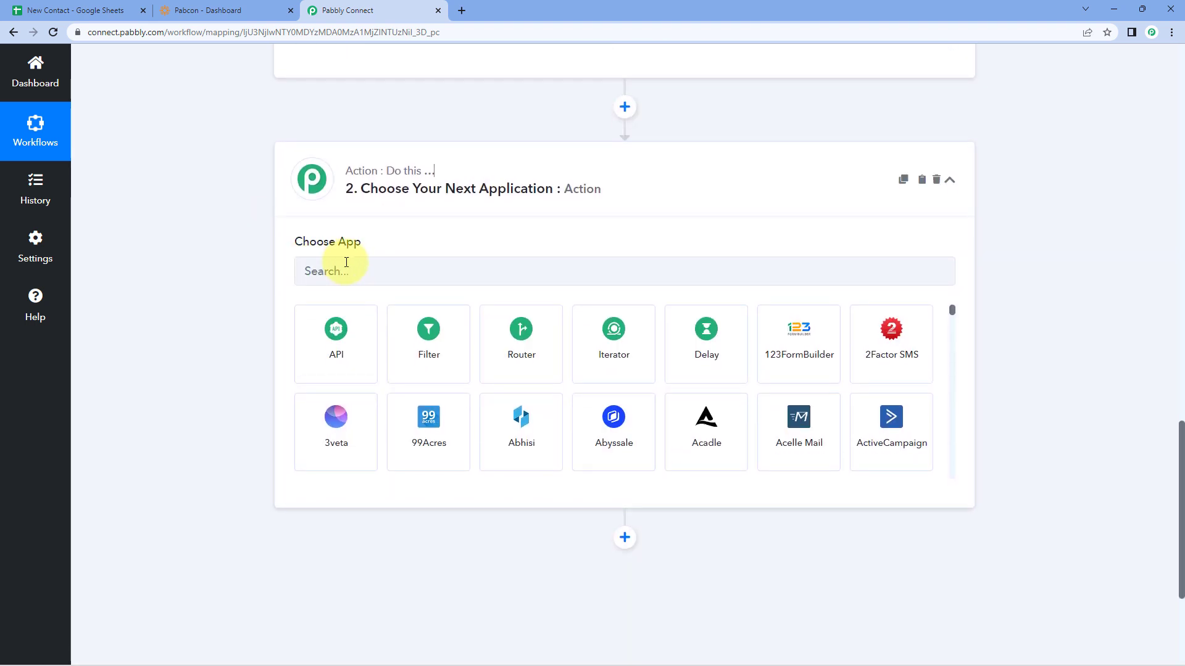
pyautogui.click(343, 263)
pyautogui.write('WildAp')
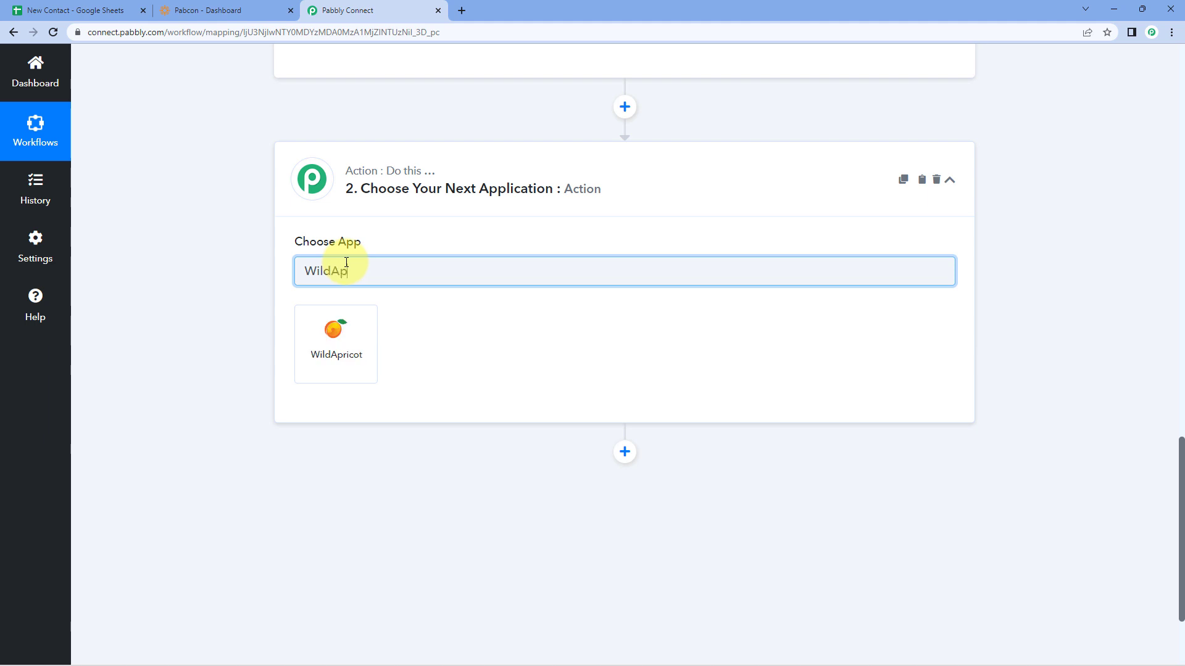
pyautogui.click(365, 316)
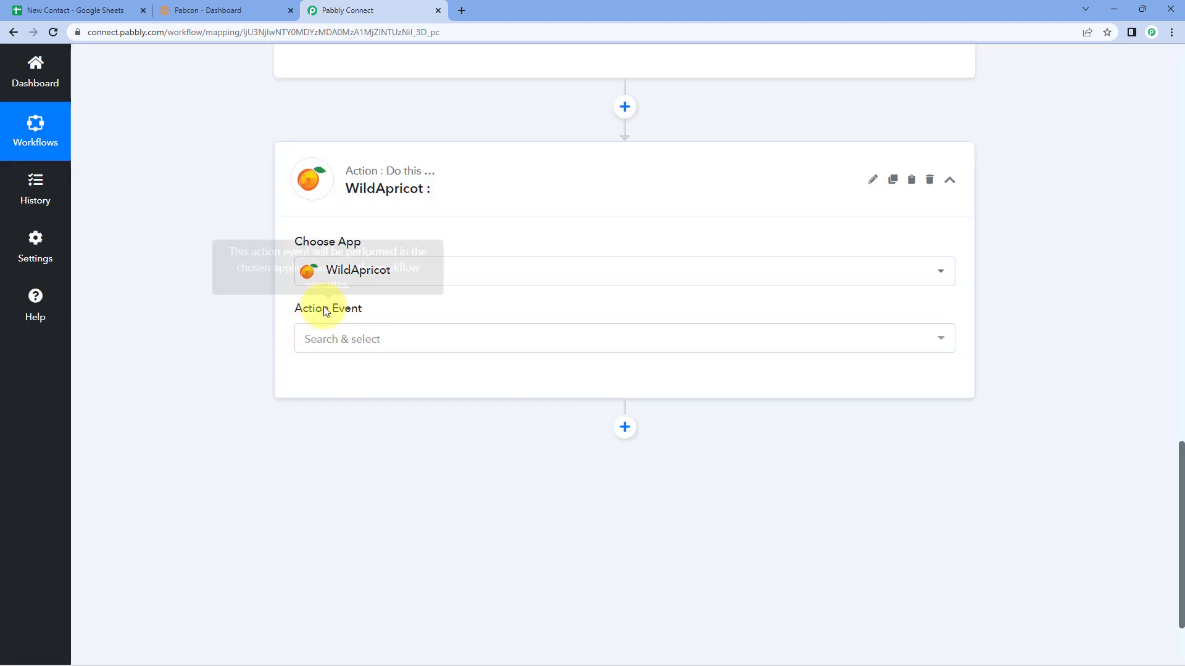
# Step: Set the action event to Create Contact and start connecting a WildApricot account
pyautogui.click(410, 338)
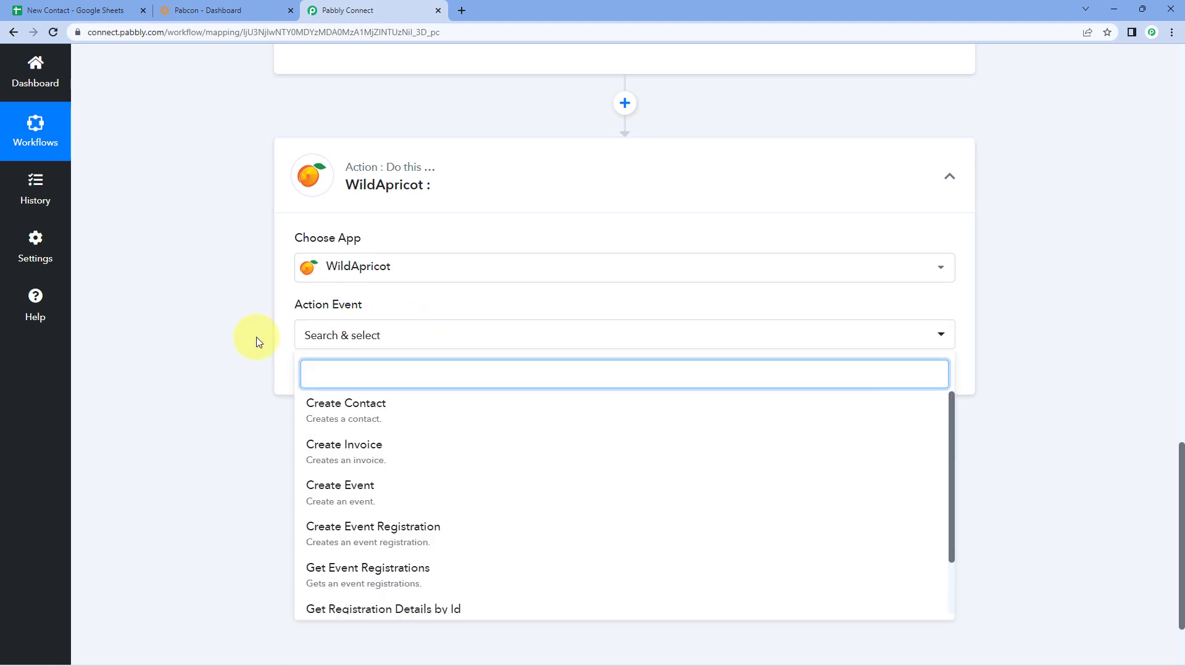
pyautogui.scroll(-2, 256, 337)
pyautogui.click(416, 289)
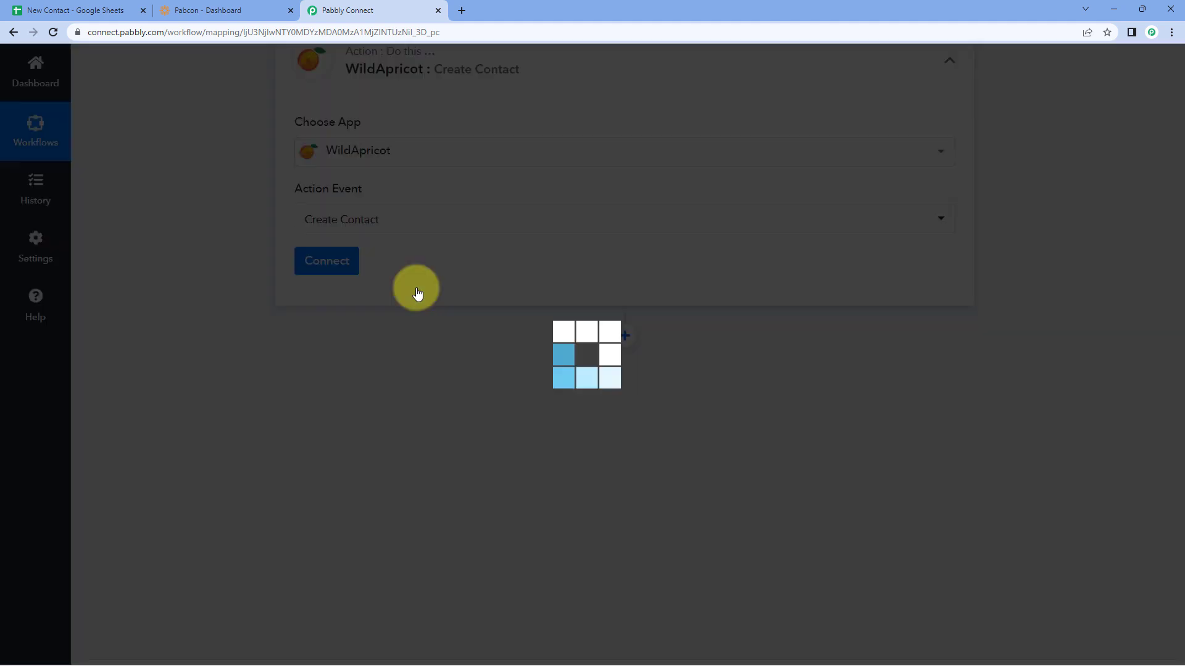
pyautogui.click(349, 264)
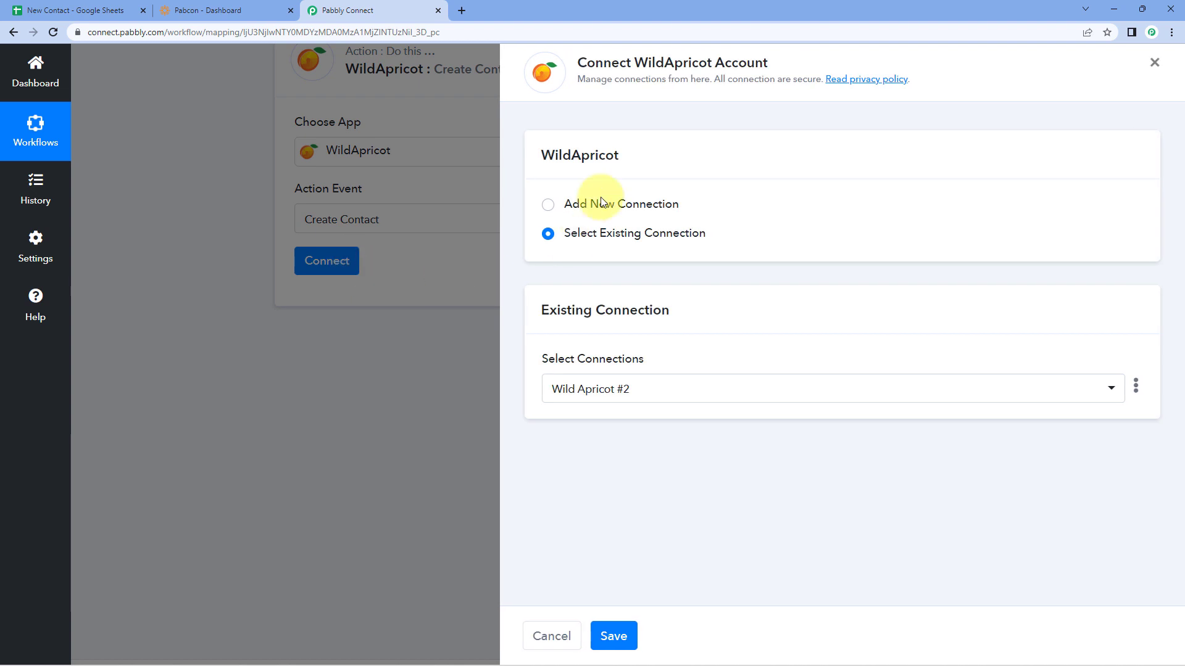
# Step: Add a new WildApricot connection with username AIPKEY, then switch to the WildApricot dashboard
pyautogui.click(548, 204)
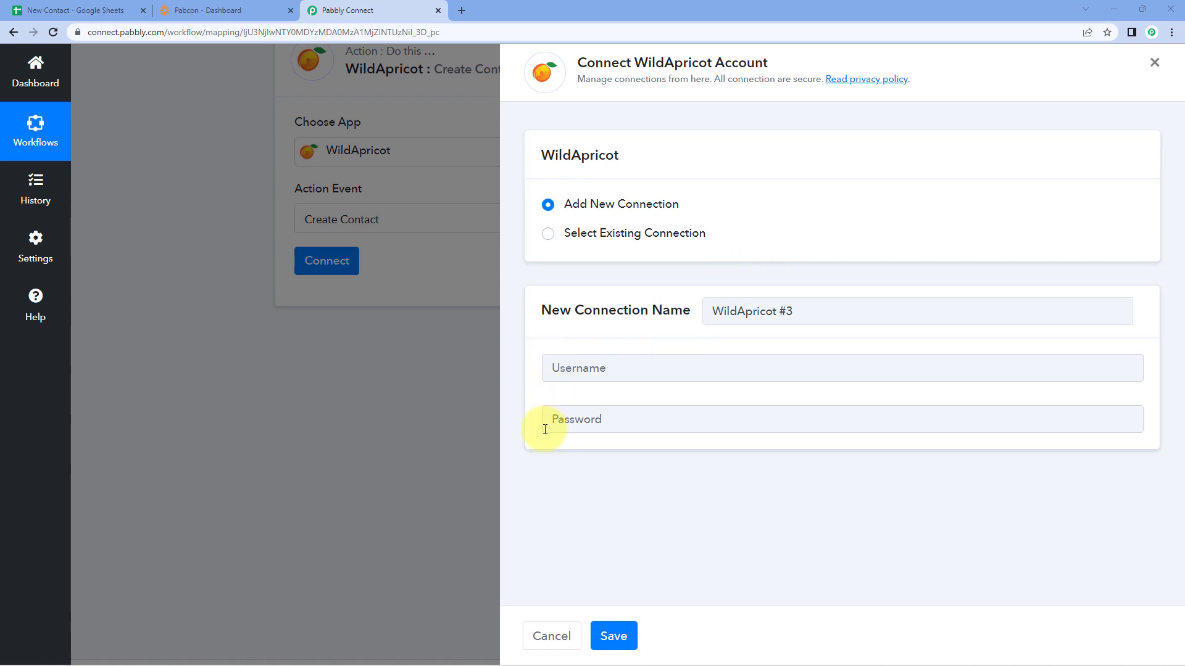
pyautogui.click(589, 367)
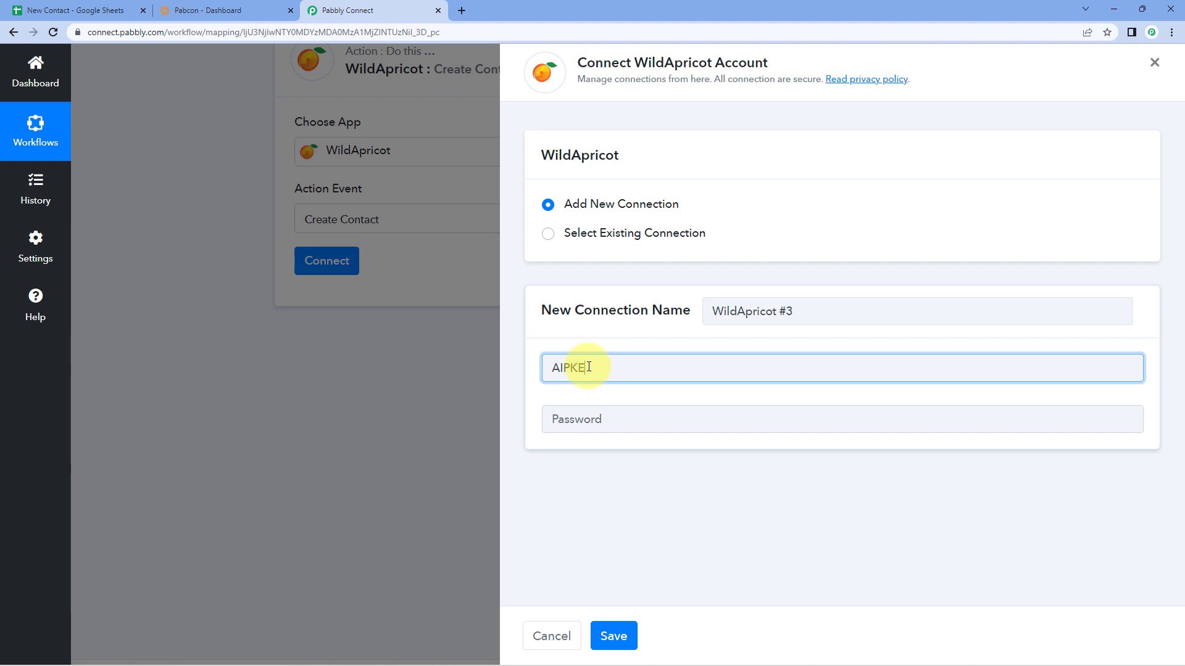
pyautogui.click(581, 418)
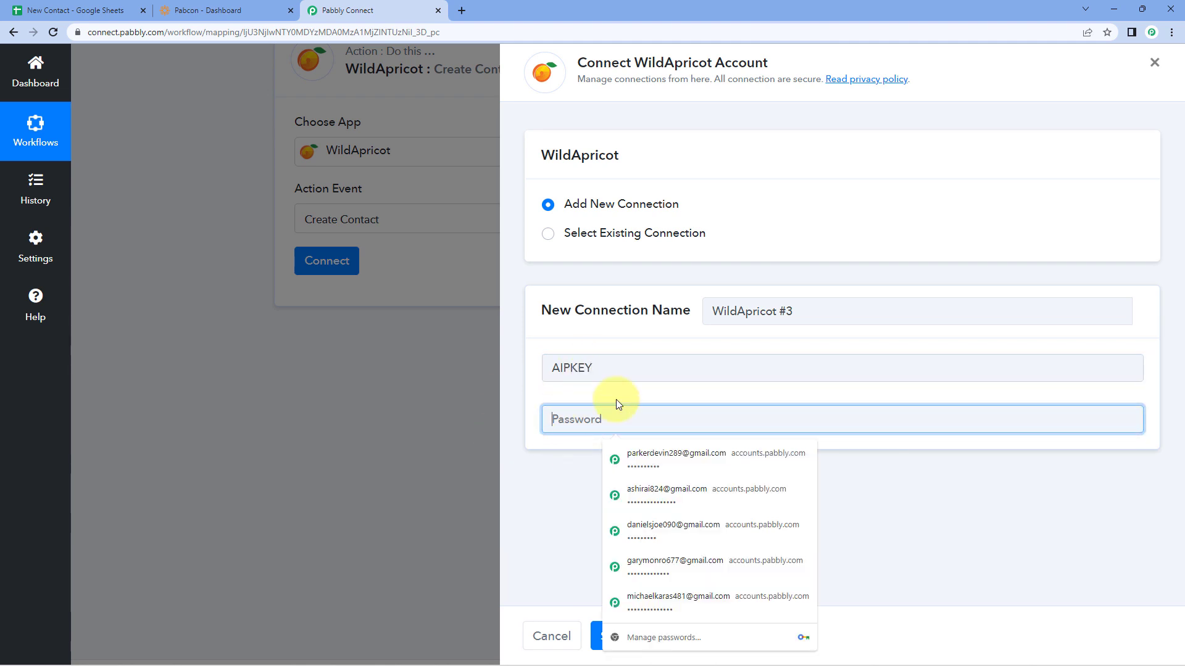
pyautogui.click(633, 392)
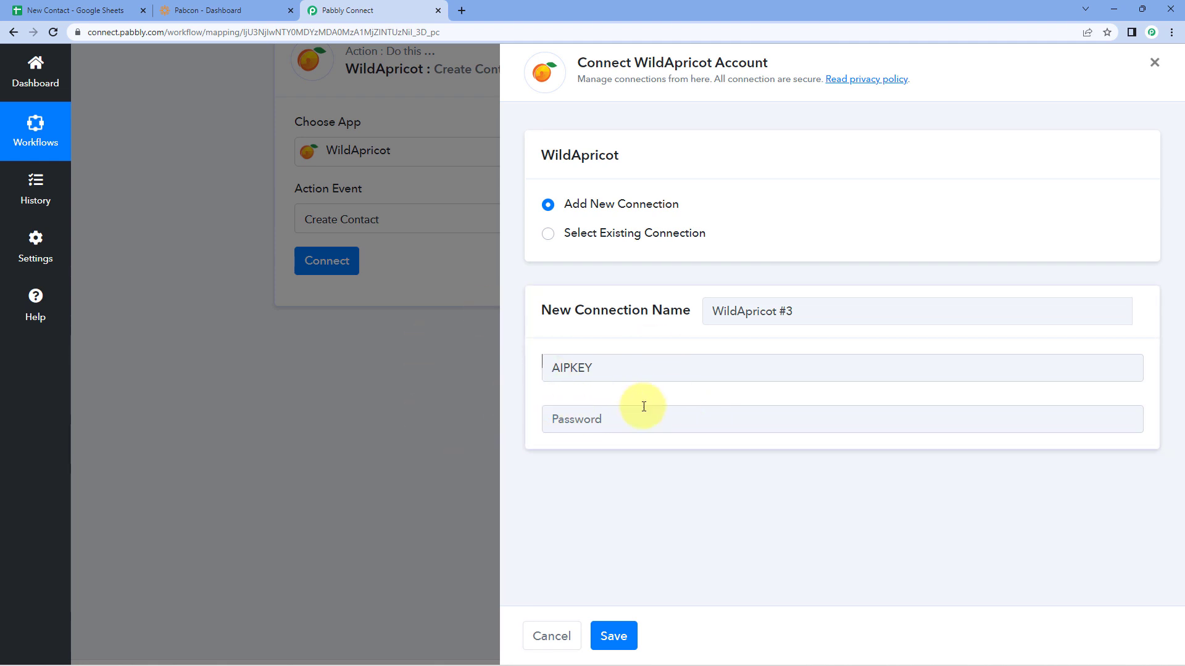
pyautogui.click(212, 11)
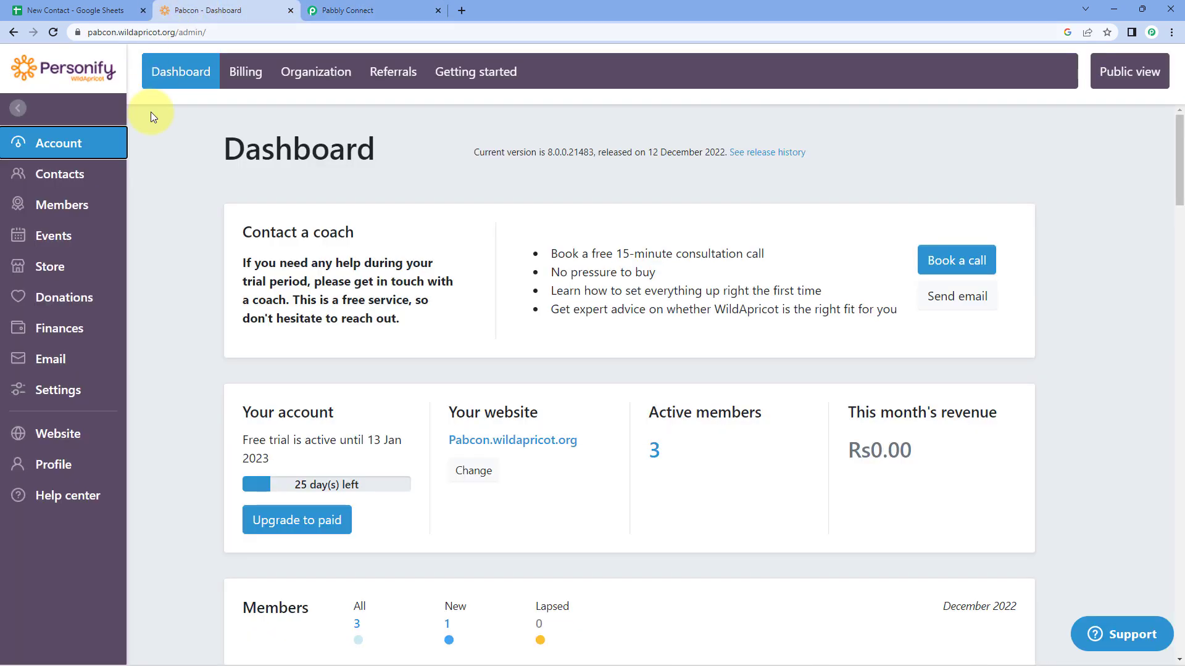
# Step: In WildApricot Settings > Authorized applications, start authorizing a new server application
pyautogui.click(175, 145)
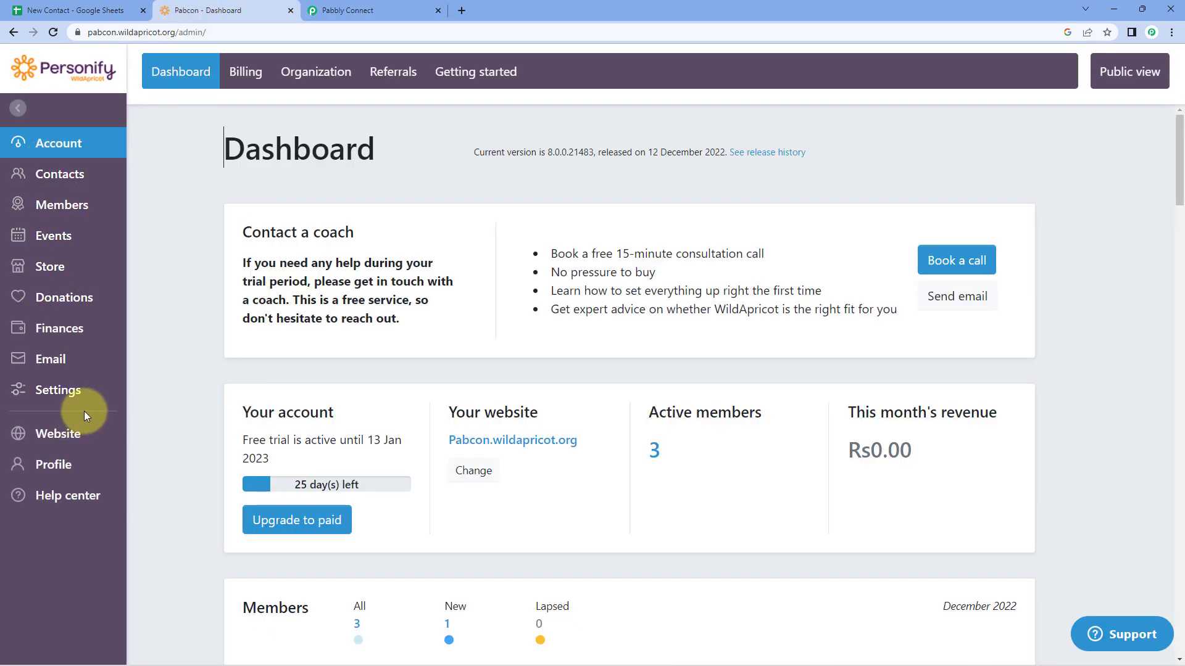
pyautogui.click(76, 395)
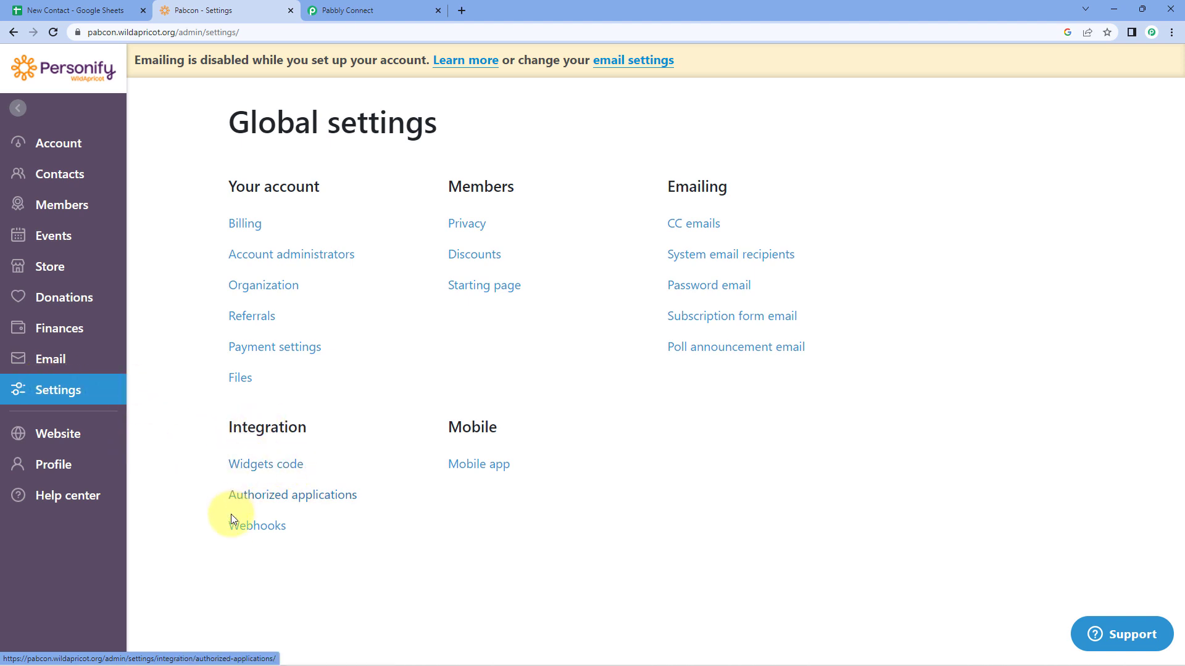
pyautogui.click(287, 497)
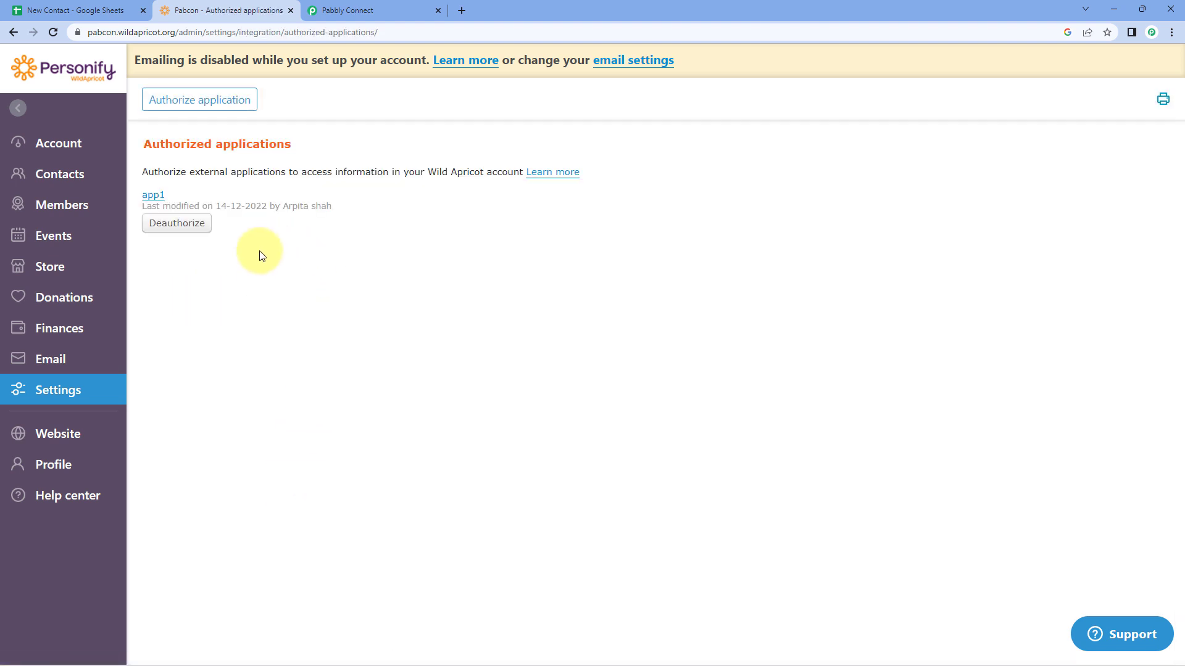
pyautogui.click(208, 106)
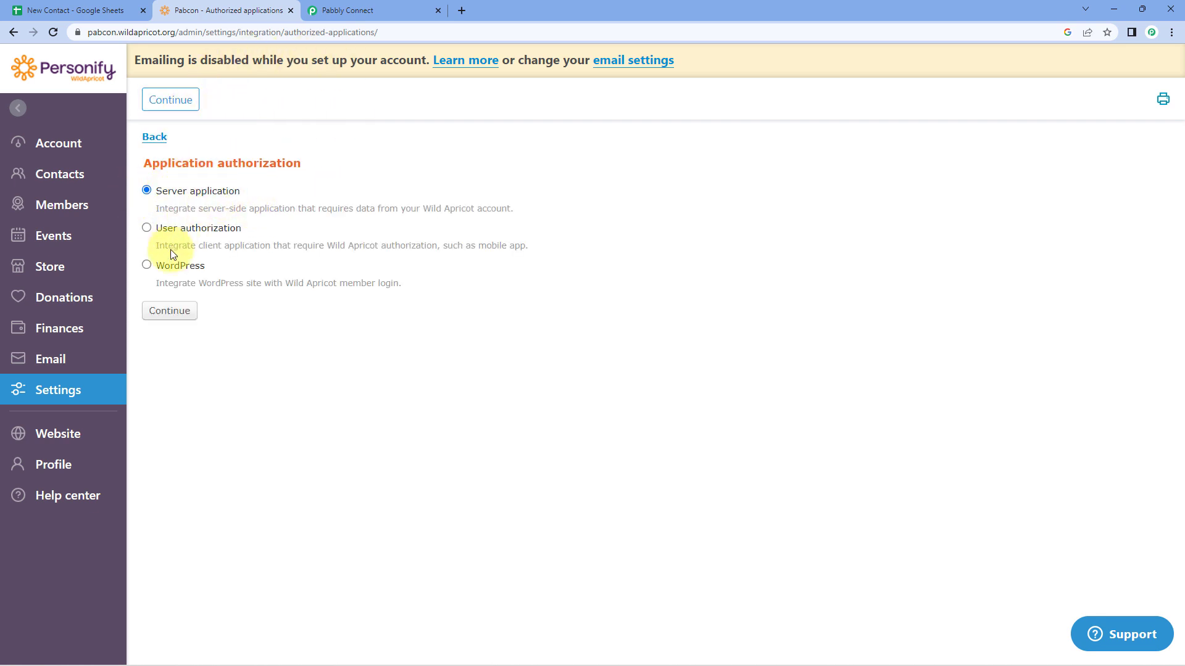
pyautogui.click(190, 319)
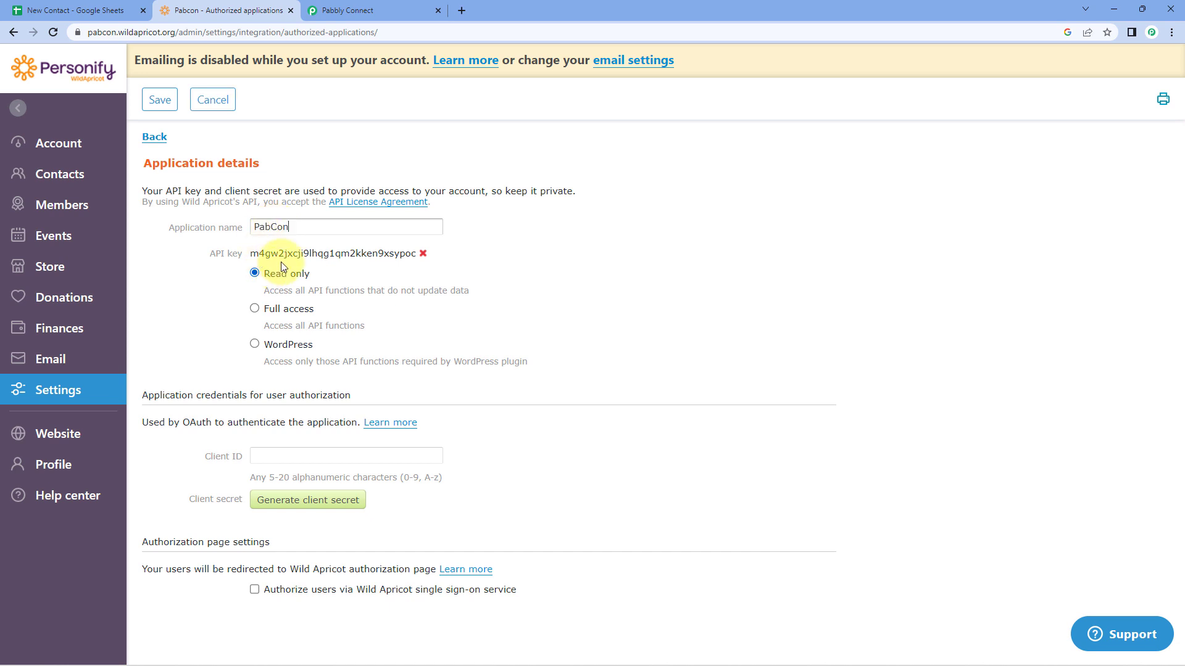
# Step: Copy the API key and save the PabCon application with full access
pyautogui.moveTo(252, 254); pyautogui.dragTo(405, 264)
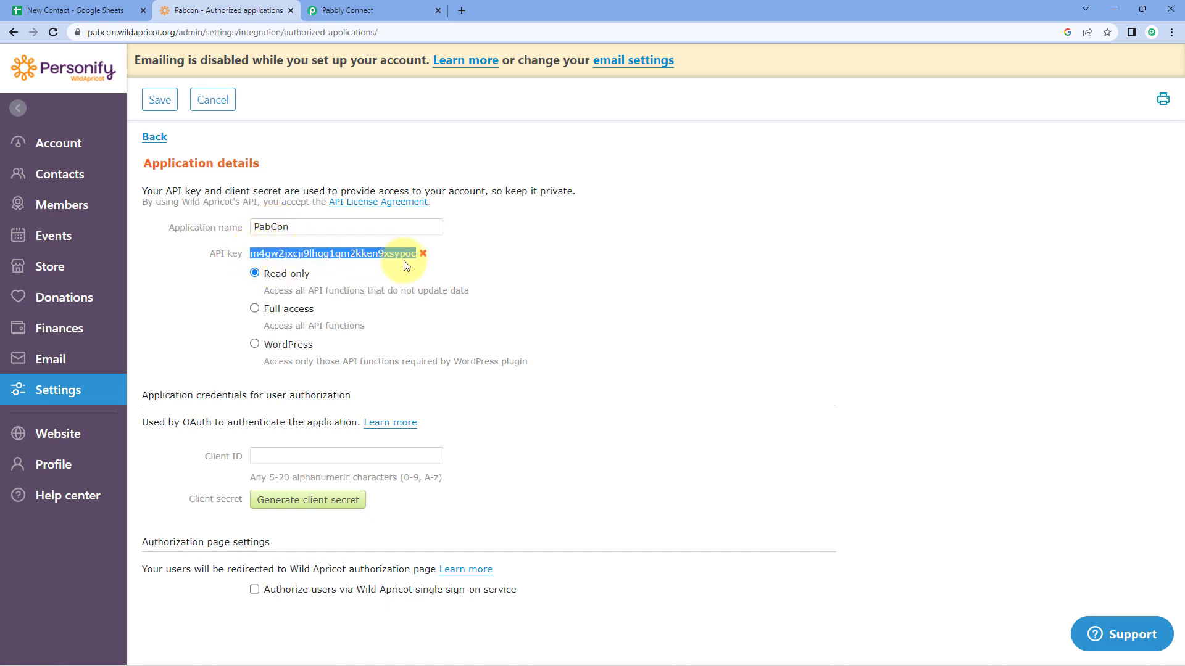
pyautogui.rightClick(312, 256)
pyautogui.click(321, 261)
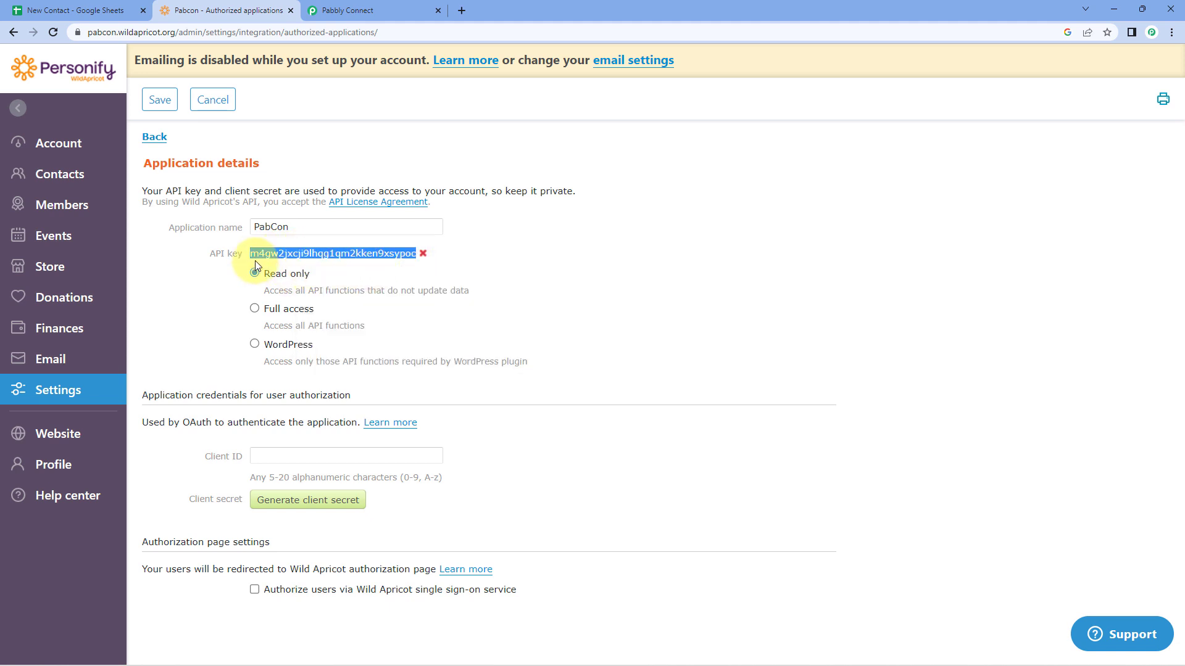
pyautogui.click(251, 312)
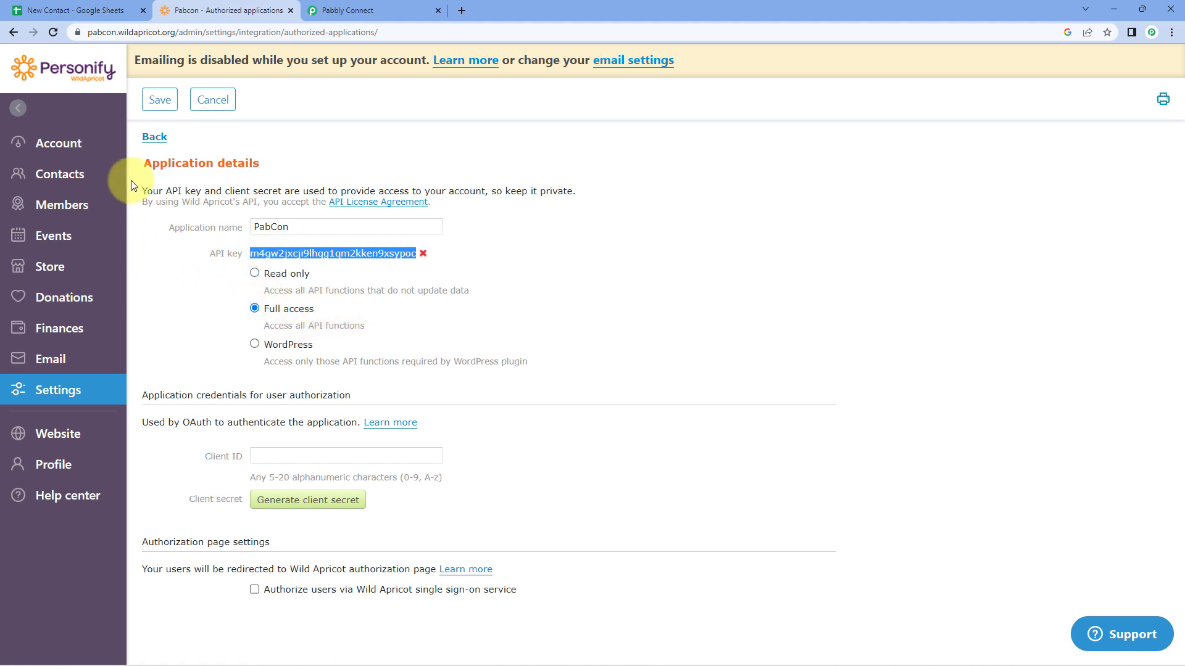
pyautogui.click(160, 100)
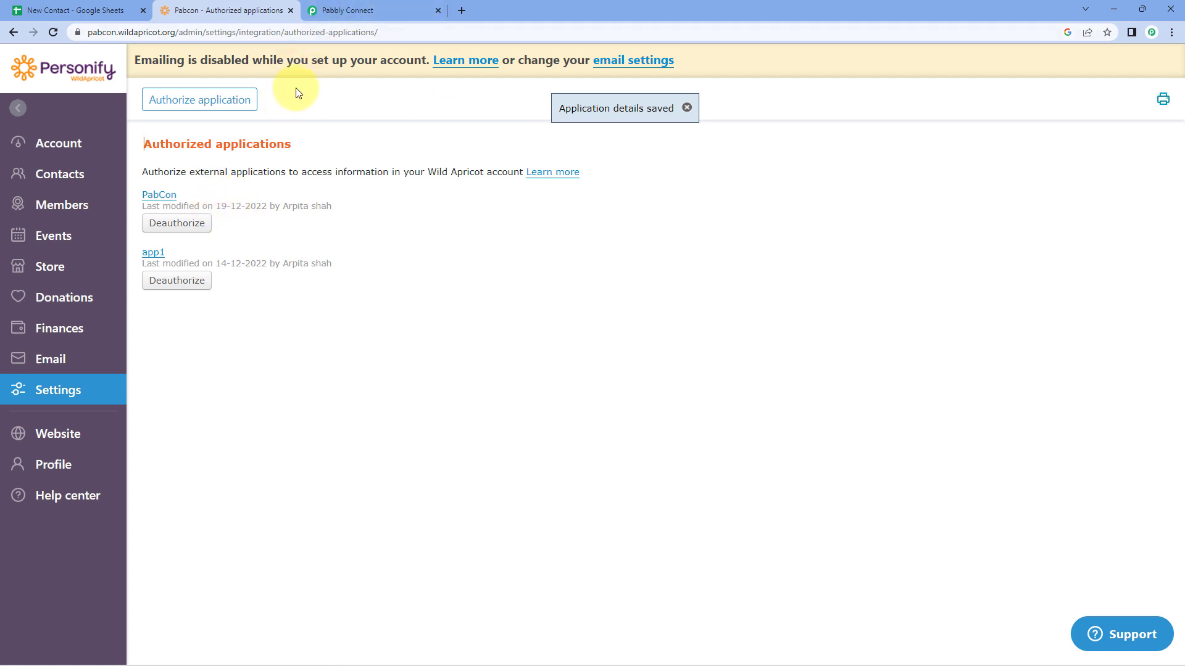
# Step: Paste the API key into Pabbly's WildApricot Password field and save the connection
pyautogui.click(366, 9)
pyautogui.click(560, 418)
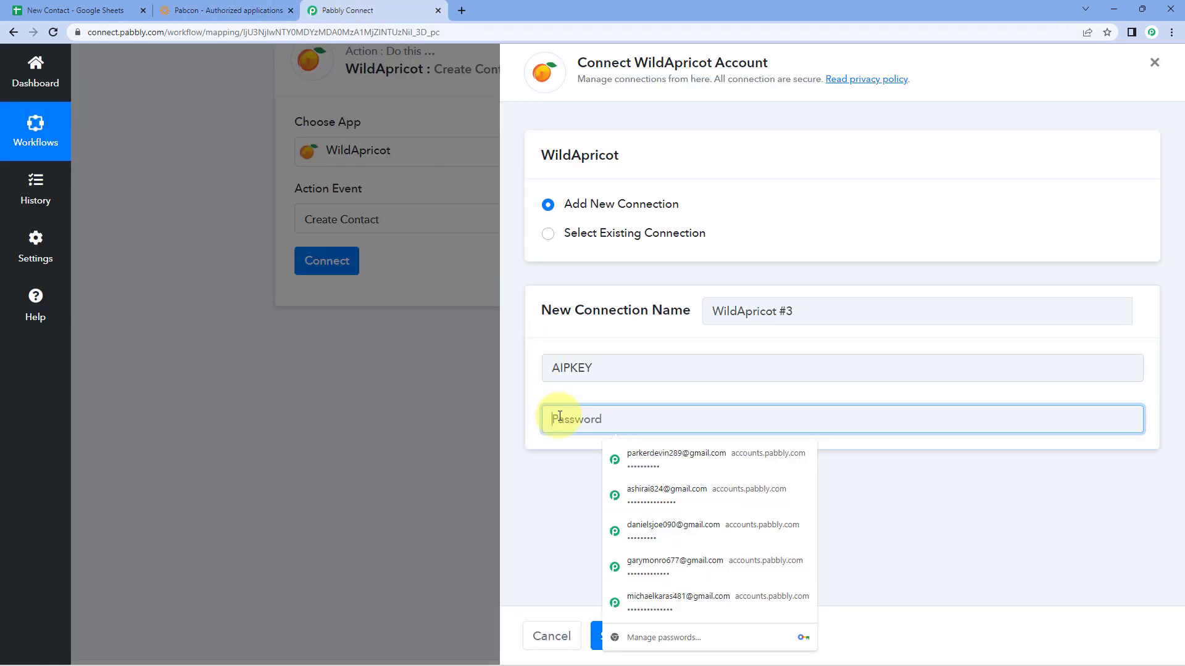
pyautogui.rightClick(560, 418)
pyautogui.click(610, 299)
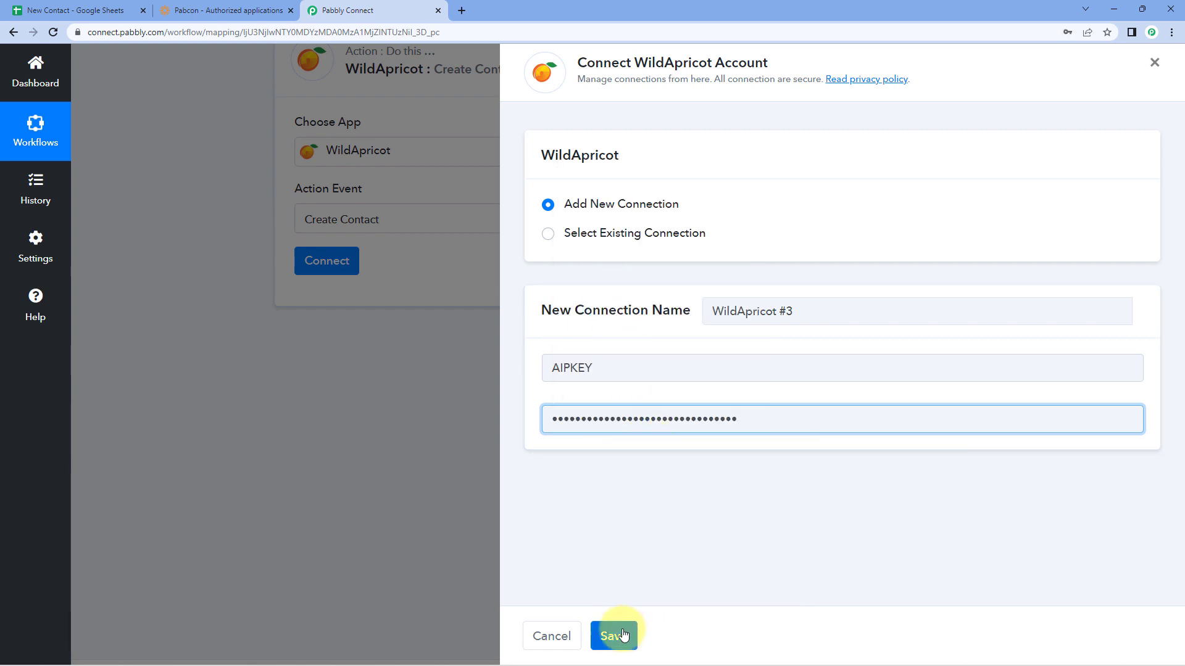
pyautogui.click(624, 636)
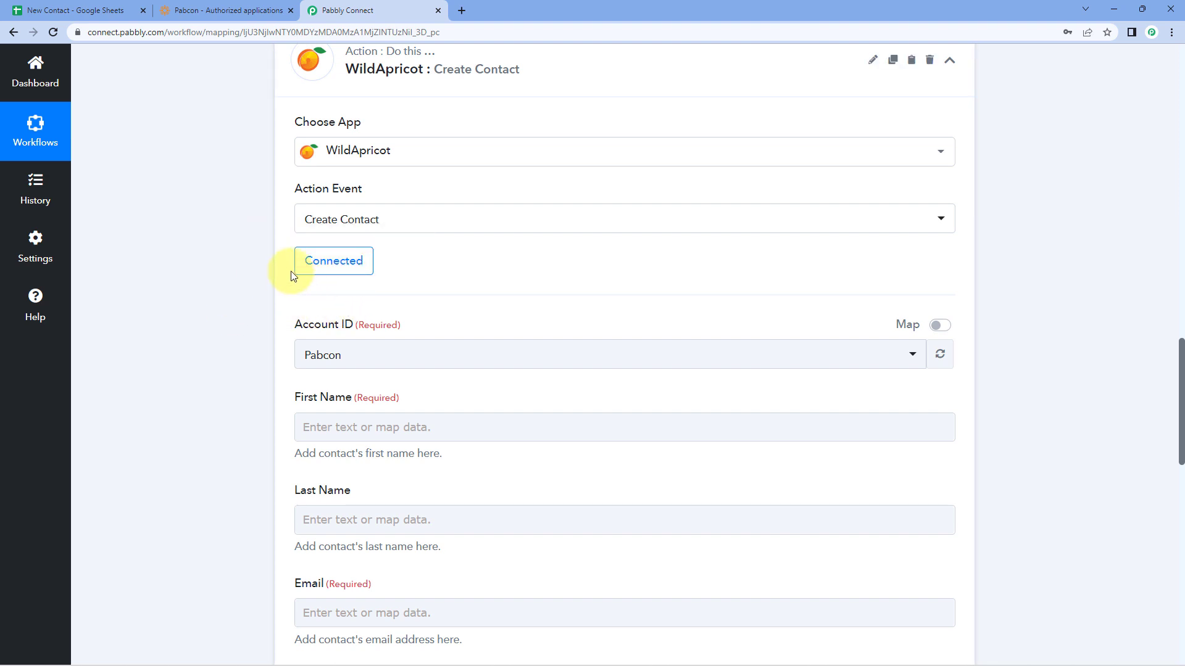
pyautogui.scroll(-2, 273, 294)
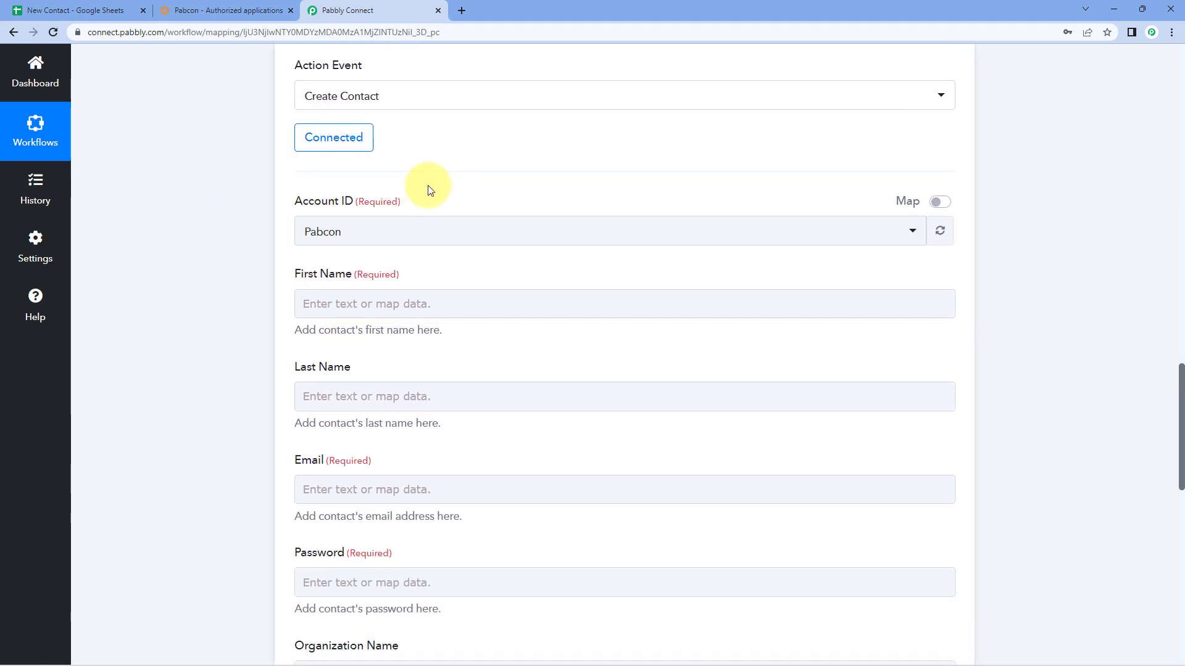
pyautogui.click(409, 233)
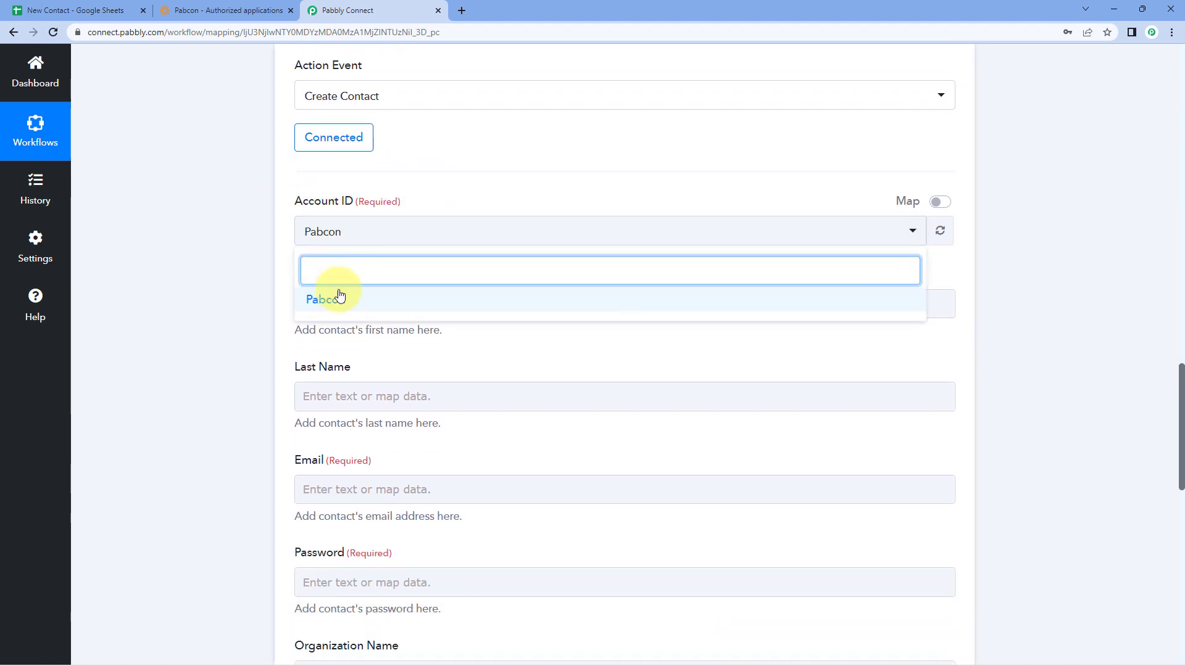
pyautogui.click(359, 302)
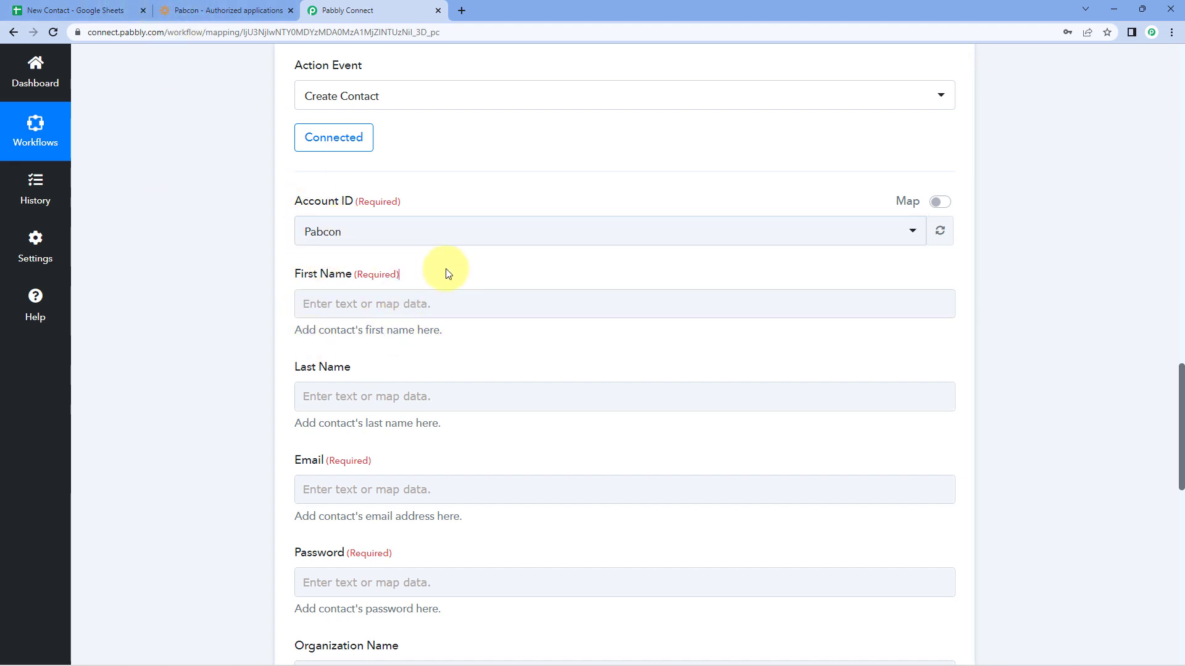
pyautogui.scroll(-1, 448, 273)
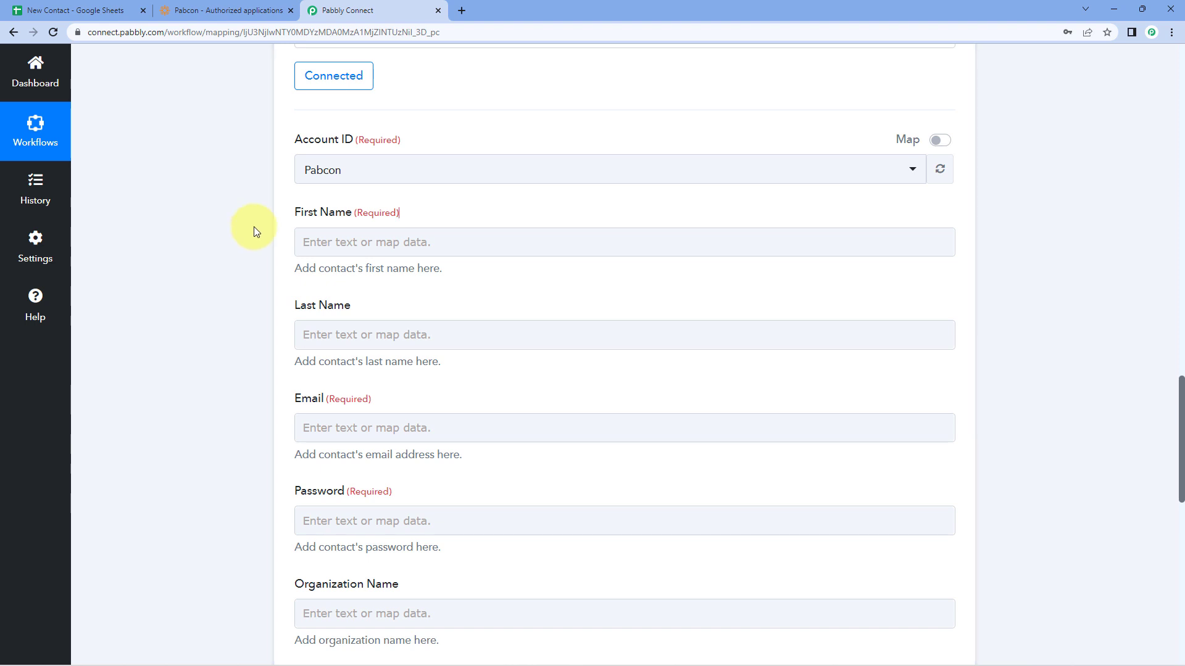
pyautogui.click(327, 212)
pyautogui.scroll(-2, 280, 302)
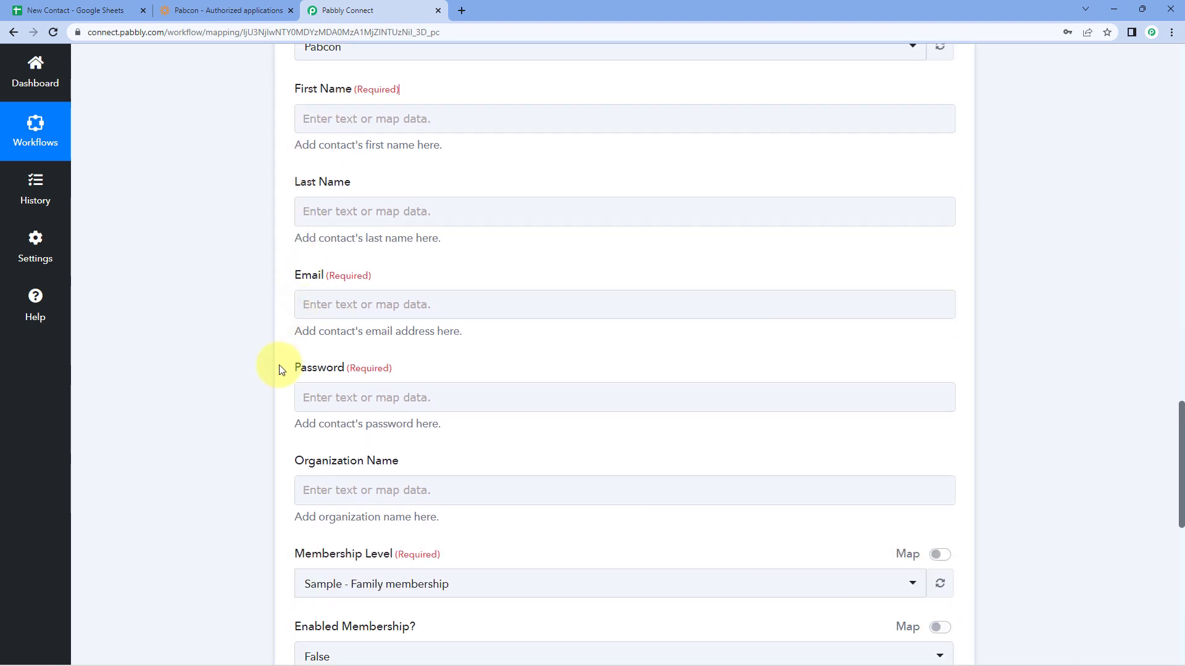
pyautogui.scroll(2, 256, 383)
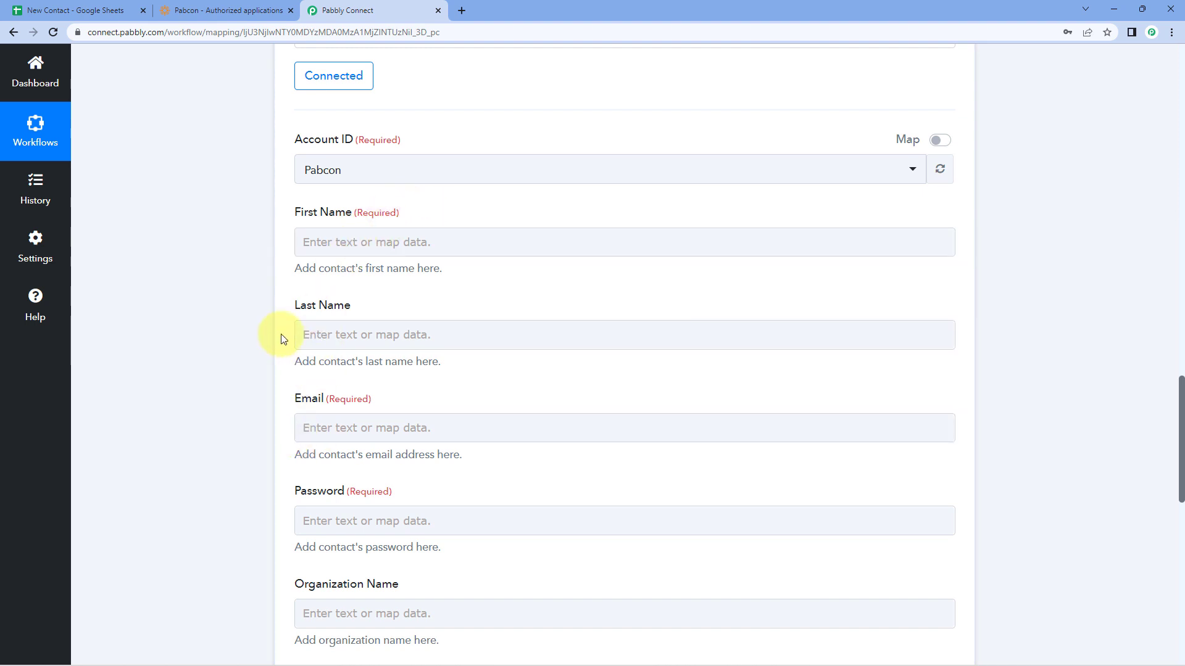
pyautogui.scroll(2, 283, 321)
pyautogui.scroll(10, 281, 316)
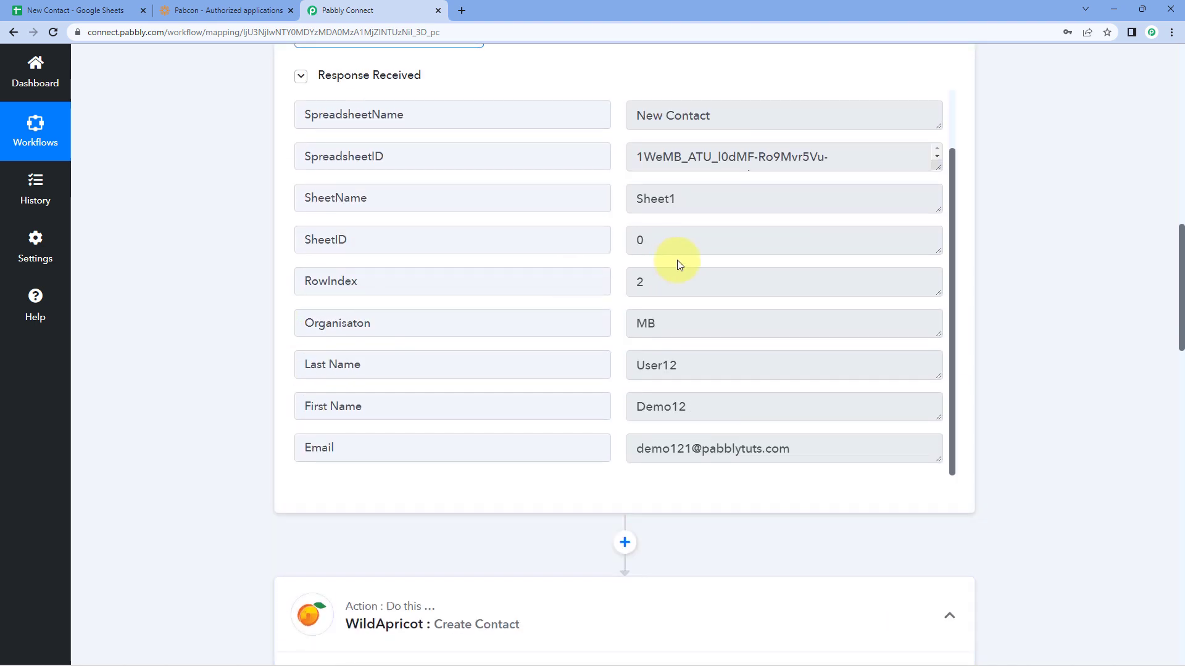
pyautogui.moveTo(709, 405); pyautogui.dragTo(579, 396)
pyautogui.moveTo(684, 368); pyautogui.dragTo(619, 358)
pyautogui.click(619, 363)
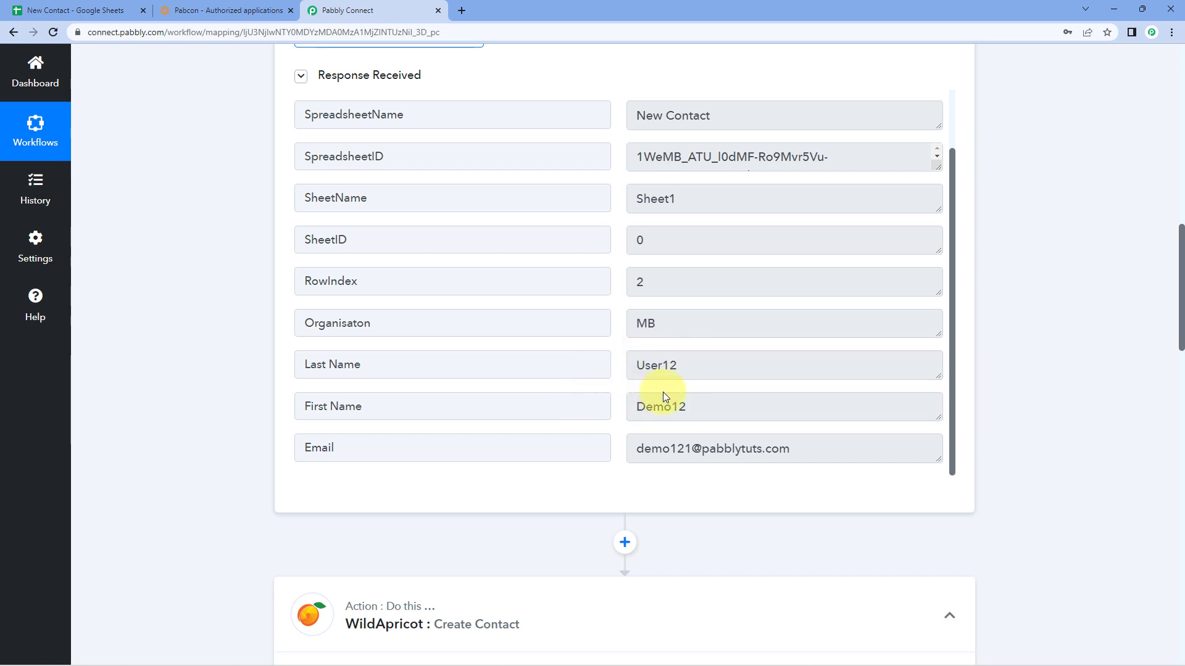
pyautogui.moveTo(713, 412); pyautogui.dragTo(618, 370)
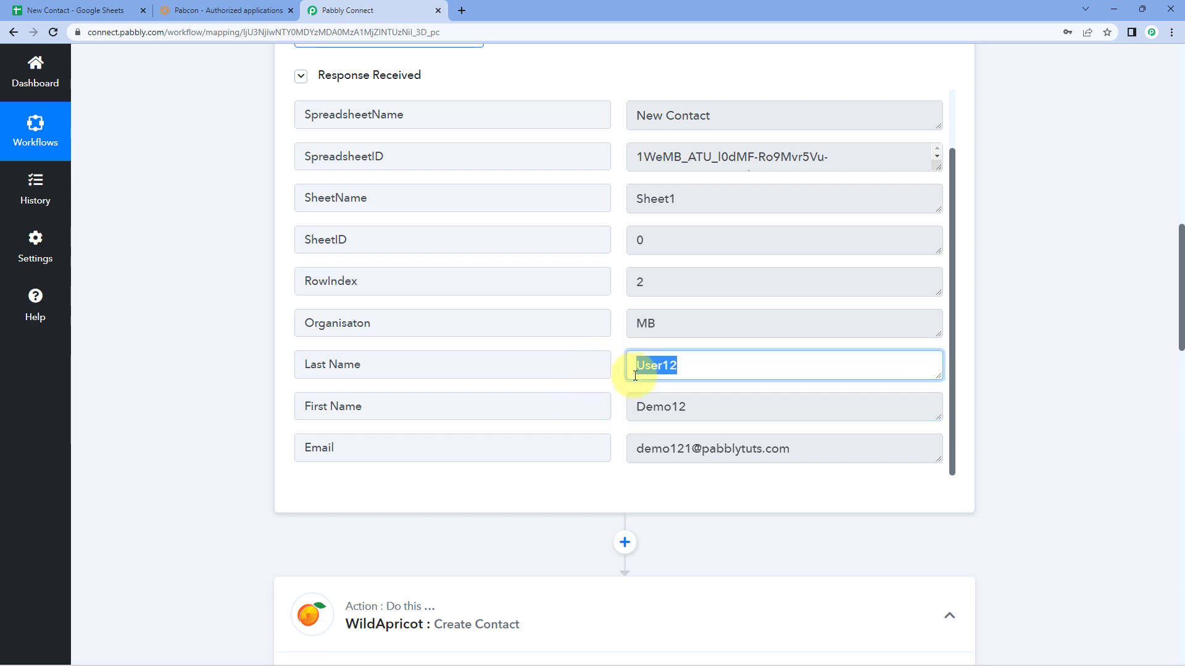
pyautogui.click(619, 393)
pyautogui.scroll(-10, 251, 382)
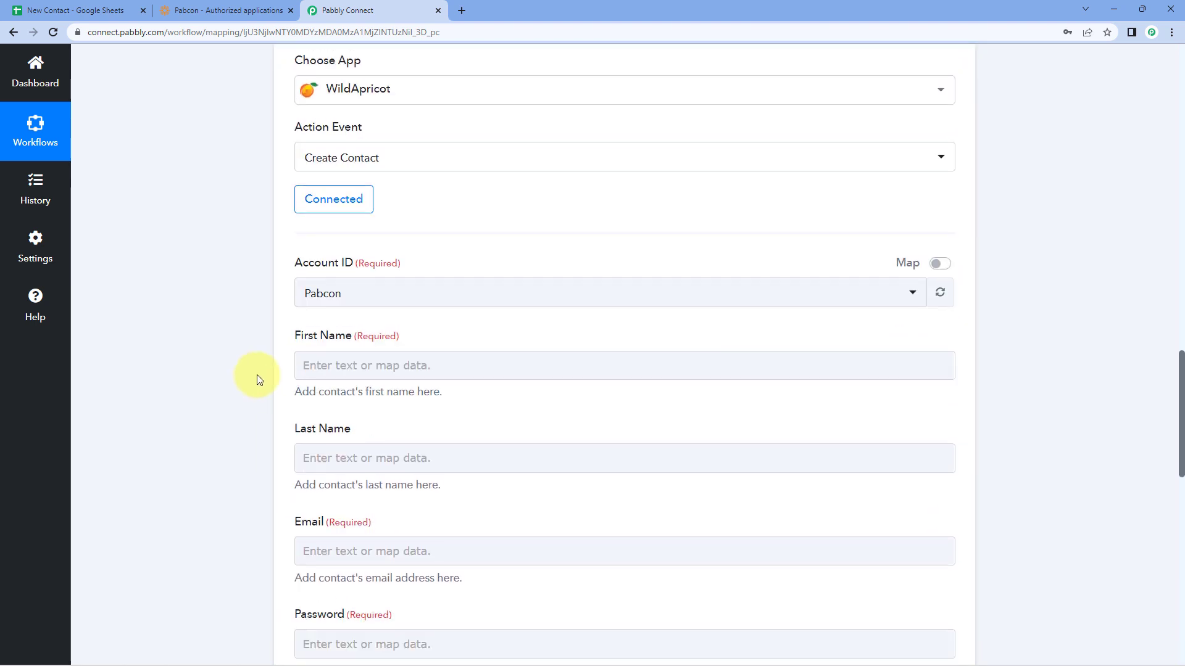
pyautogui.scroll(-2, 233, 333)
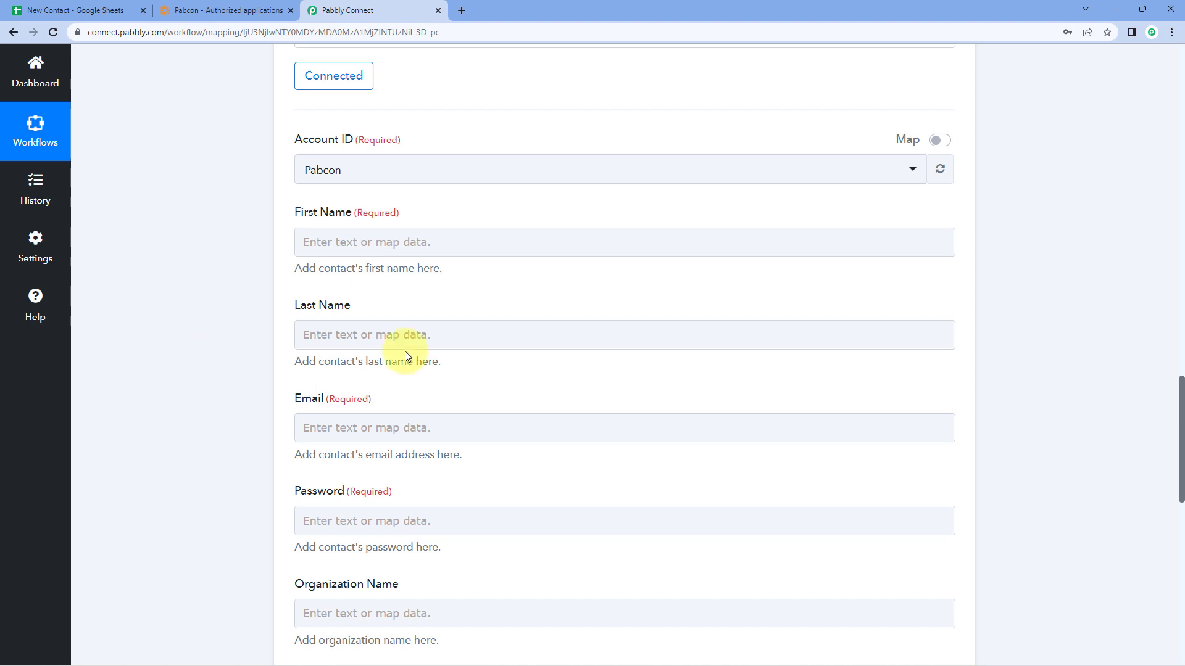
# Step: Map the sheet's First Name value (Demo12) into the contact's First Name field
pyautogui.click(336, 236)
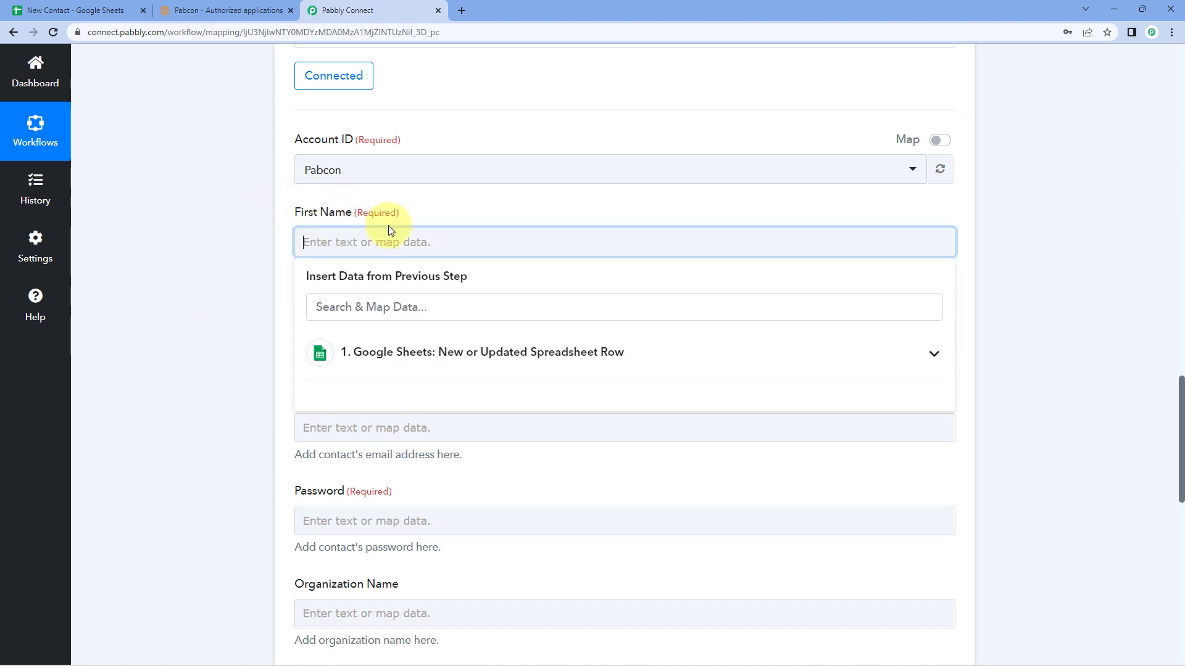
pyautogui.click(494, 359)
pyautogui.scroll(-1, 318, 402)
pyautogui.scroll(-1, 254, 394)
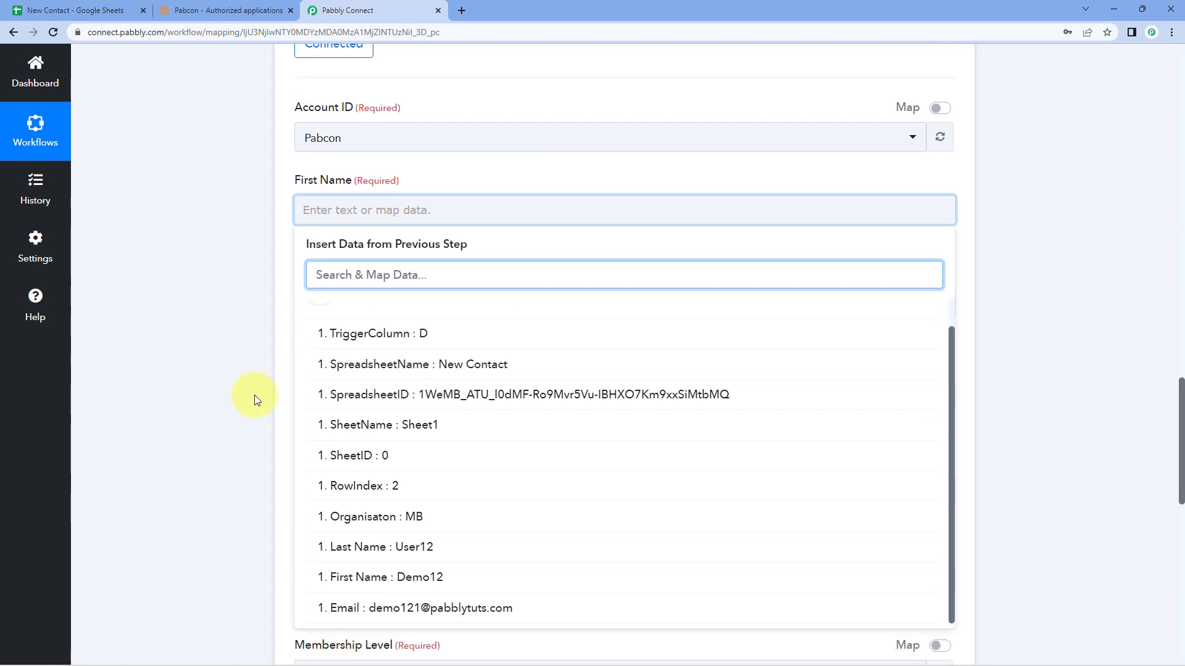
pyautogui.scroll(-1, 254, 395)
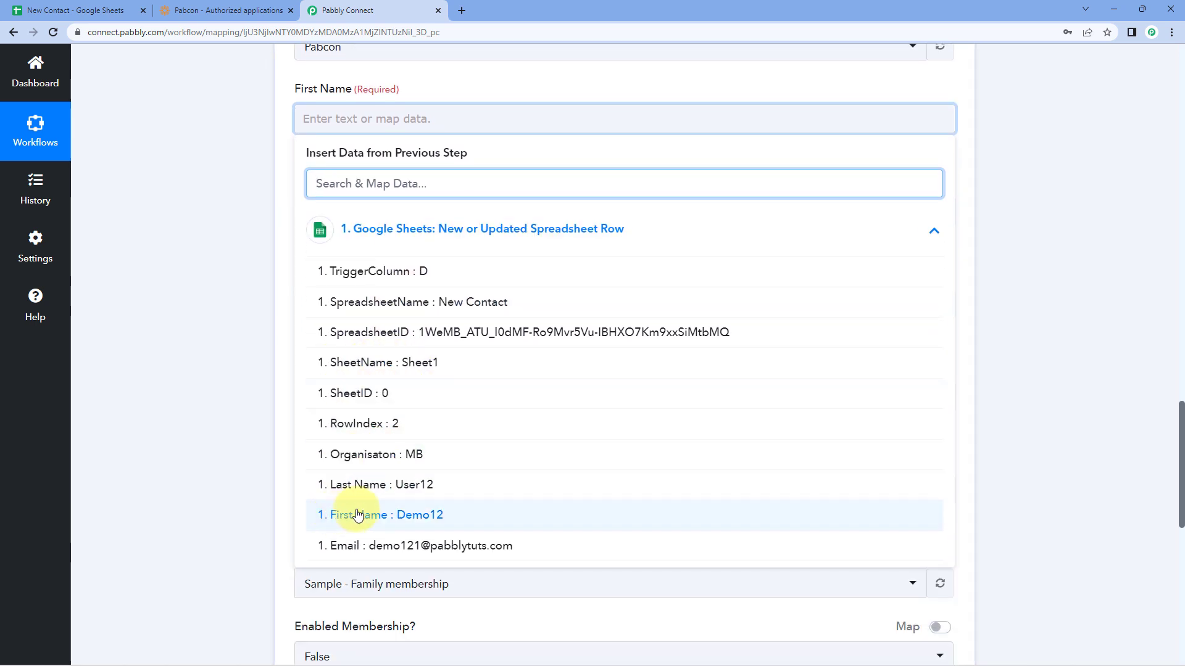
pyautogui.click(68, 10)
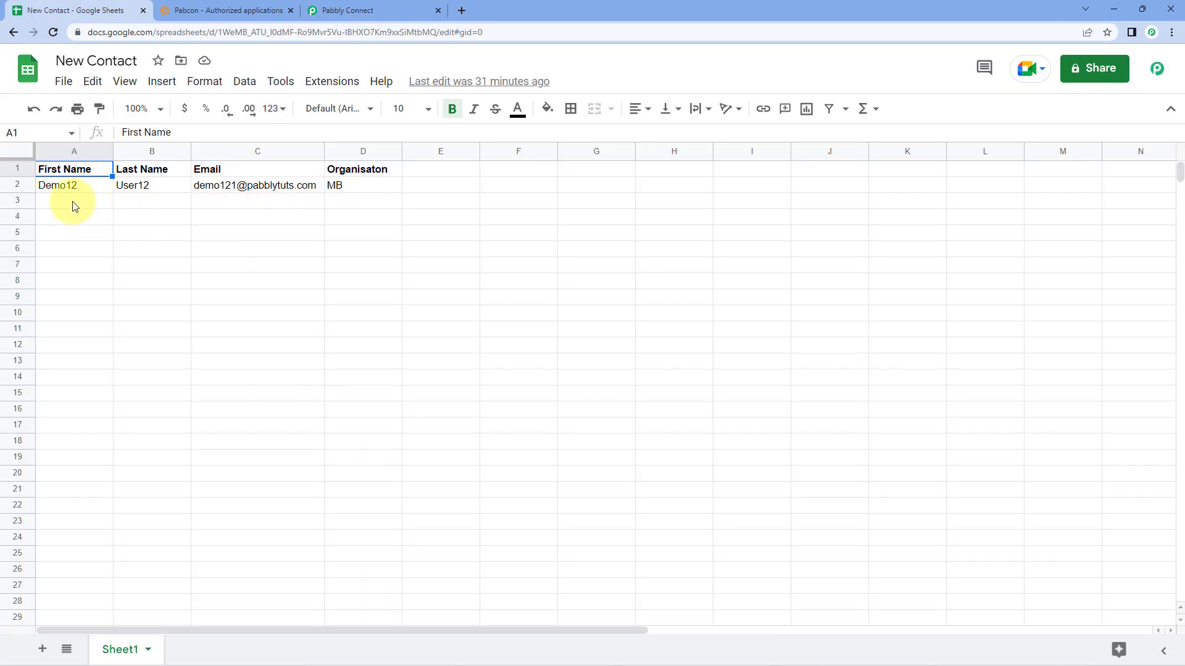
pyautogui.click(371, 11)
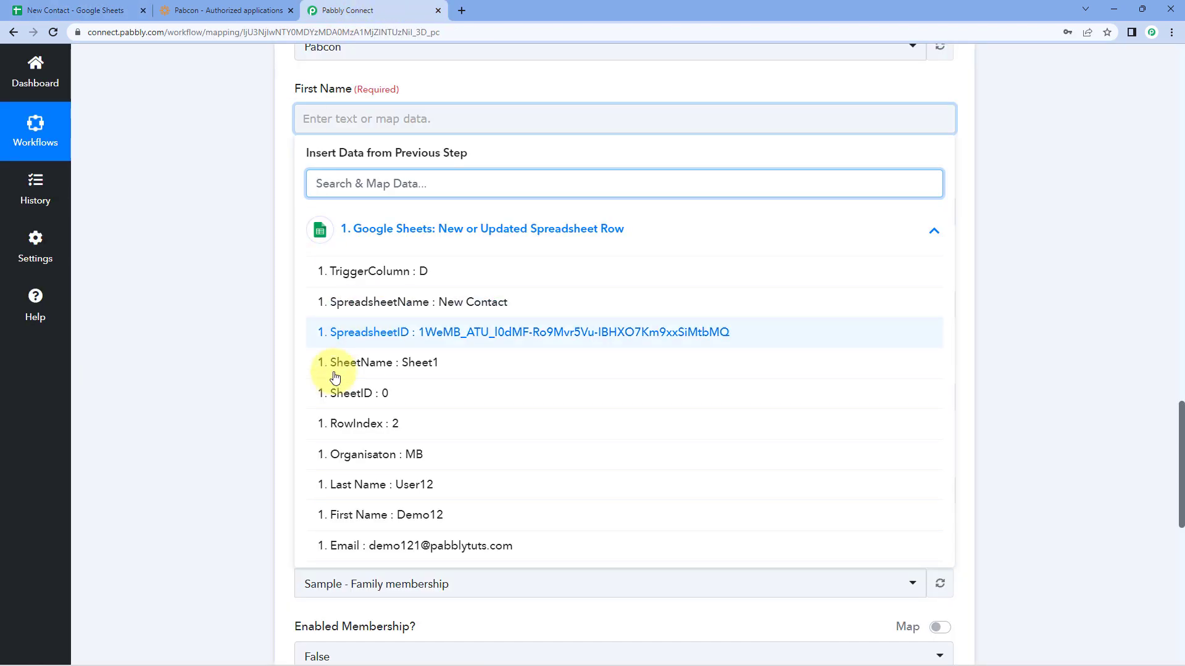
pyautogui.click(375, 517)
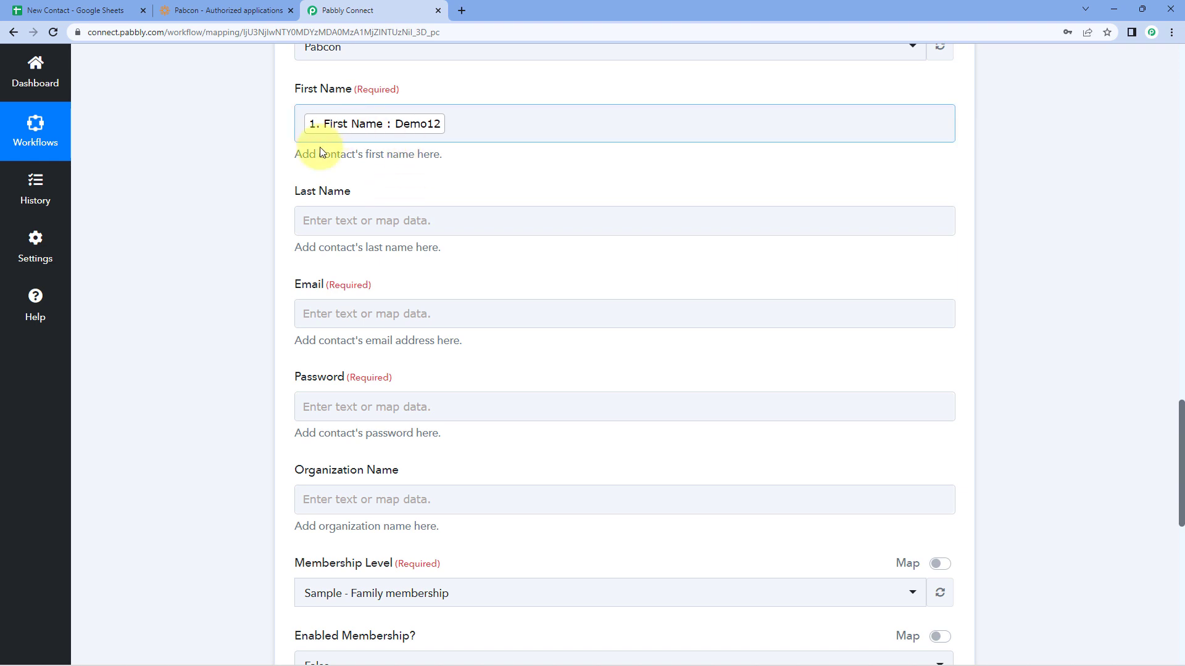
# Step: Map the sheet's Last Name value (User12) into the contact's Last Name field
pyautogui.click(302, 221)
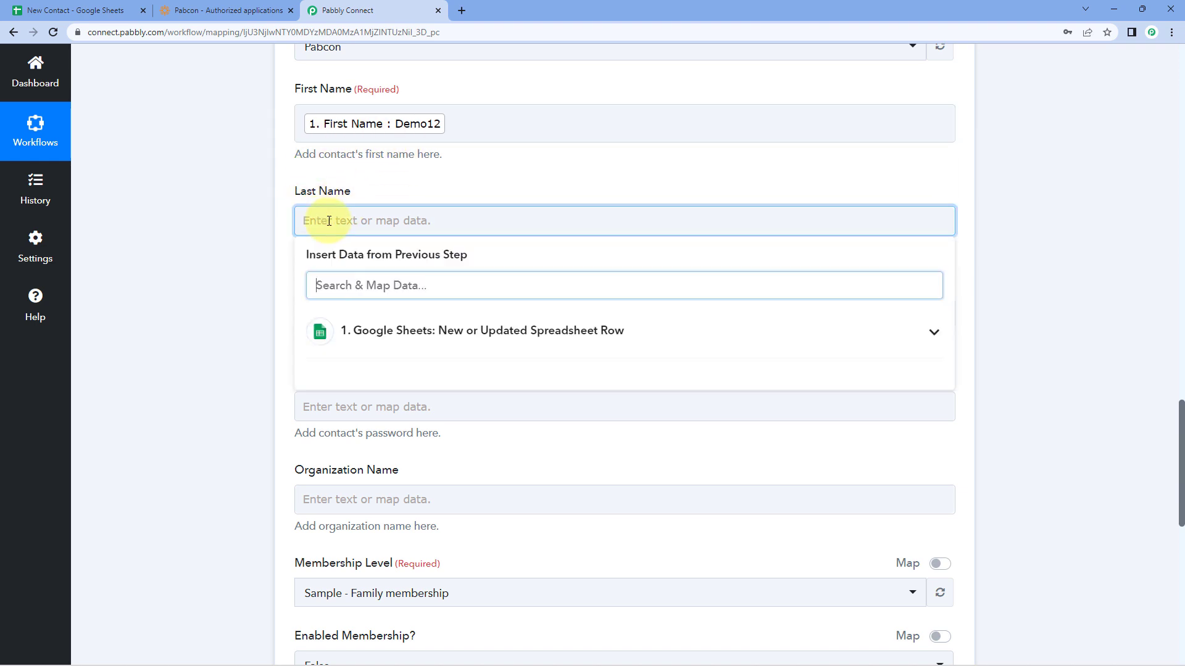
pyautogui.click(385, 332)
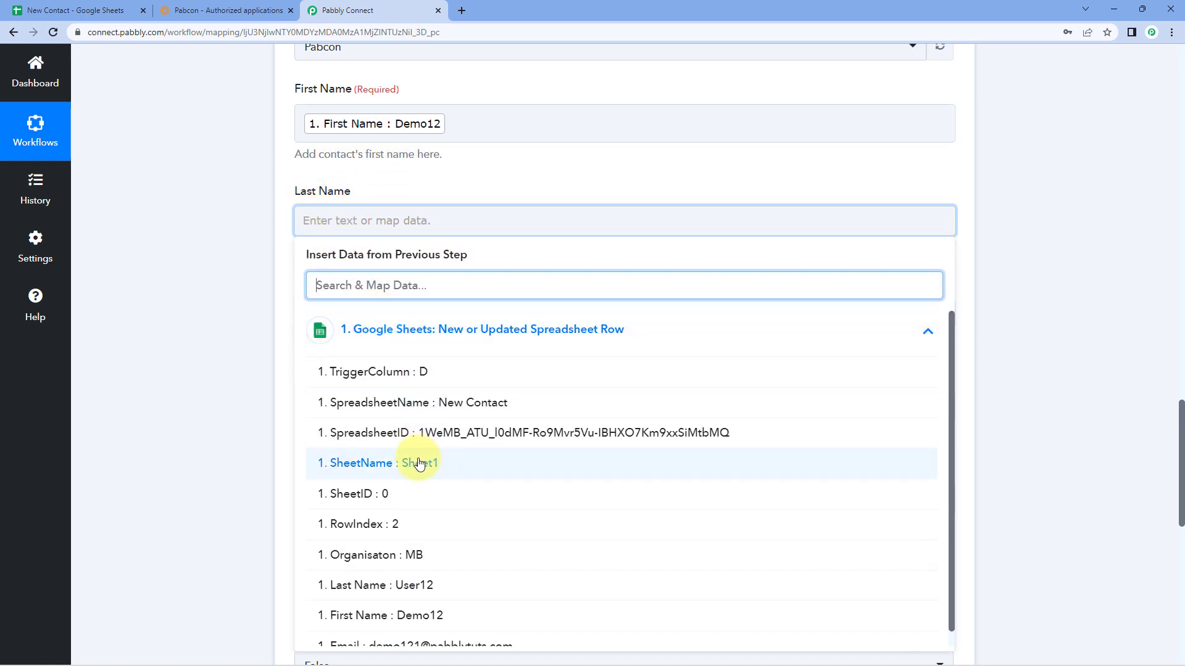
pyautogui.scroll(-1, 432, 530)
pyautogui.click(450, 569)
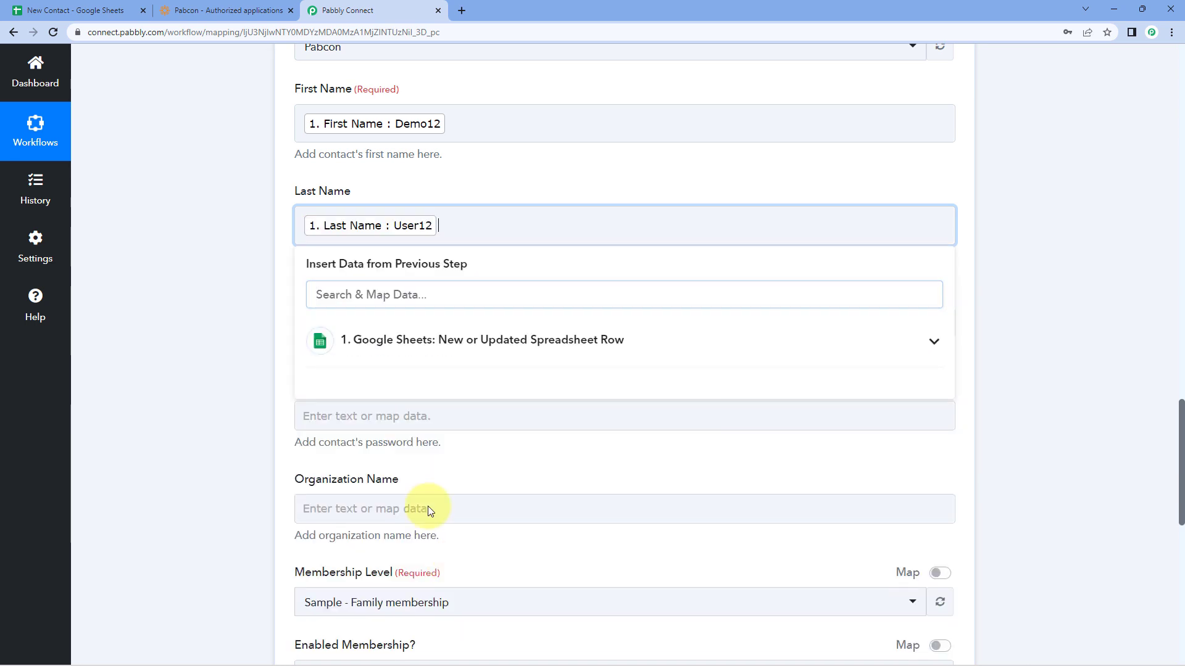
# Step: Map the sheet's Email value into the contact's Email field
pyautogui.click(235, 281)
pyautogui.scroll(-1, 235, 280)
pyautogui.click(331, 264)
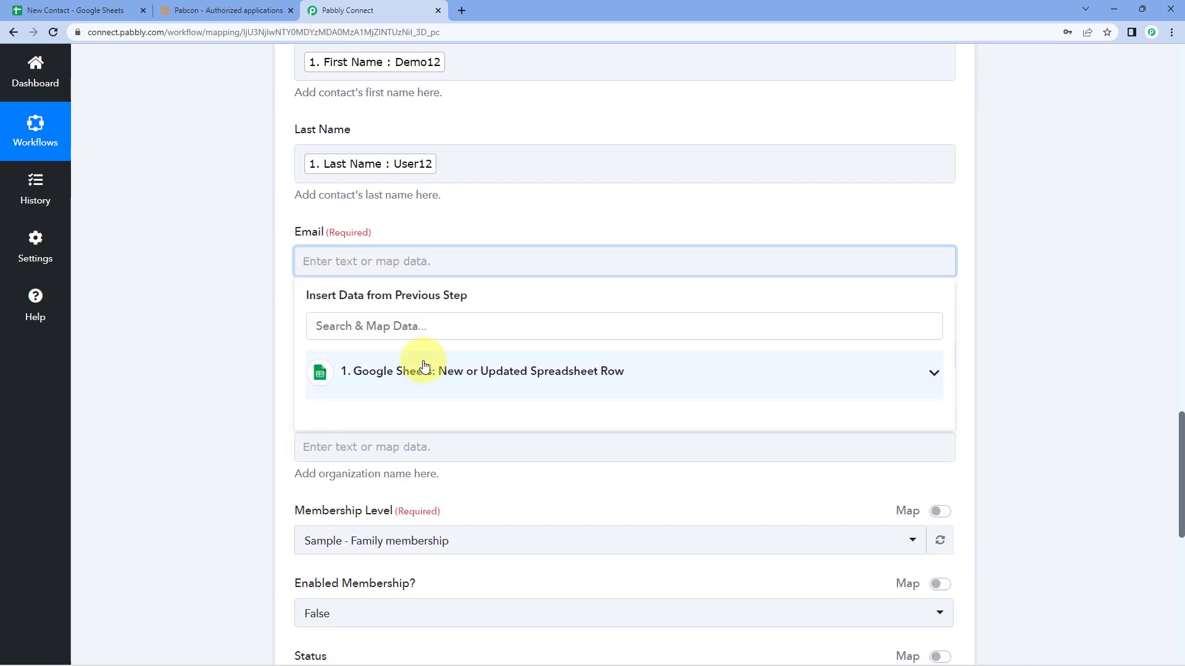
pyautogui.click(408, 372)
pyautogui.scroll(-1, 397, 477)
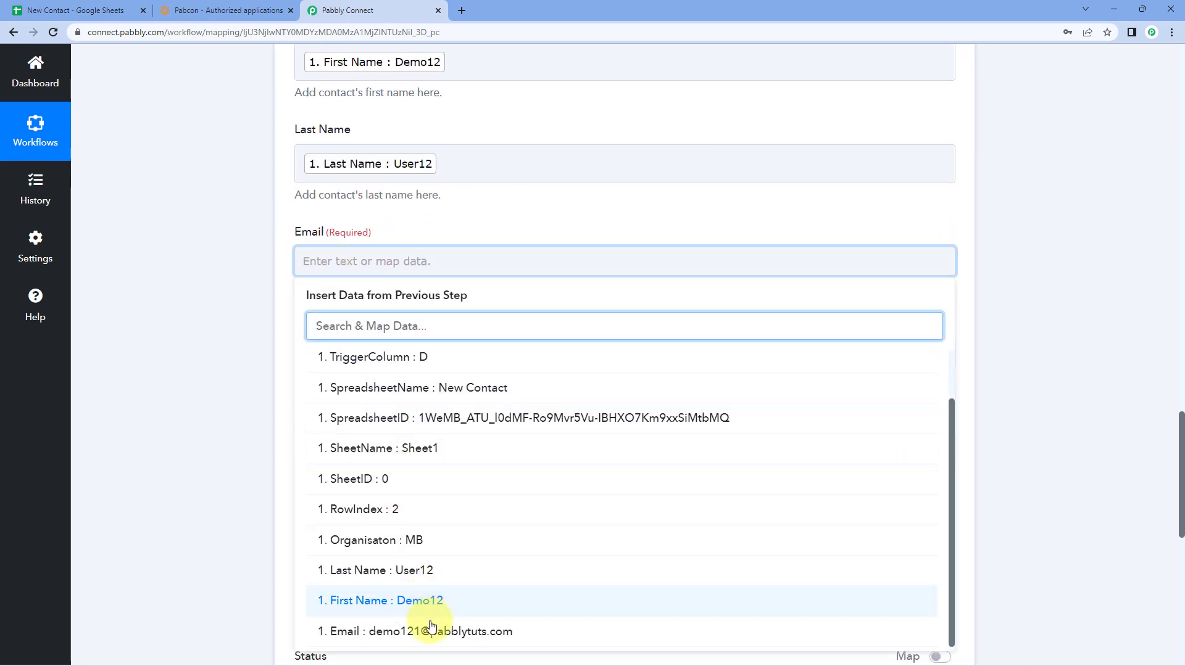
pyautogui.click(415, 628)
pyautogui.click(196, 320)
# Step: Fill Password with the sheet's First Name followed by its Last Name
pyautogui.scroll(-1, 212, 302)
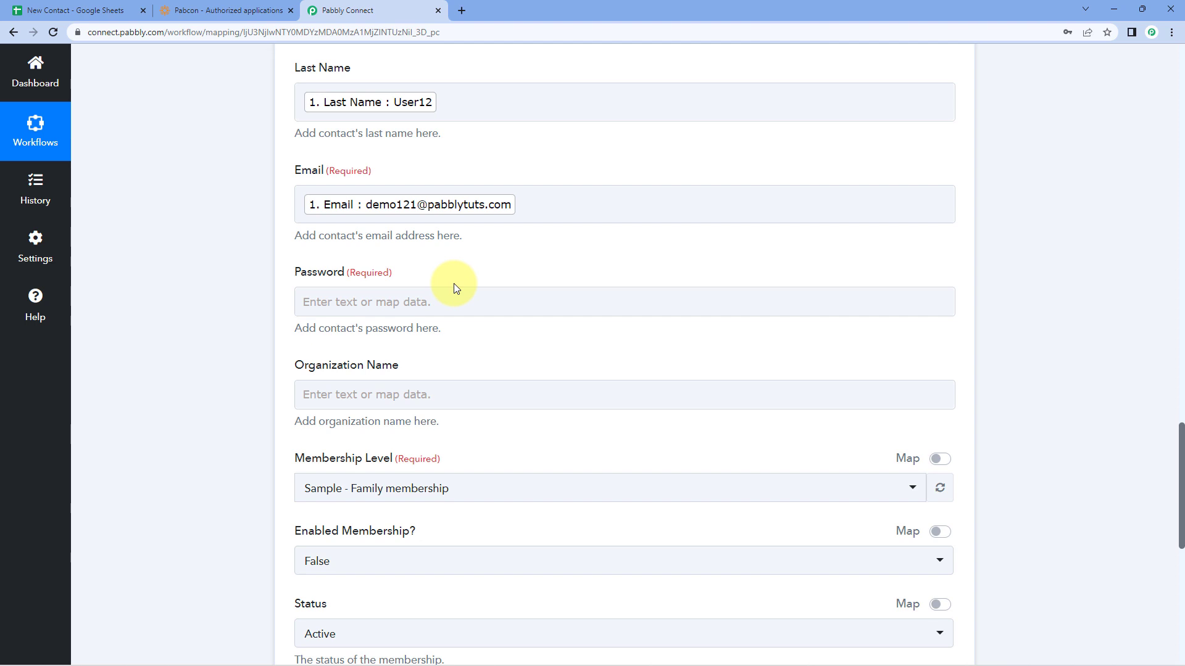
pyautogui.click(383, 300)
pyautogui.click(355, 419)
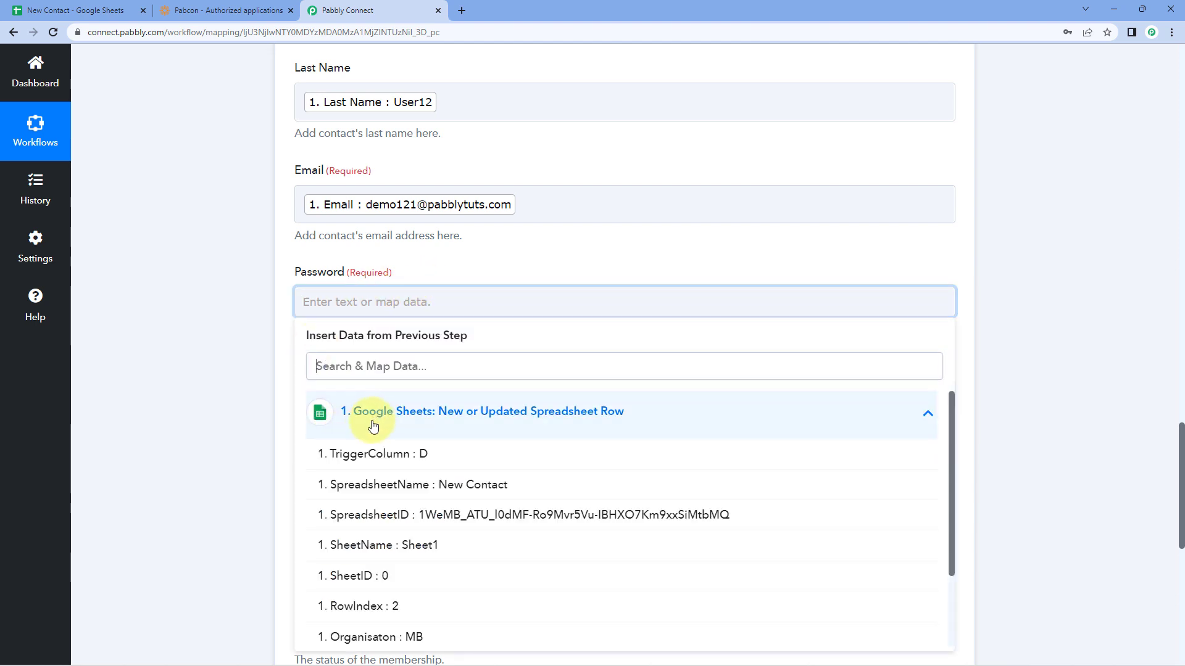
pyautogui.scroll(-2, 370, 494)
pyautogui.scroll(-1, 392, 576)
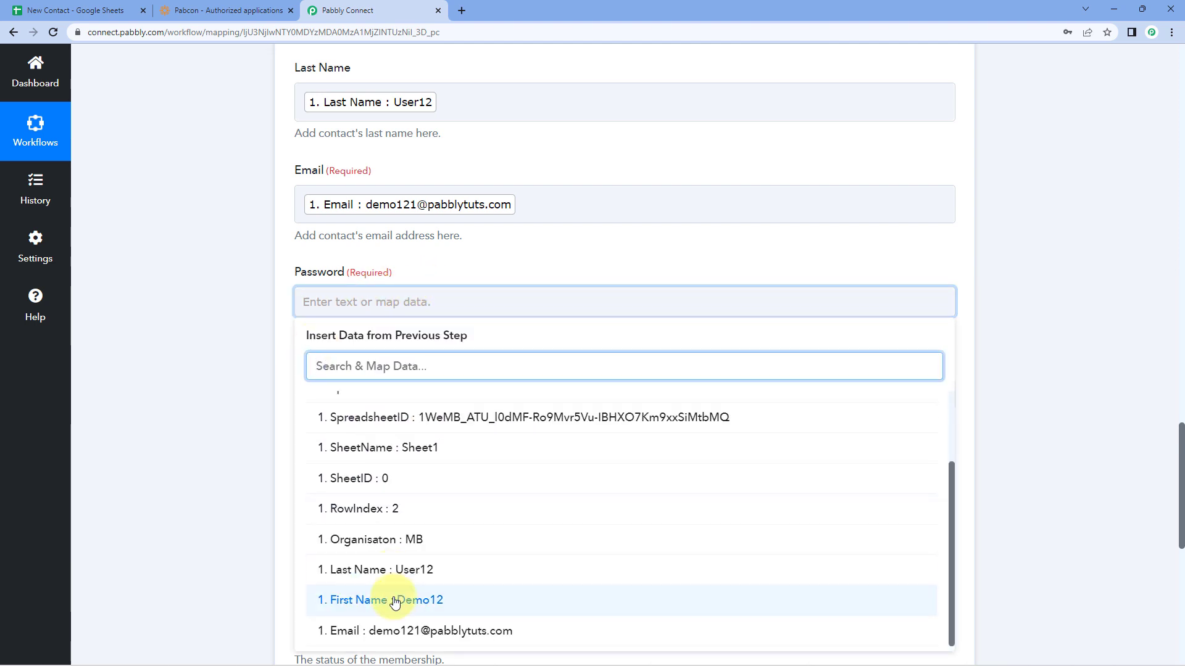
pyautogui.click(395, 602)
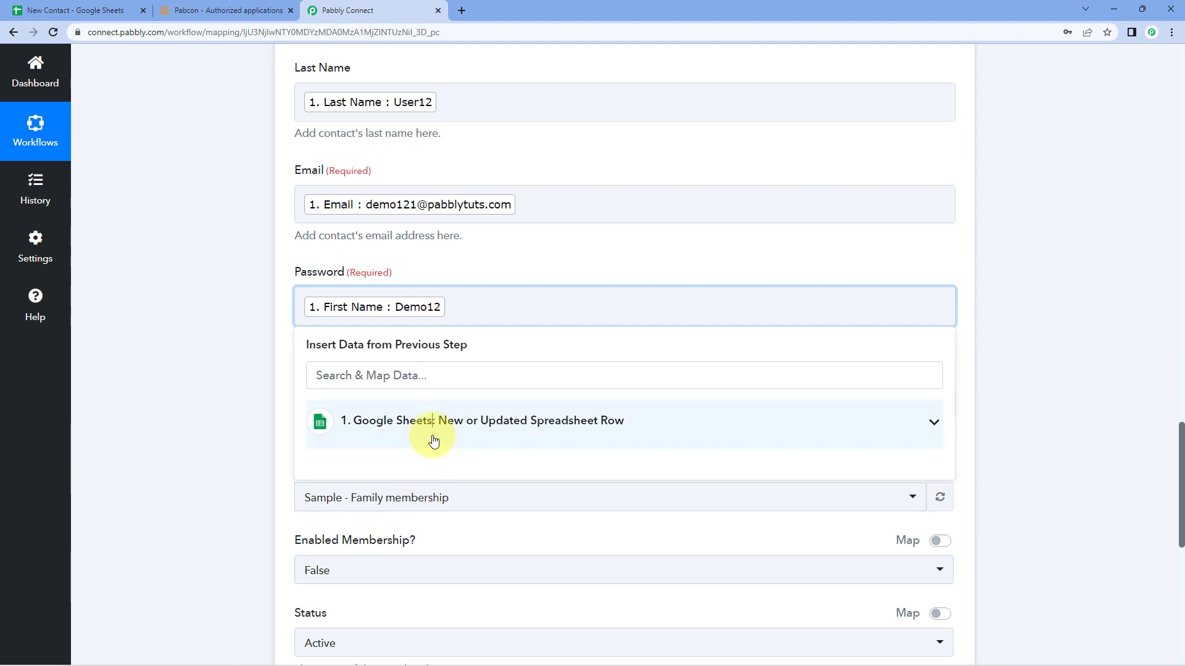
pyautogui.click(432, 437)
pyautogui.scroll(-2, 381, 523)
pyautogui.click(383, 566)
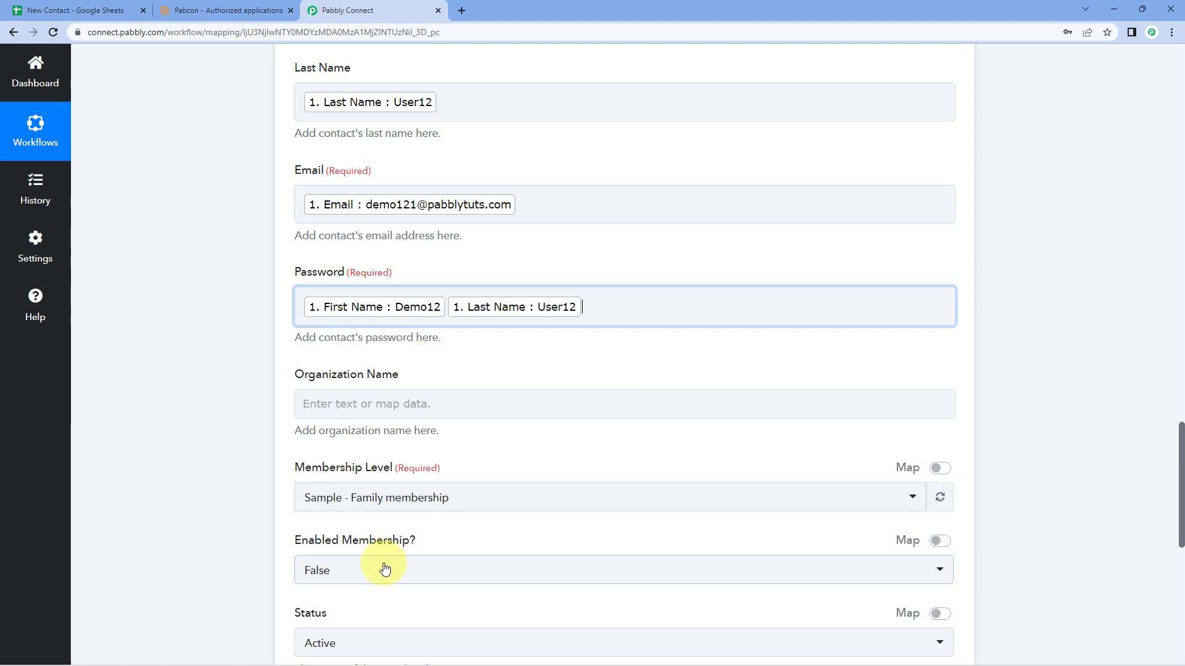
pyautogui.click(244, 409)
# Step: Map the sheet's Organisaton value (MB) into Organization Name
pyautogui.click(526, 267)
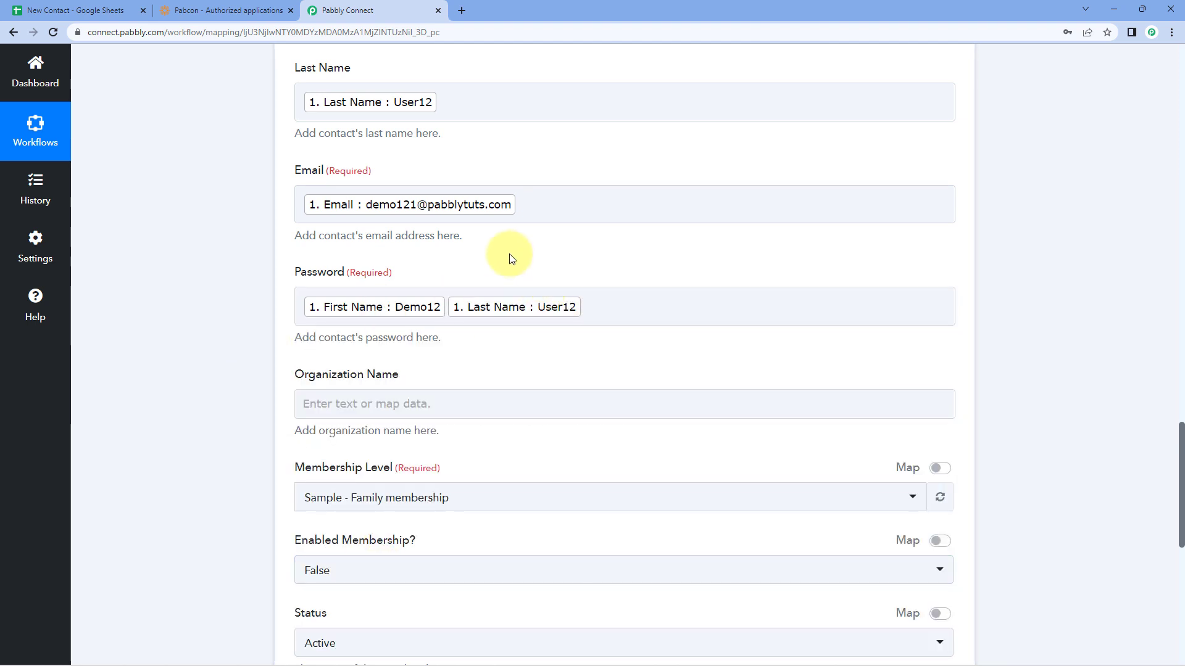
pyautogui.click(361, 404)
pyautogui.scroll(-2, 296, 401)
pyautogui.click(408, 406)
pyautogui.scroll(-1, 410, 449)
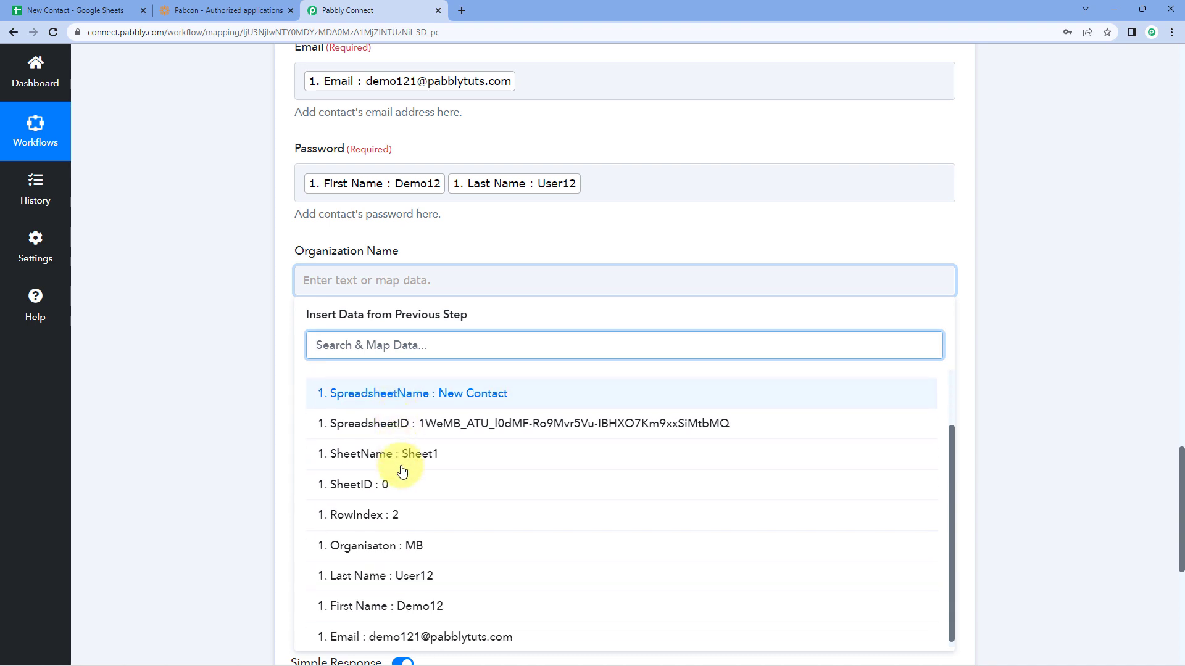
pyautogui.click(419, 541)
pyautogui.click(265, 360)
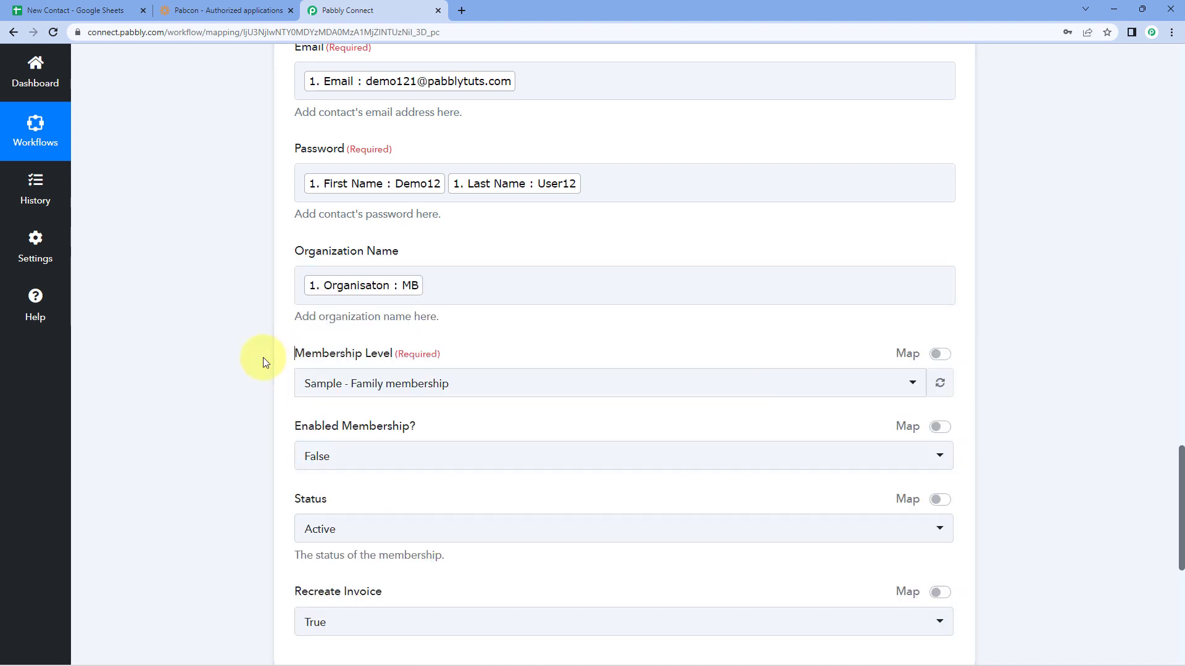
# Step: Set Membership Level to SAMPLE - Regular membership and keep Enabled Membership False
pyautogui.scroll(-4, 265, 362)
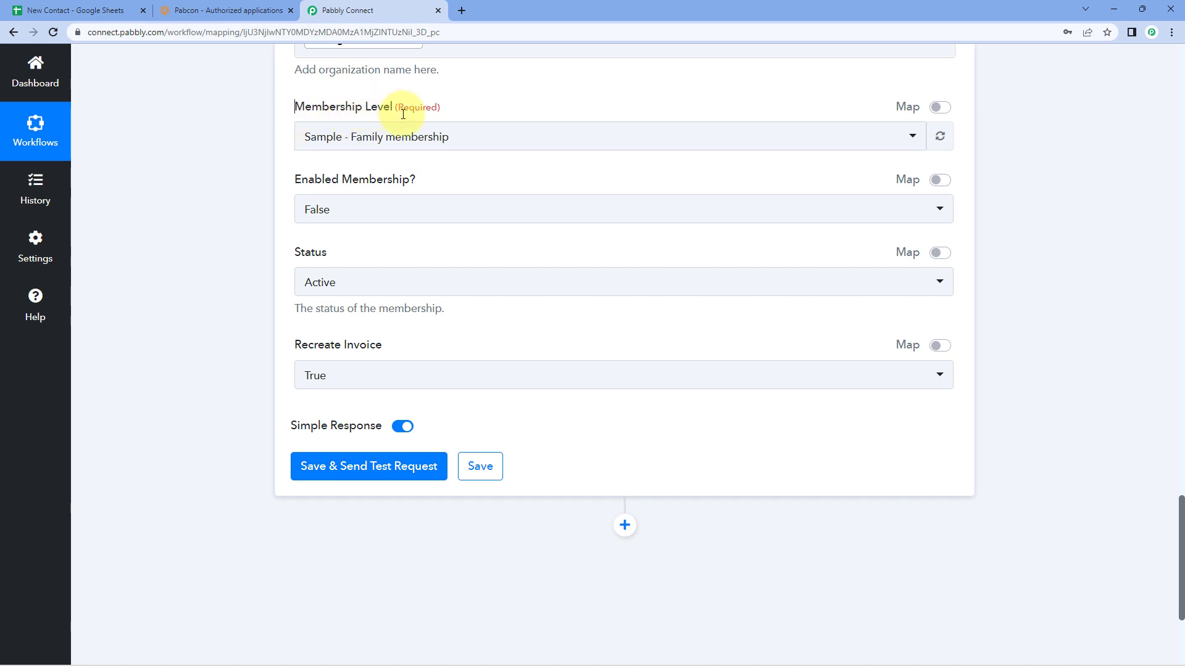
pyautogui.click(562, 140)
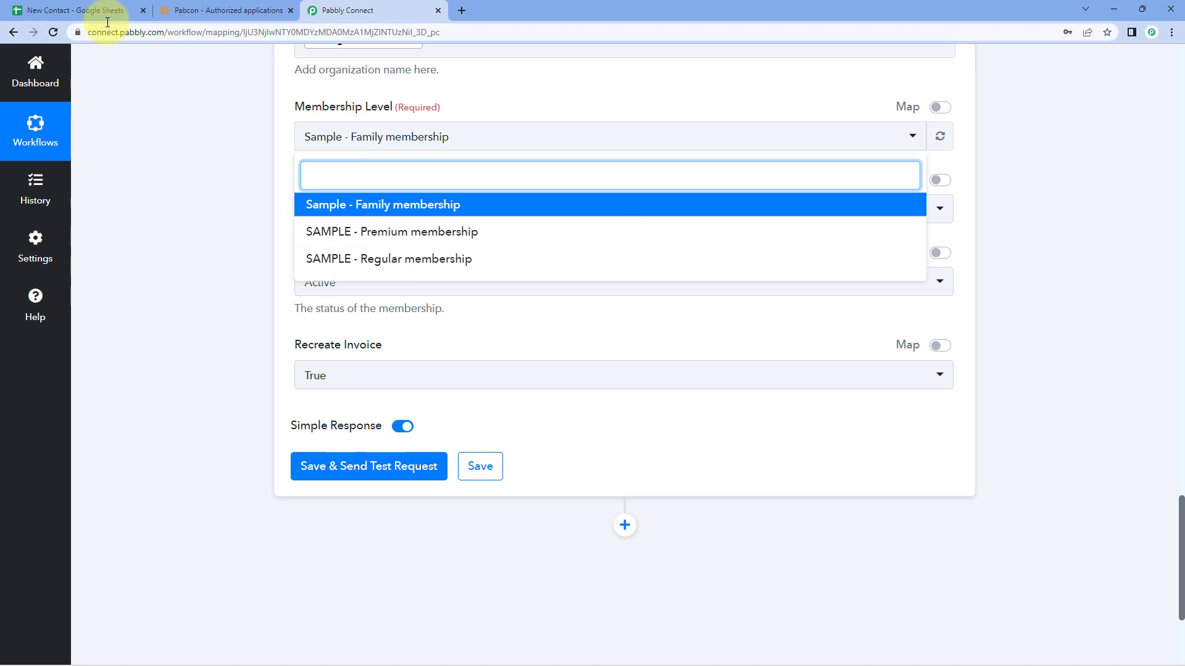
pyautogui.click(80, 11)
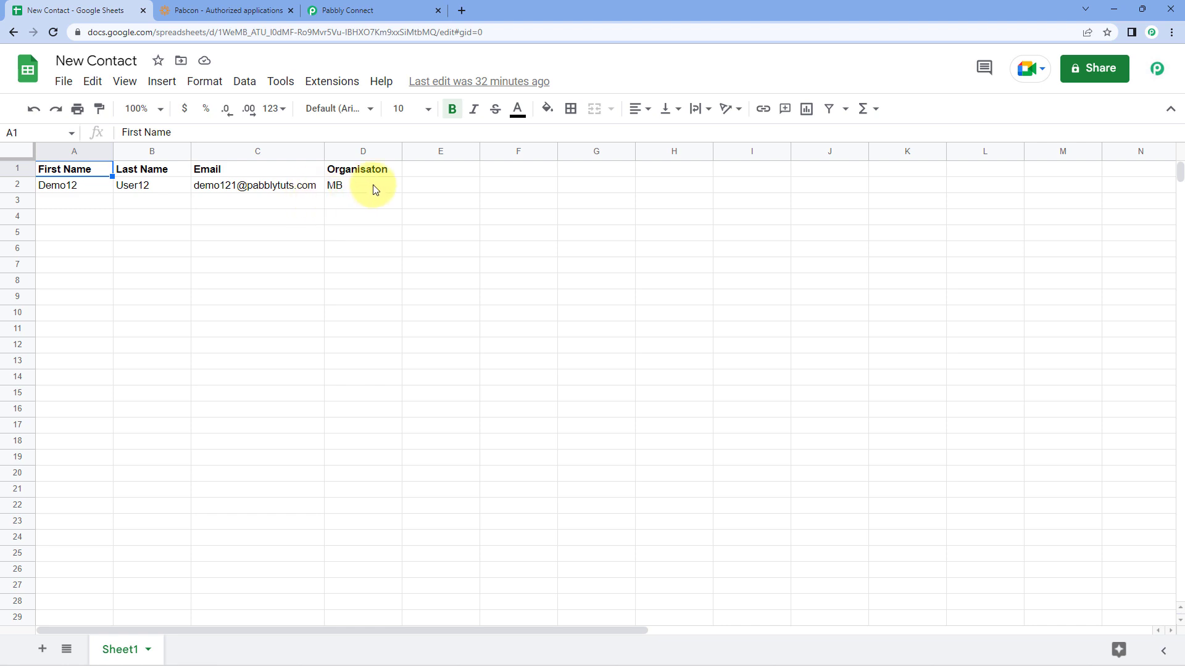
pyautogui.click(395, 6)
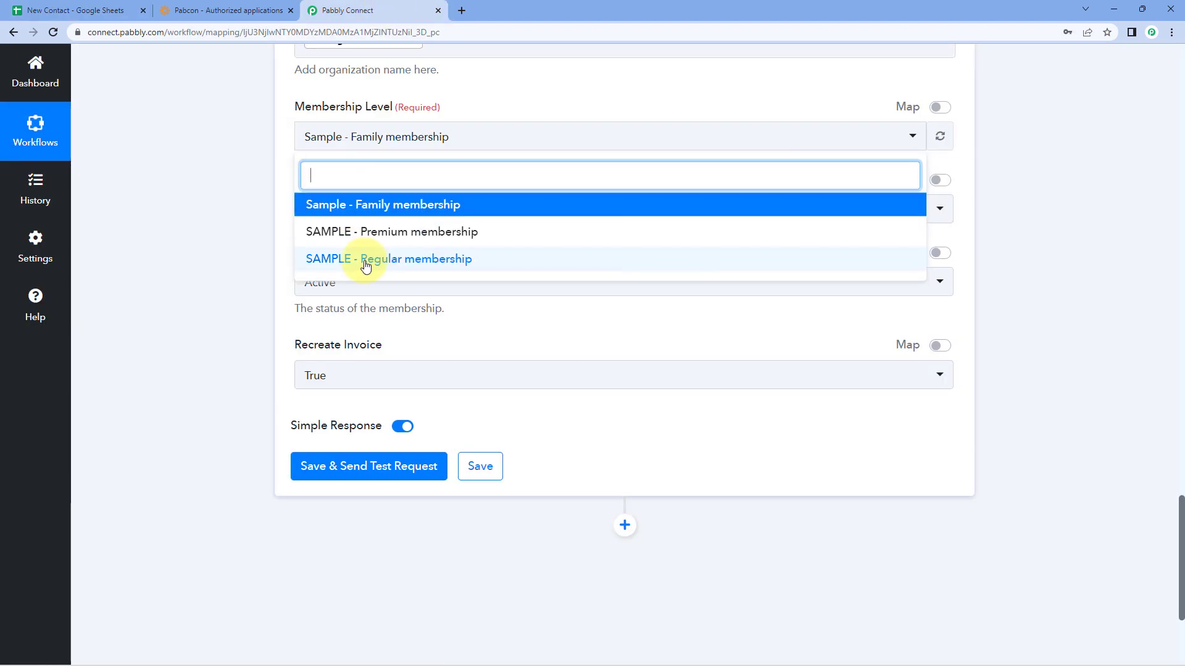
pyautogui.click(365, 260)
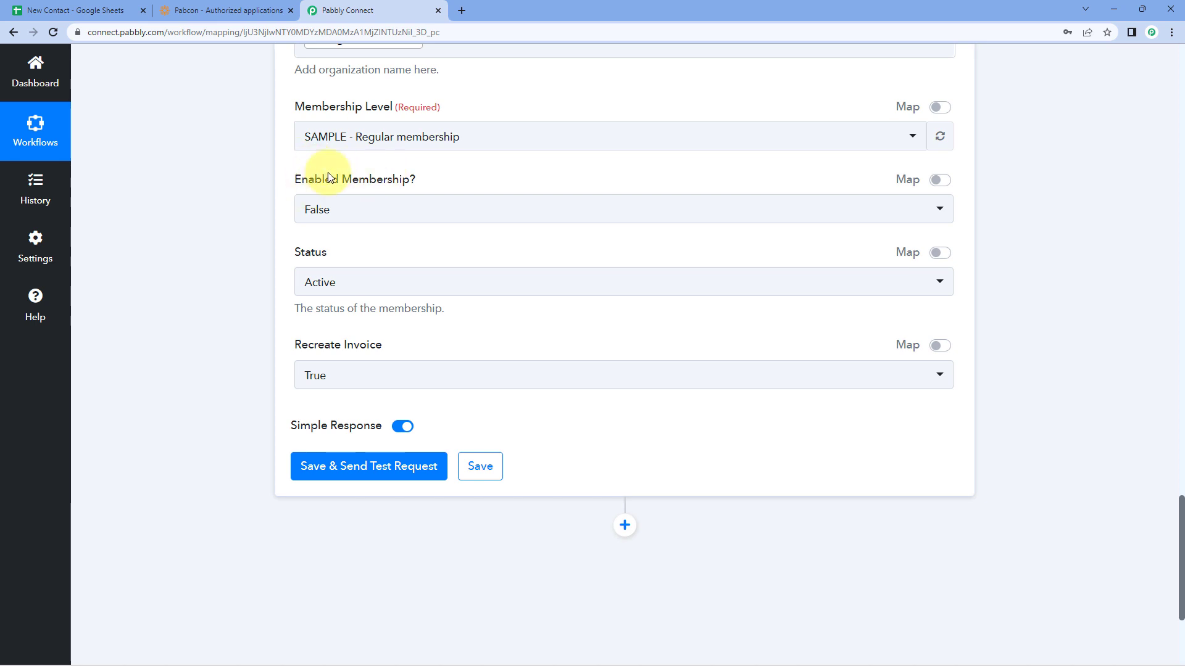
pyautogui.click(359, 208)
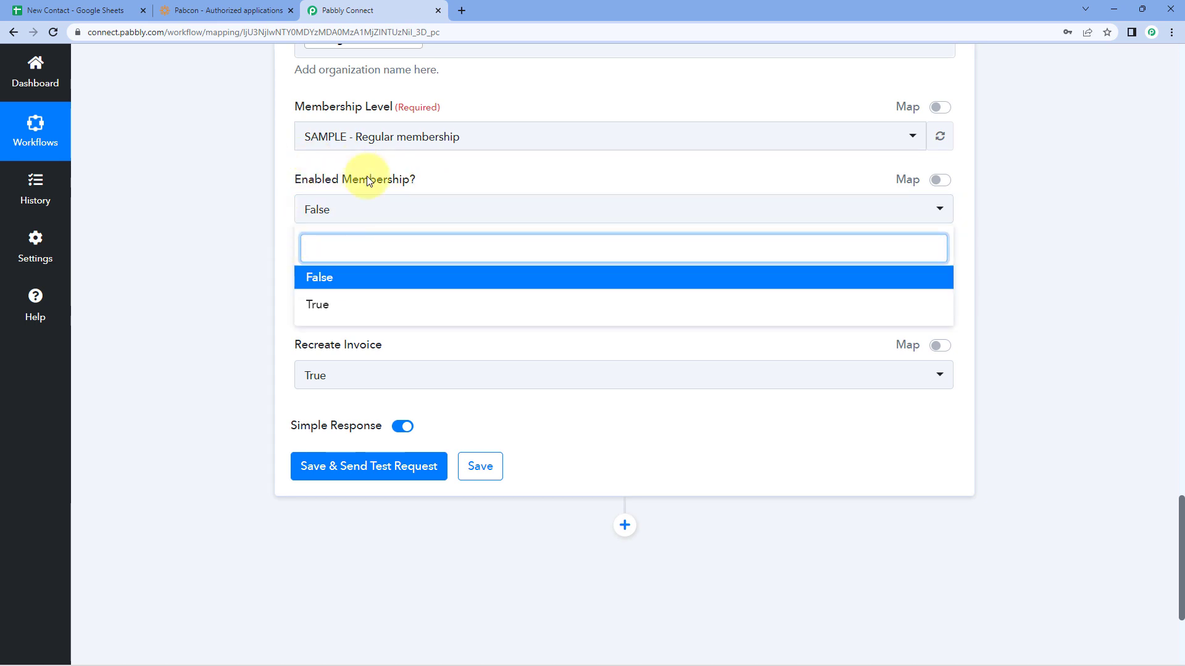
pyautogui.click(327, 281)
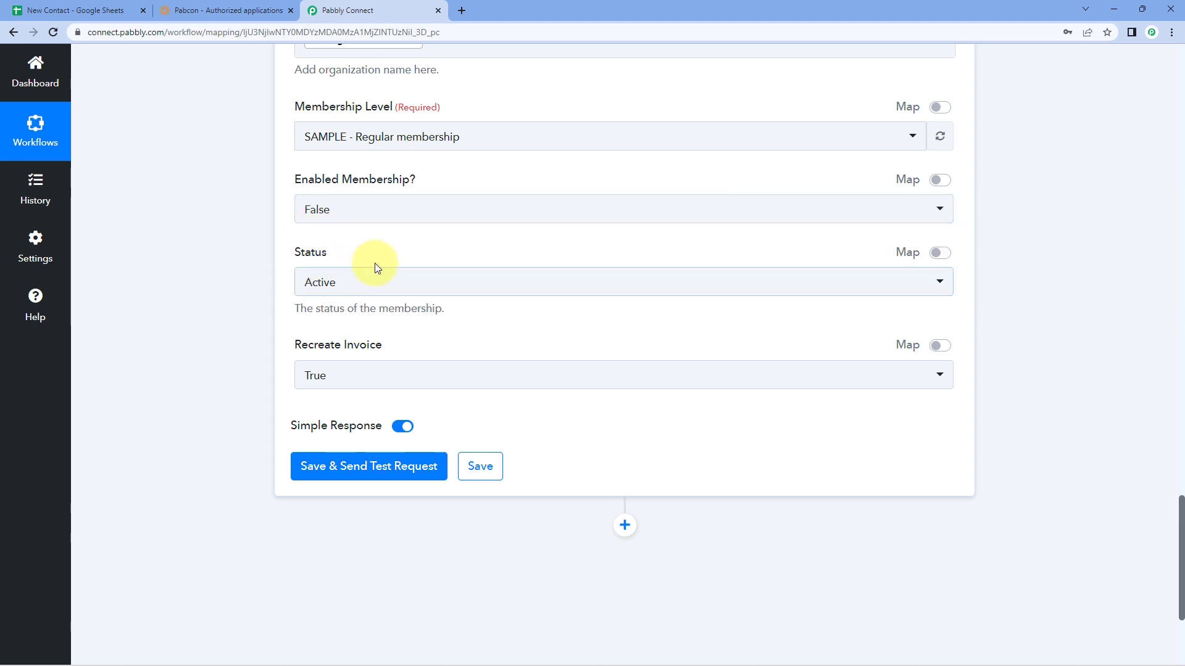
# Step: Set status PendingNew and Recreate Invoice False, then save and send a test request
pyautogui.click(409, 285)
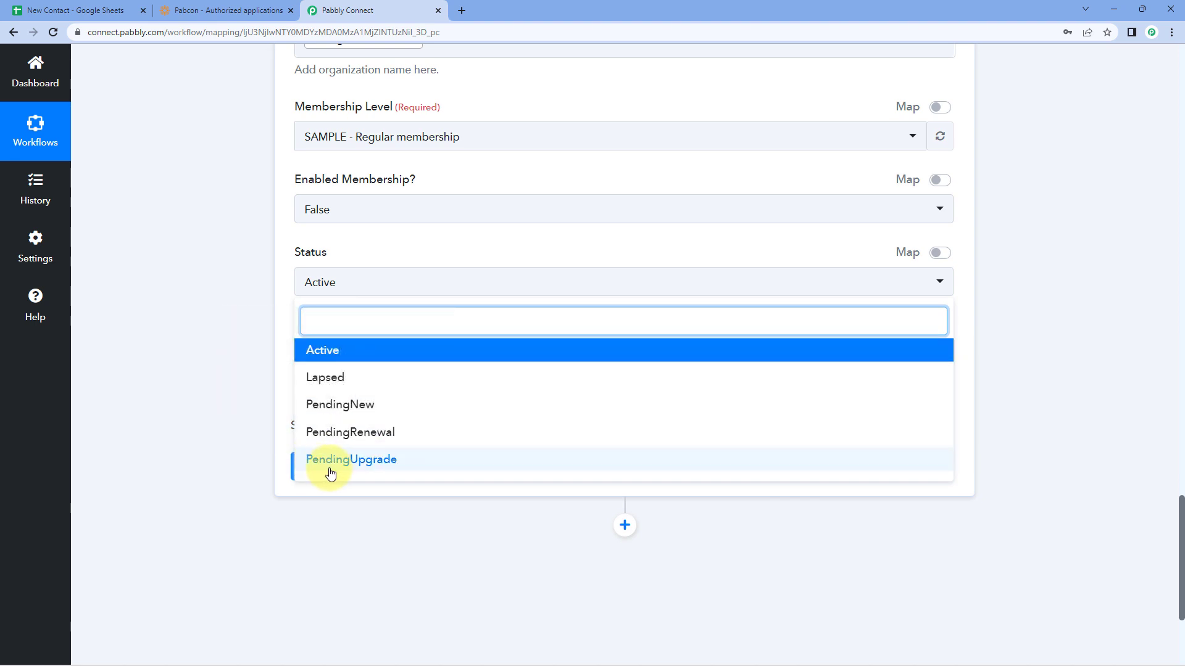
pyautogui.click(333, 411)
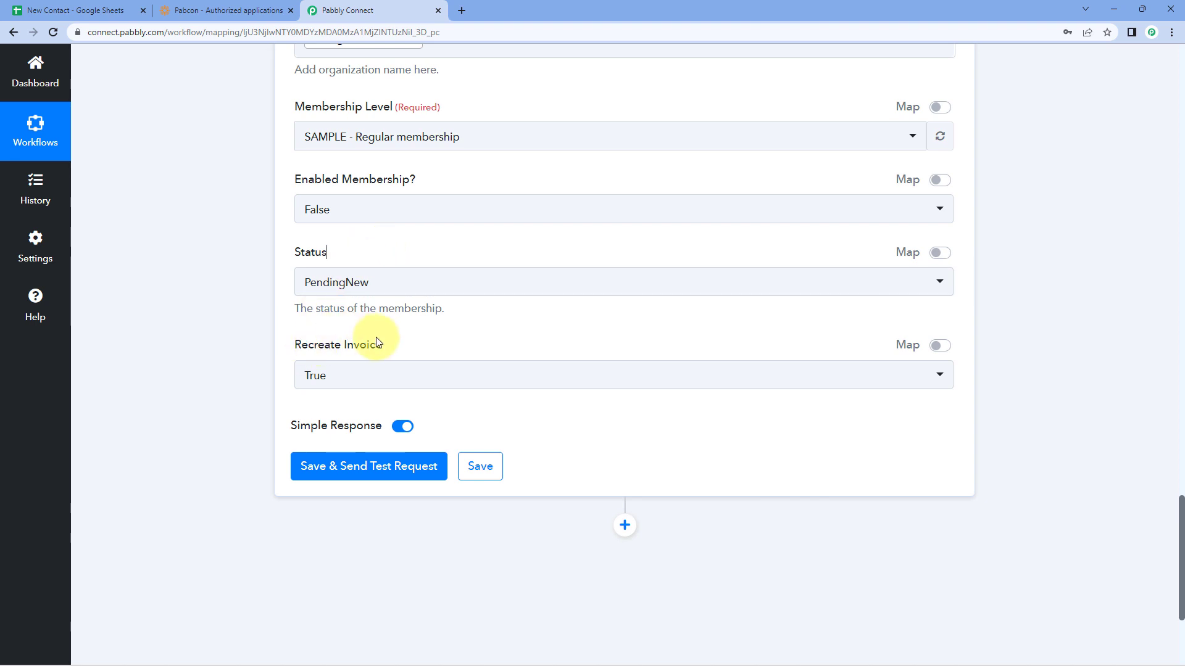
pyautogui.click(357, 375)
pyautogui.click(338, 476)
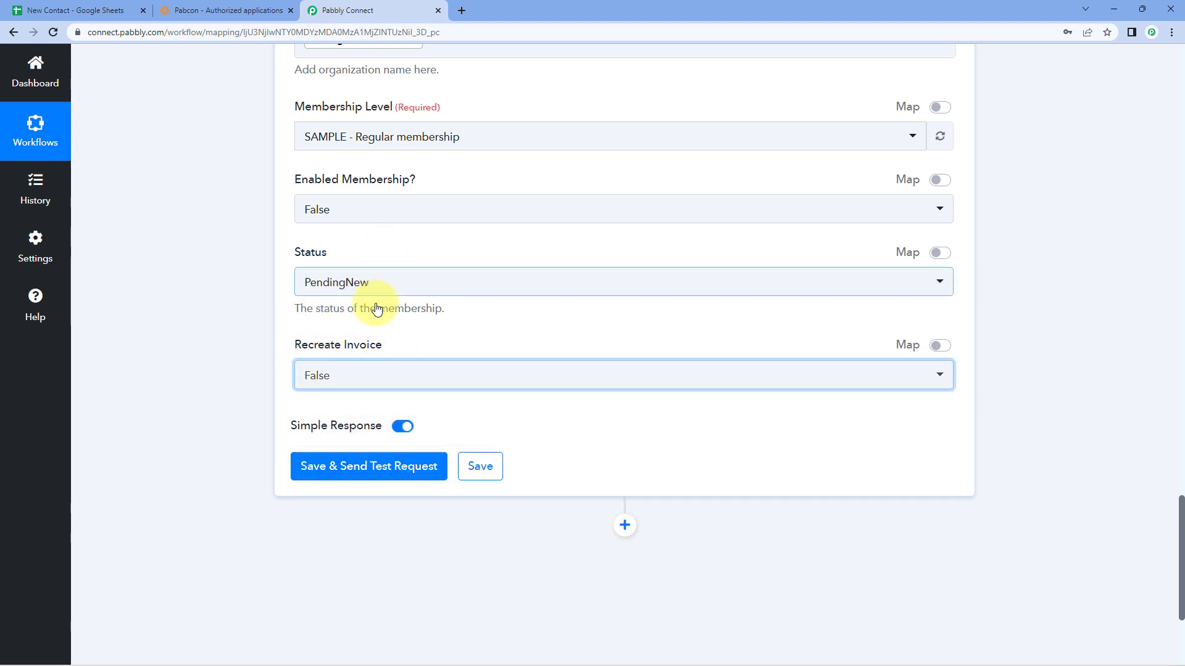
pyautogui.click(378, 309)
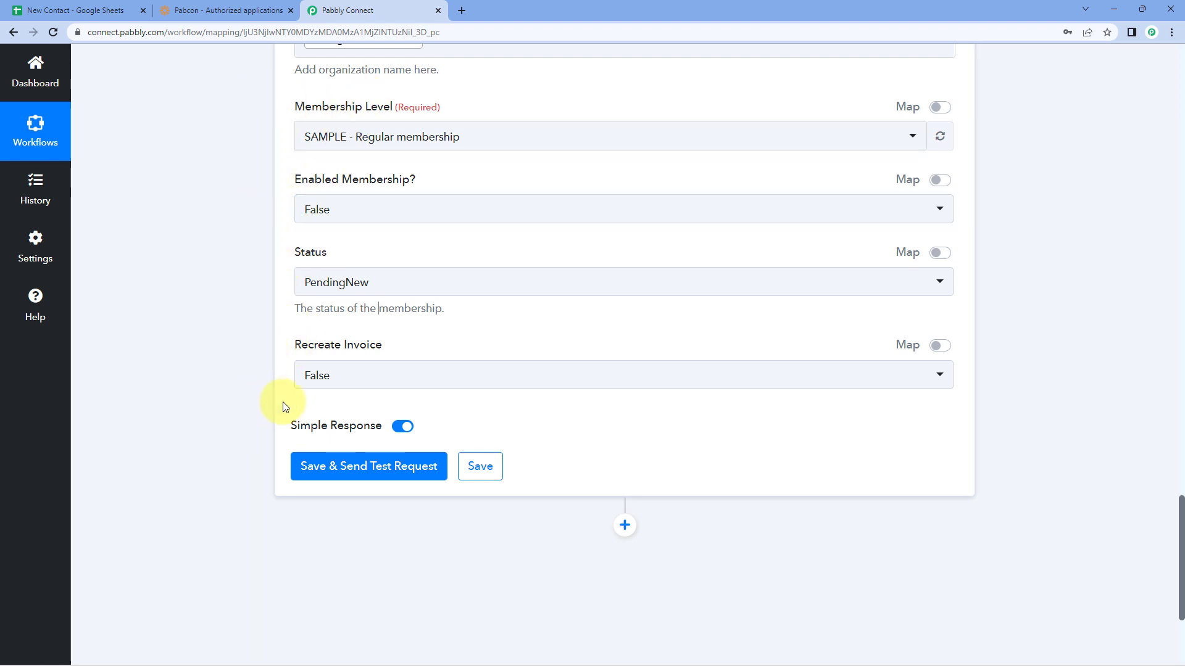
pyautogui.click(372, 479)
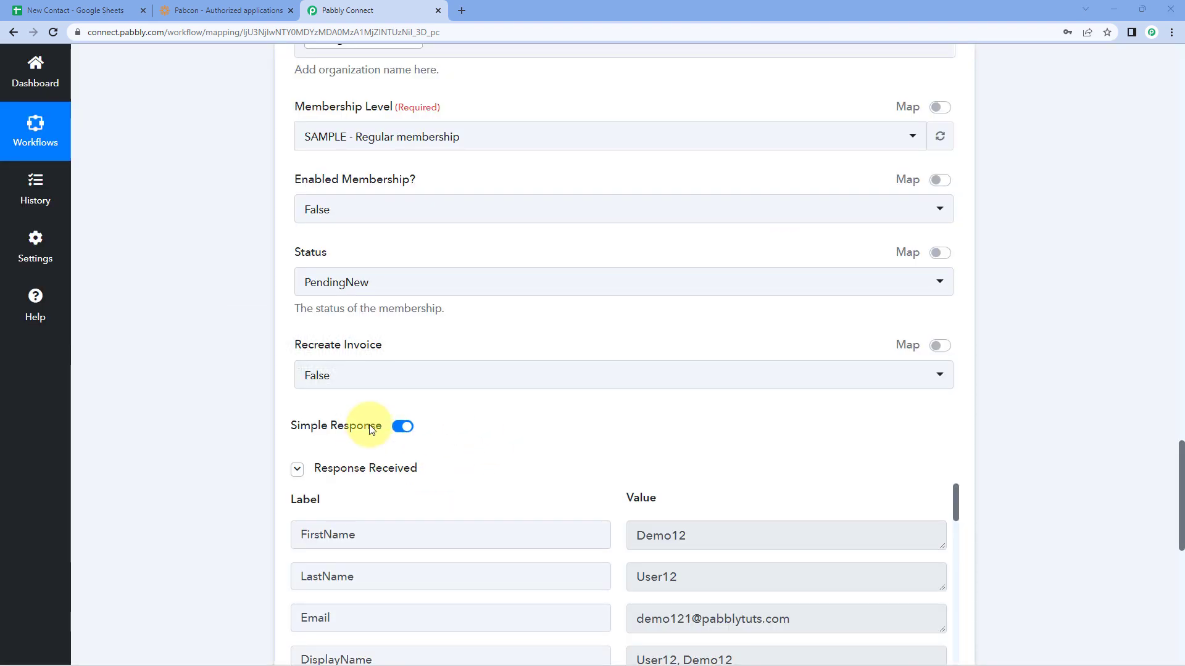
pyautogui.scroll(-2, 511, 421)
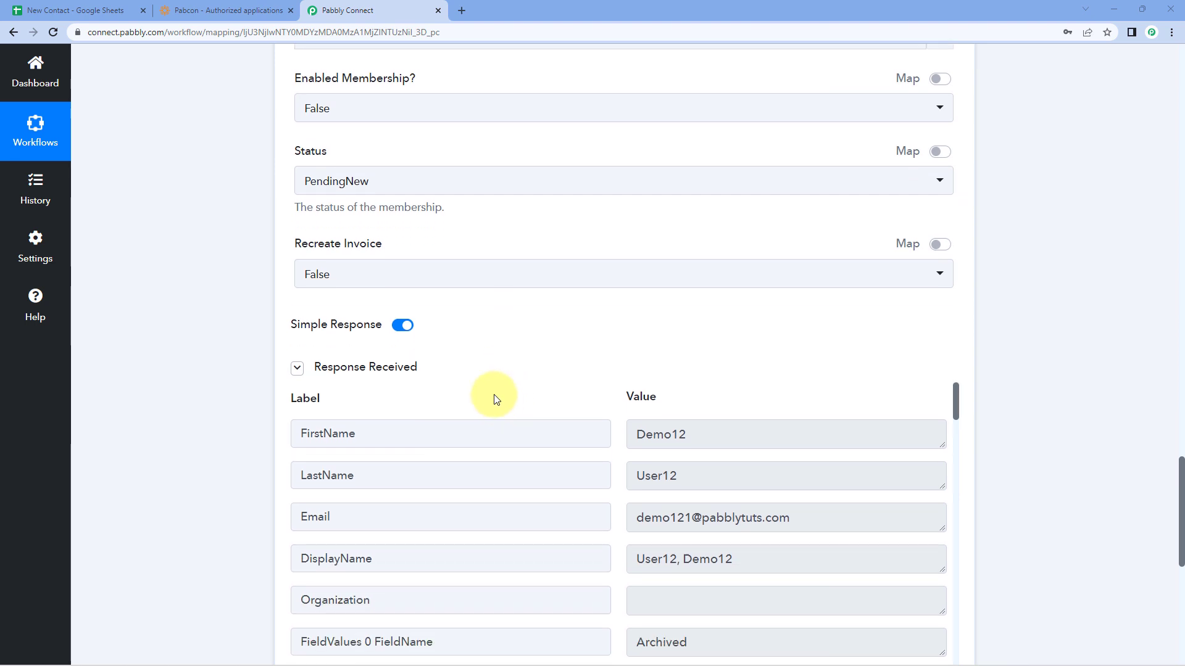
pyautogui.scroll(-1, 505, 349)
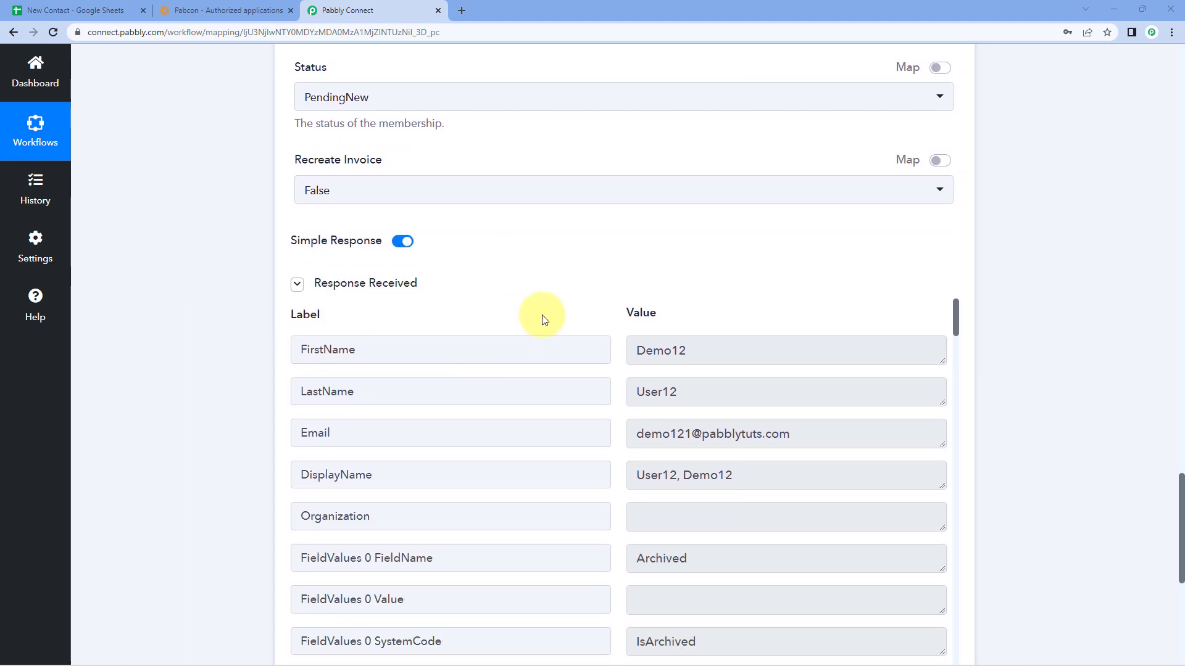
pyautogui.scroll(10, 543, 342)
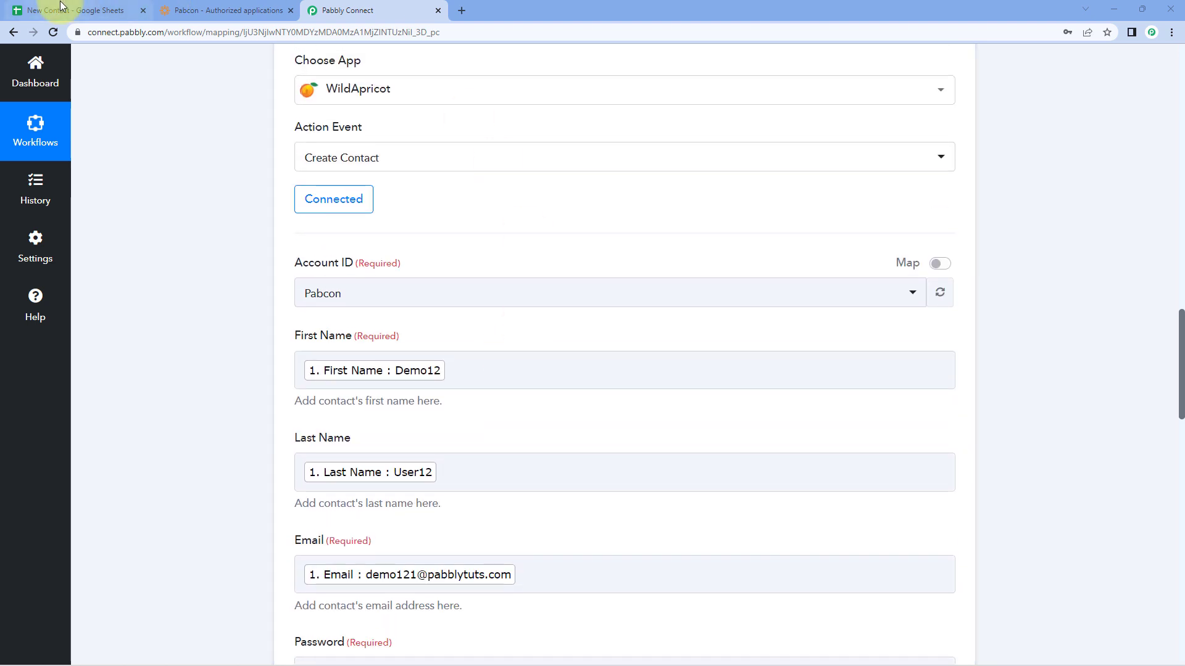
pyautogui.click(62, 7)
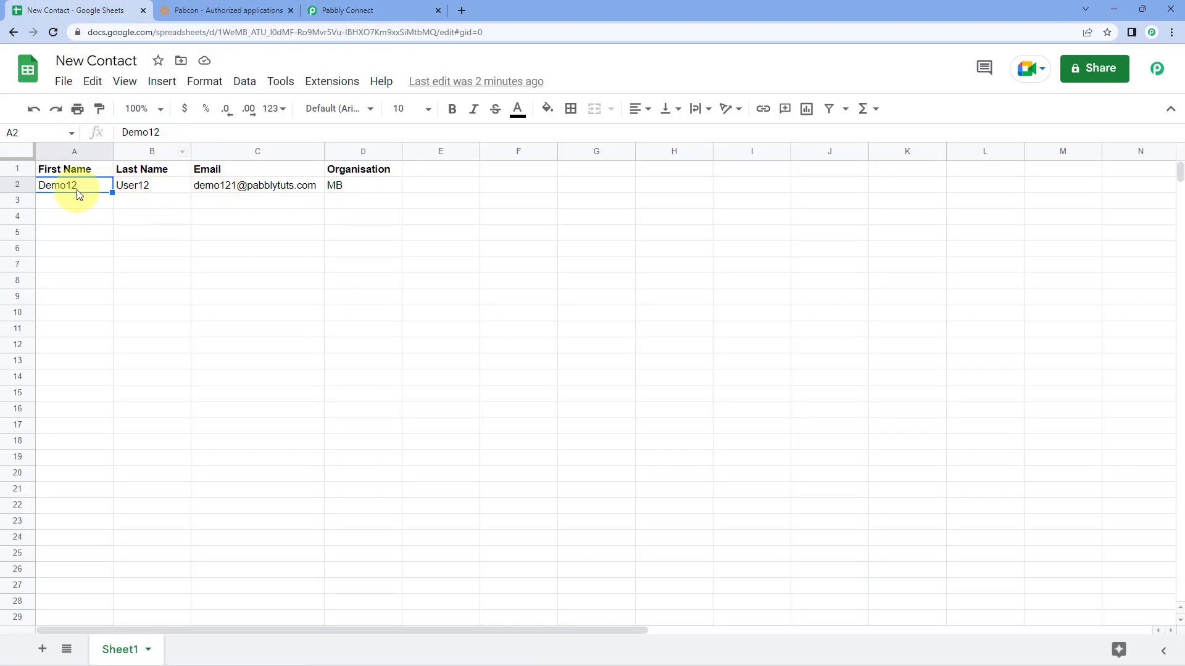
pyautogui.click(342, 11)
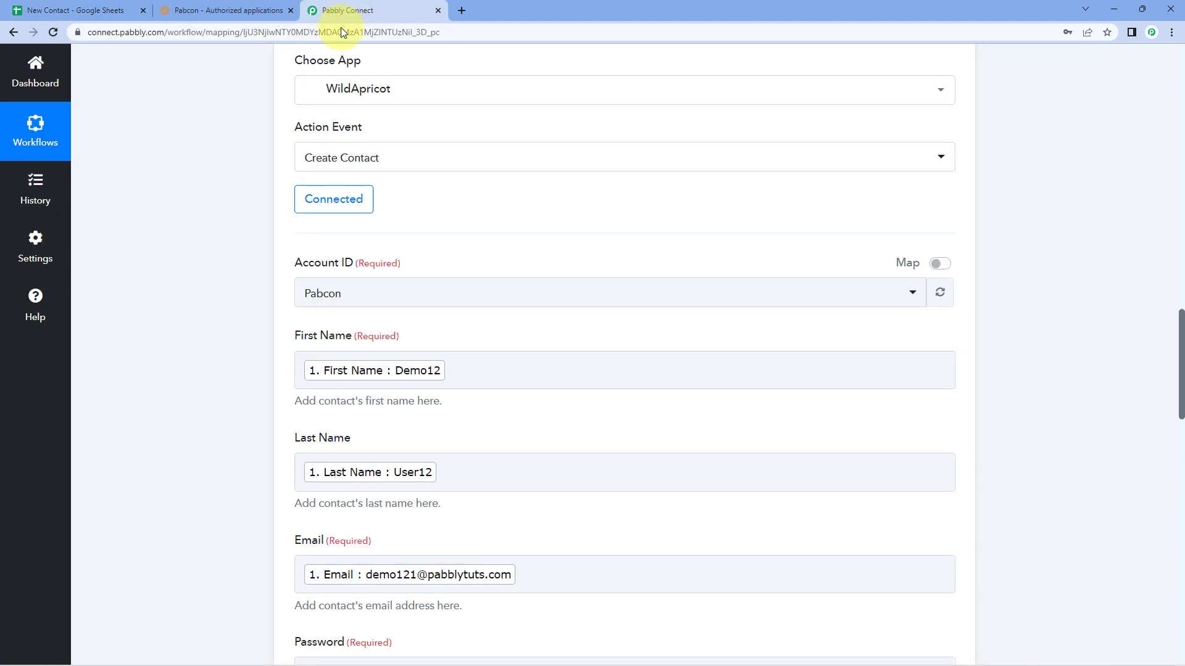
pyautogui.scroll(-5, 243, 361)
pyautogui.scroll(8, 243, 361)
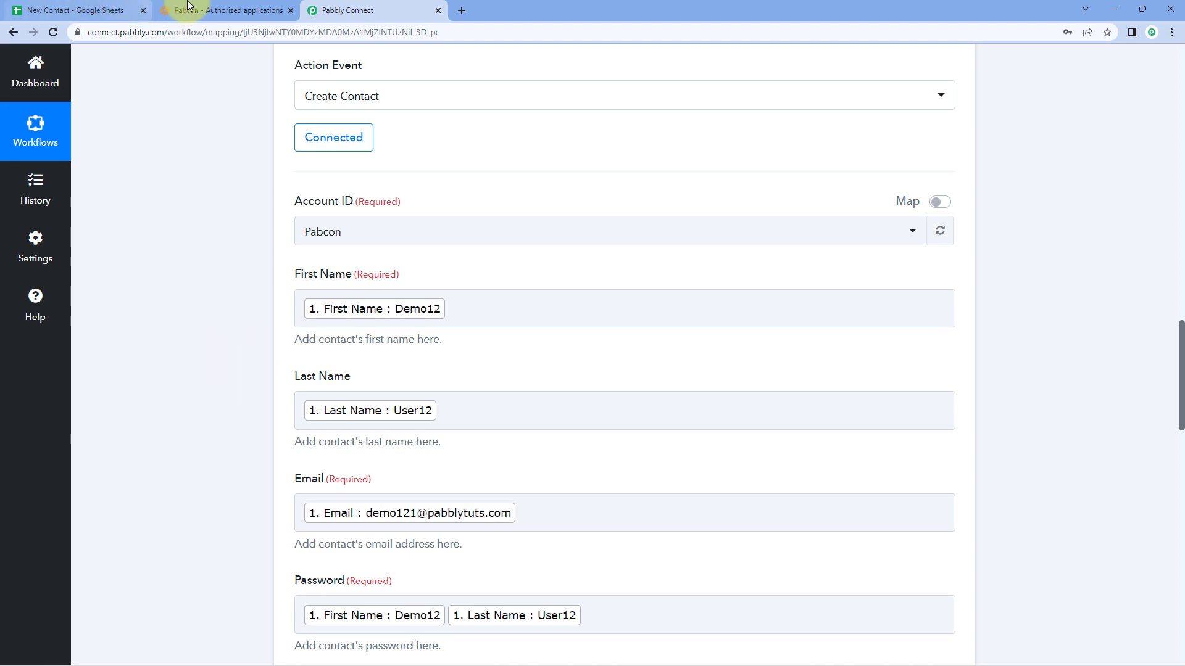
pyautogui.click(207, 8)
# Step: Open the Demo12 User12 record from WildApricot's contact list
pyautogui.click(41, 176)
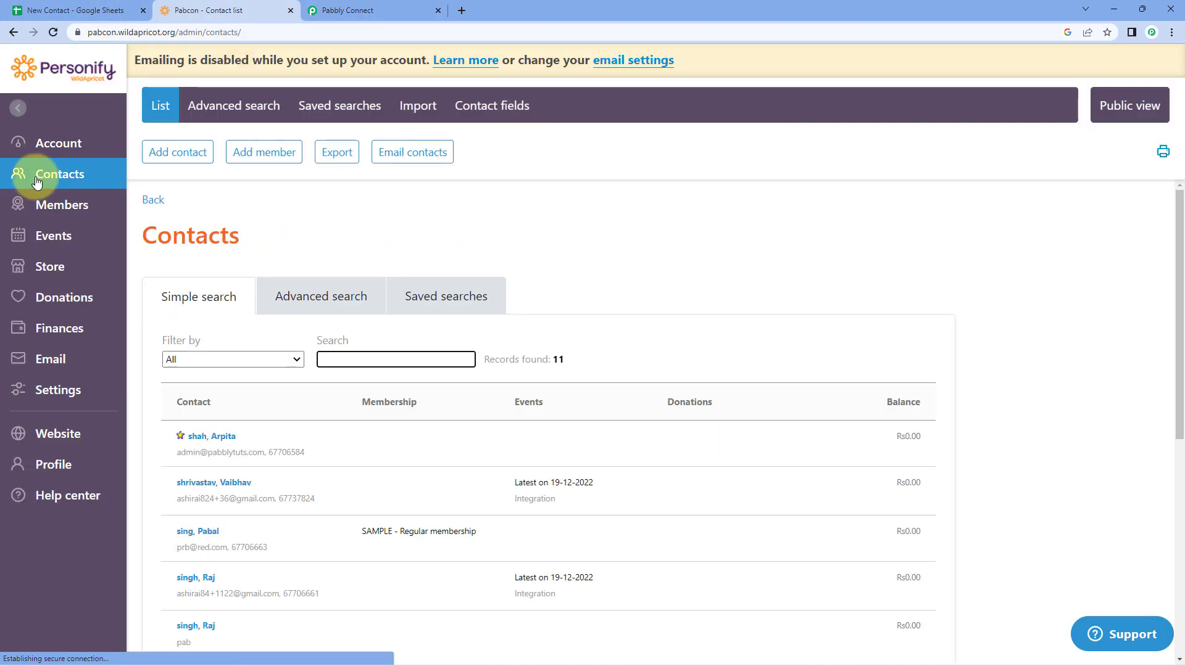
pyautogui.scroll(-5, 370, 334)
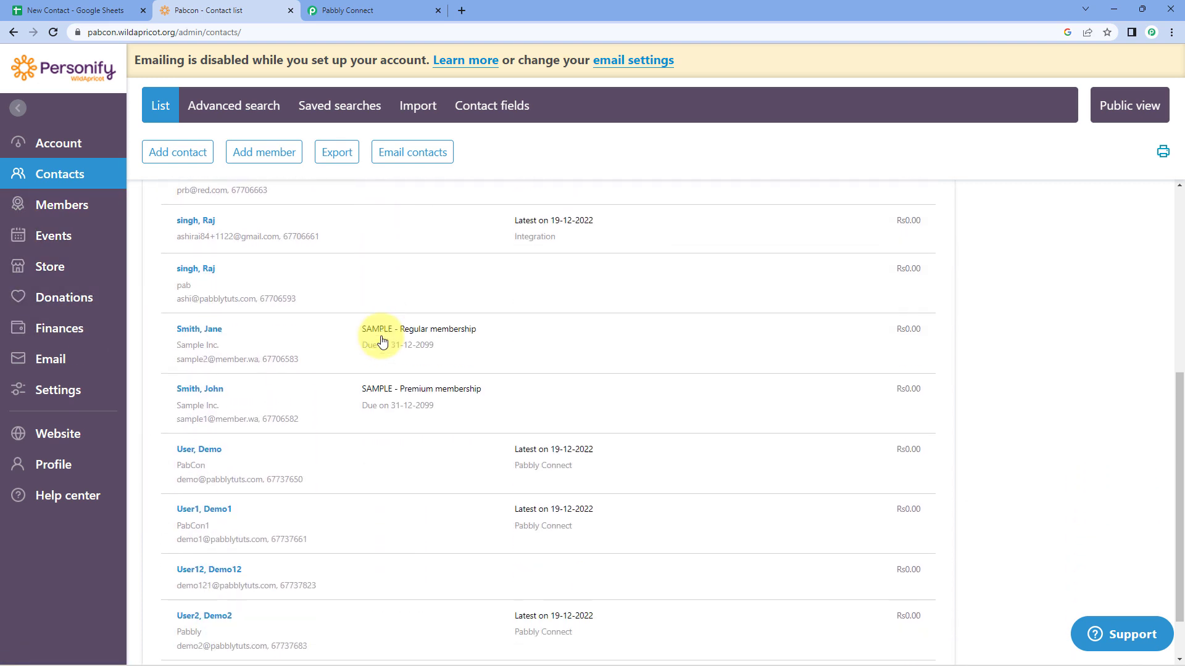
pyautogui.scroll(-1, 382, 341)
pyautogui.click(225, 505)
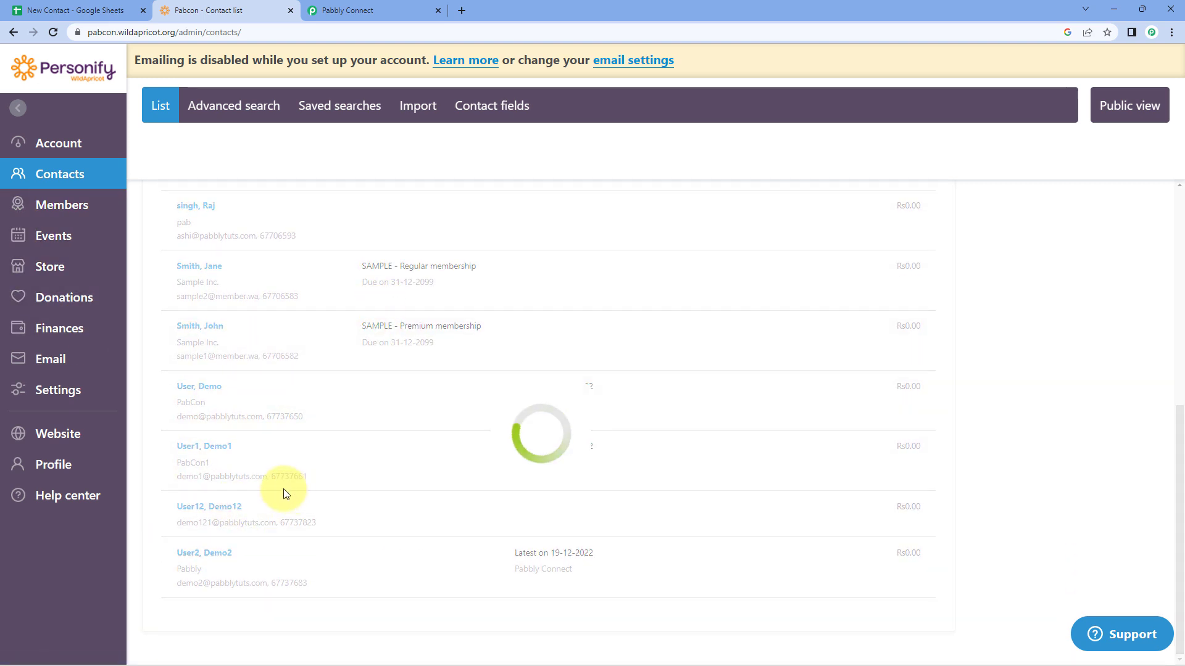
pyautogui.click(90, 10)
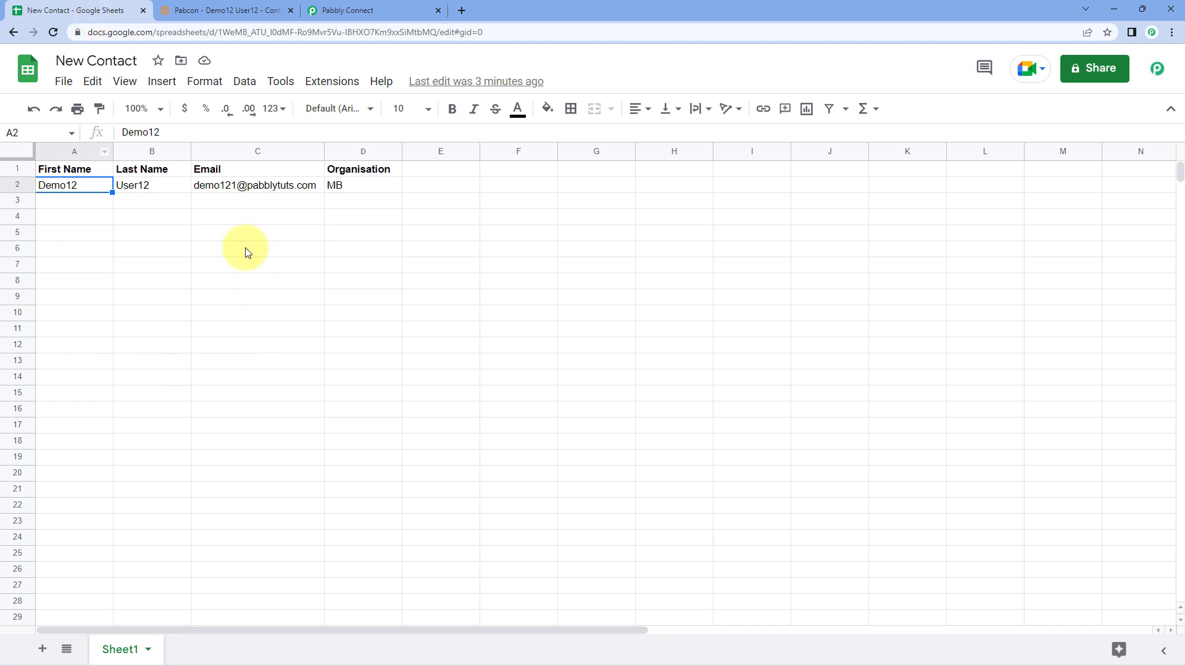
pyautogui.click(236, 6)
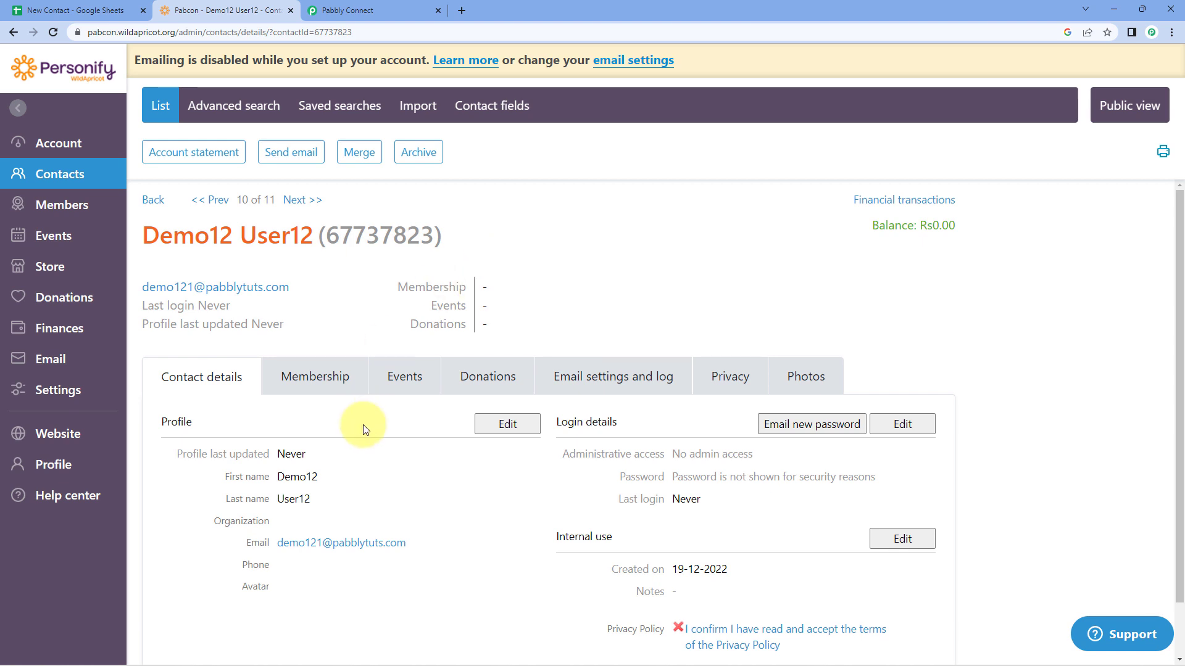
# Step: Check the contact's name and e-mail against the sheet, then return to Pabbly Connect
pyautogui.moveTo(317, 497); pyautogui.dragTo(258, 497)
pyautogui.moveTo(415, 542); pyautogui.dragTo(277, 542)
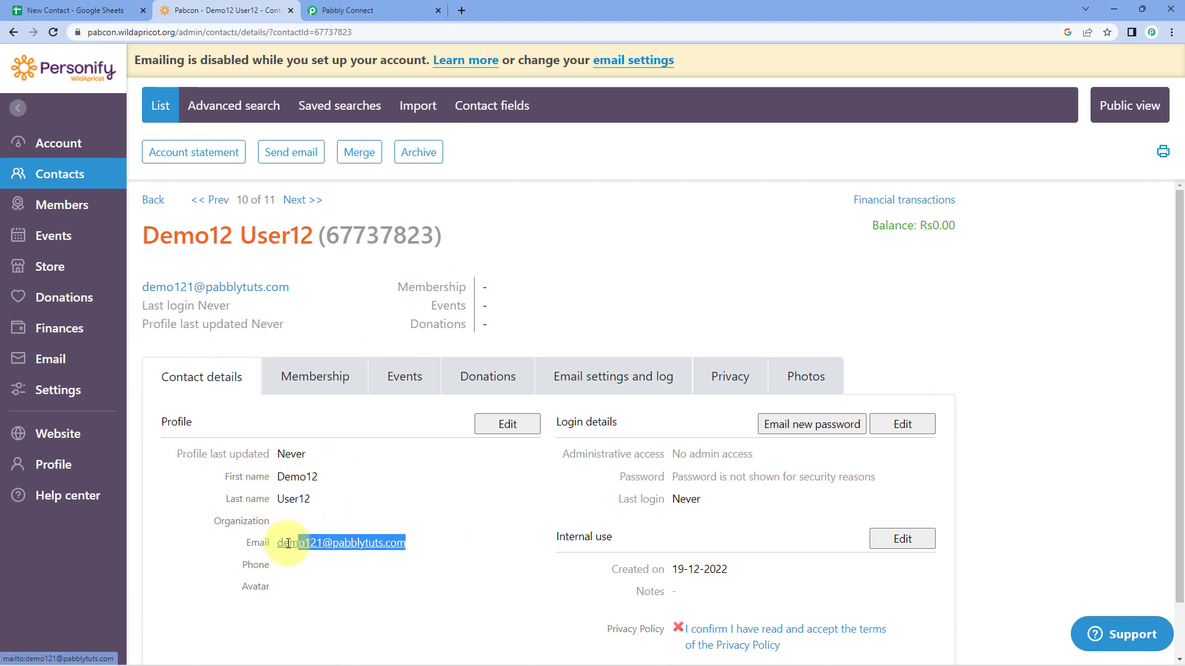
pyautogui.click(623, 303)
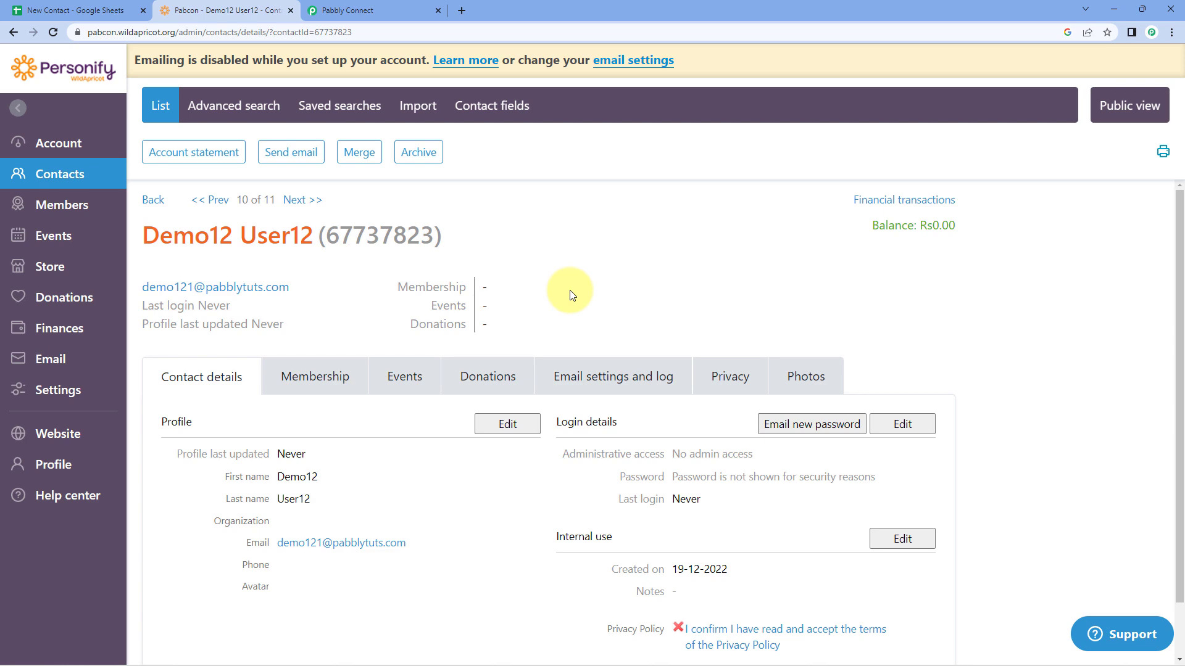
pyautogui.click(422, 11)
pyautogui.scroll(20, 1073, 339)
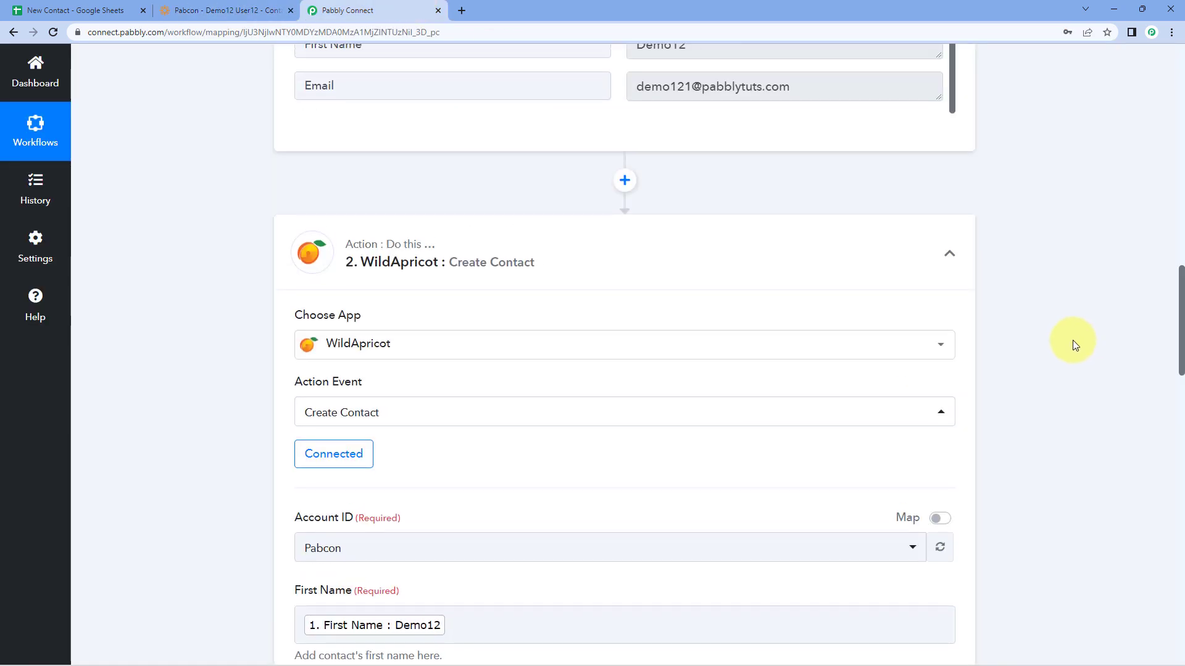
# Step: Collapse the Google Sheets trigger, reset WildApricot to its contact list, and select cell A3
pyautogui.scroll(10, 1013, 365)
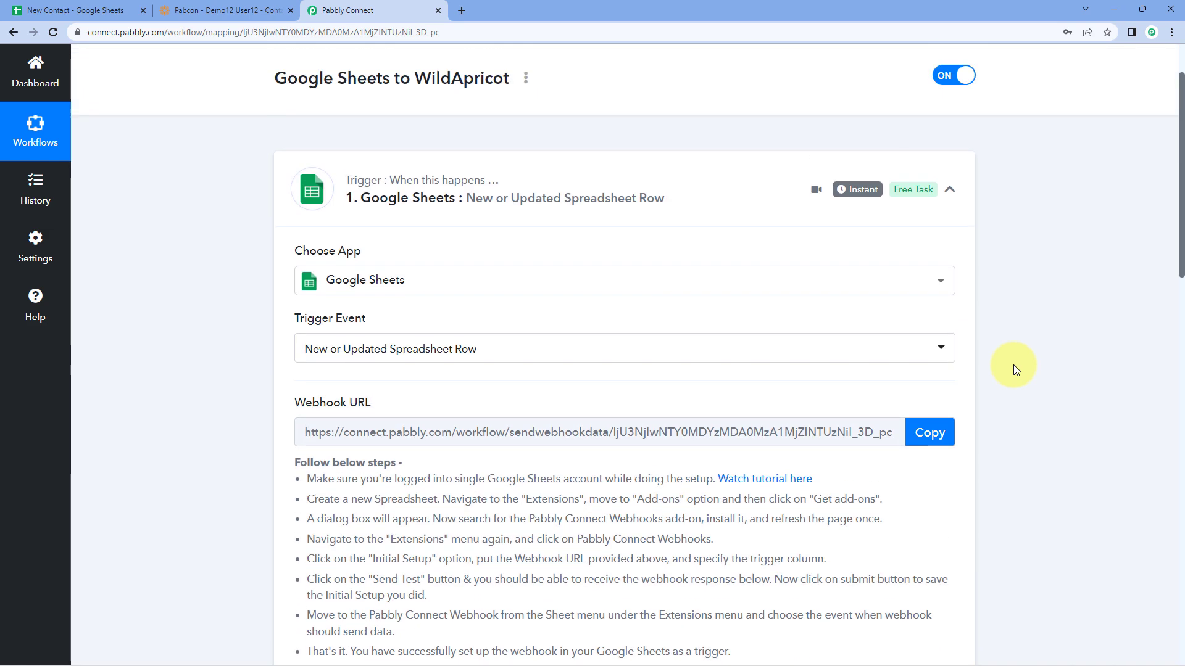
pyautogui.click(951, 264)
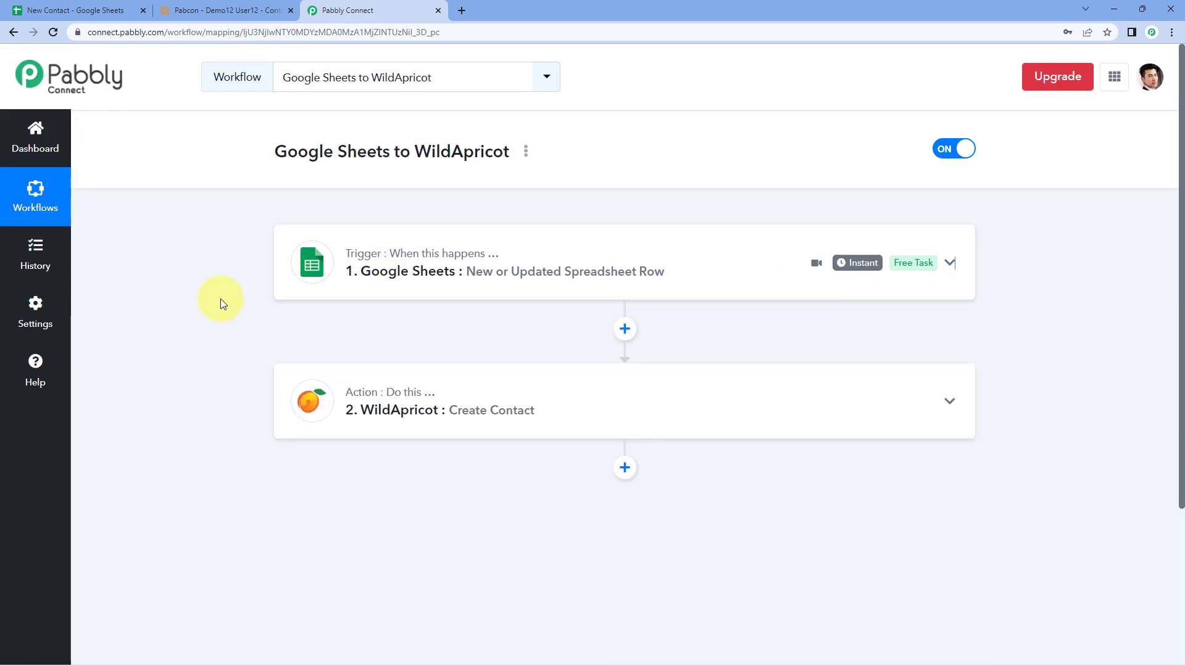
pyautogui.click(80, 9)
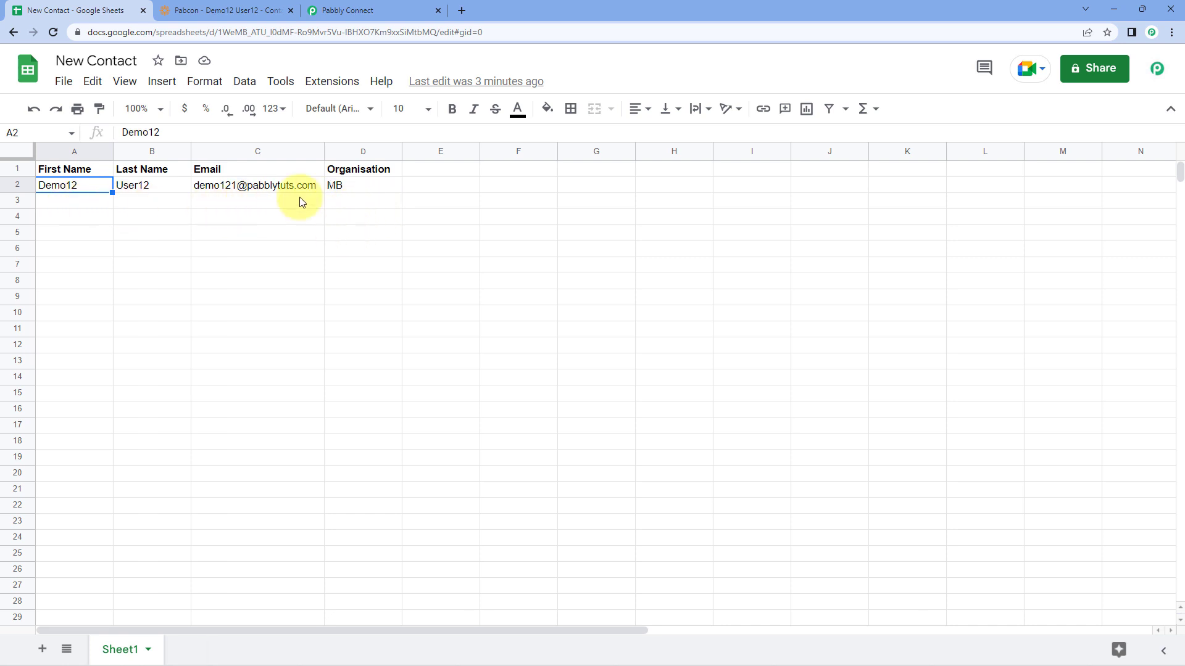
pyautogui.click(246, 12)
pyautogui.click(151, 200)
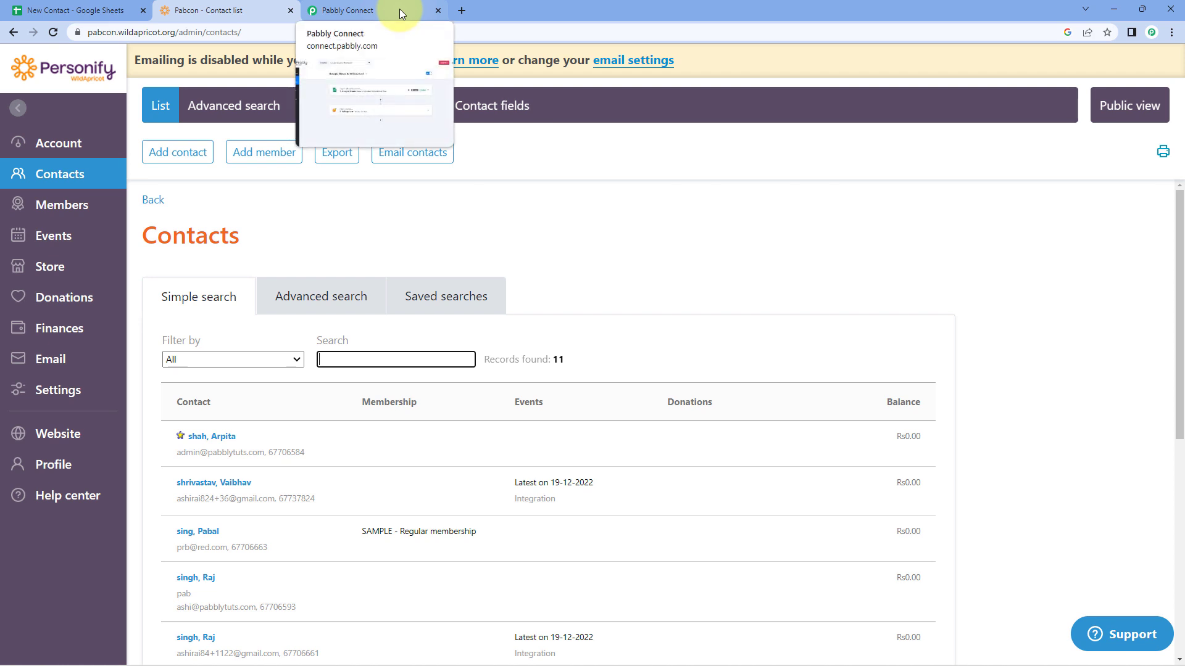
pyautogui.click(20, 10)
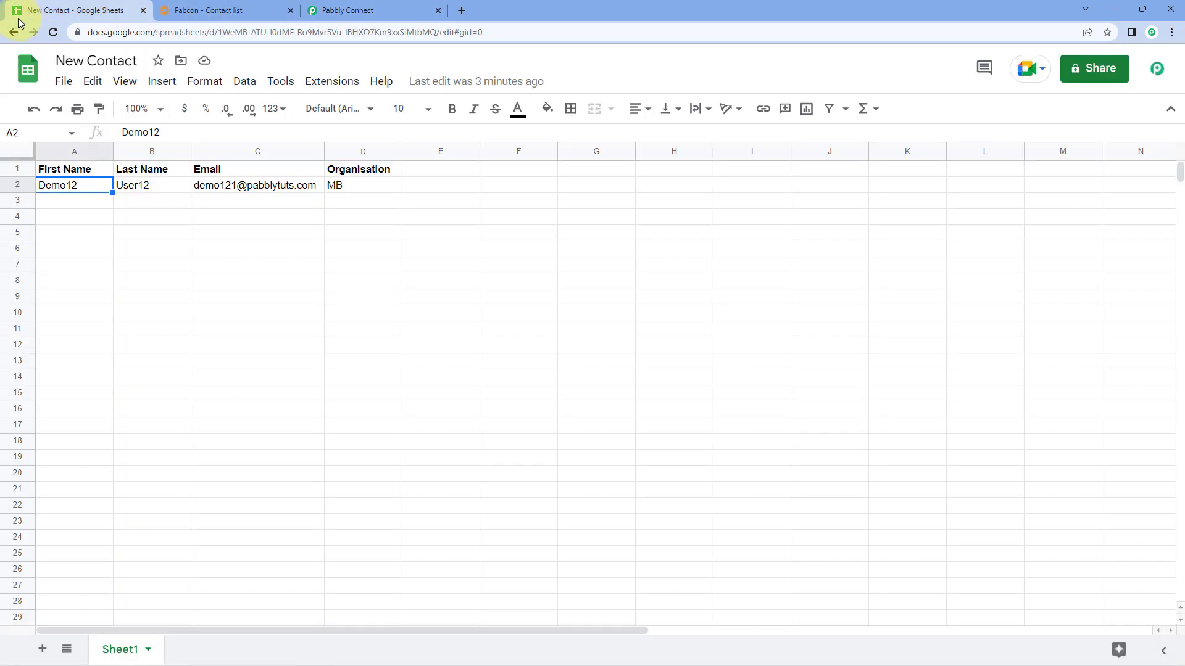
pyautogui.click(87, 202)
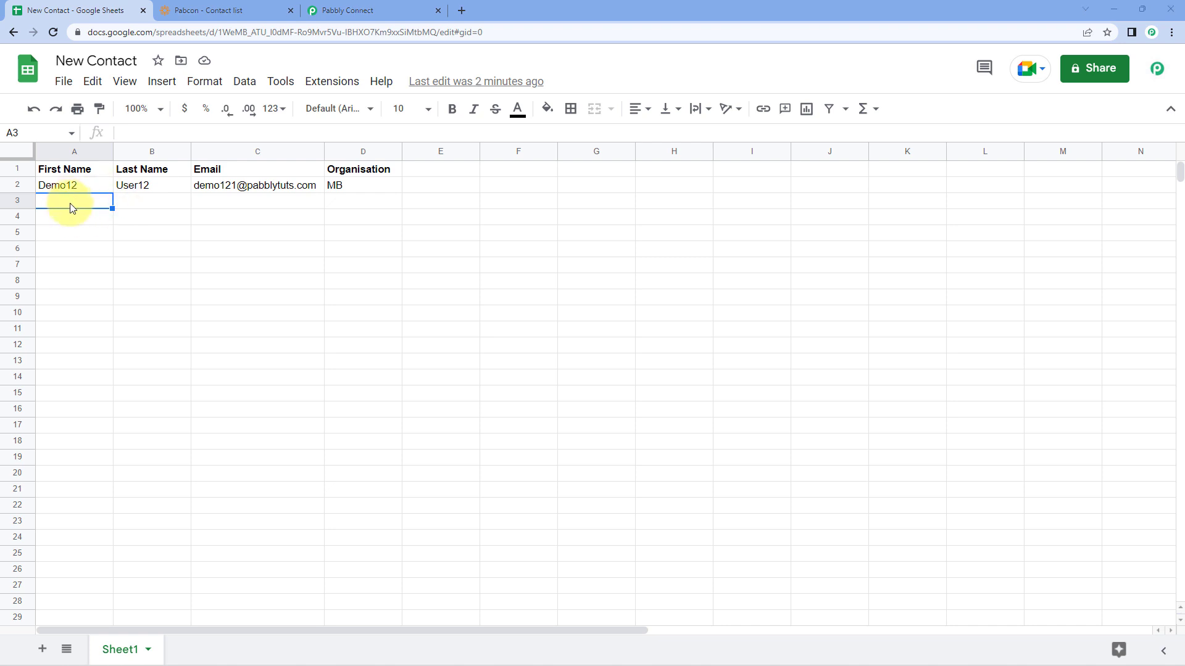
# Step: Enter row 3 as Test, User, a test e-mail address and organisation Google
pyautogui.doubleClick(72, 208)
pyautogui.write('Test')
pyautogui.press('Tab')
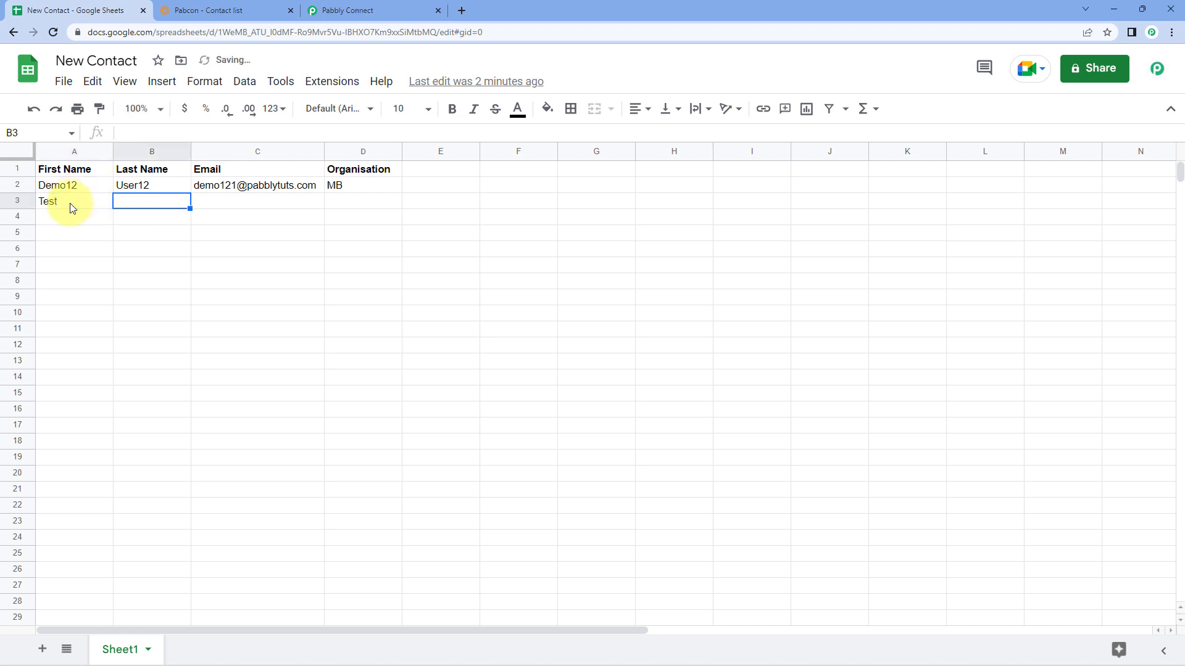
pyautogui.write('User')
pyautogui.press('Delete')
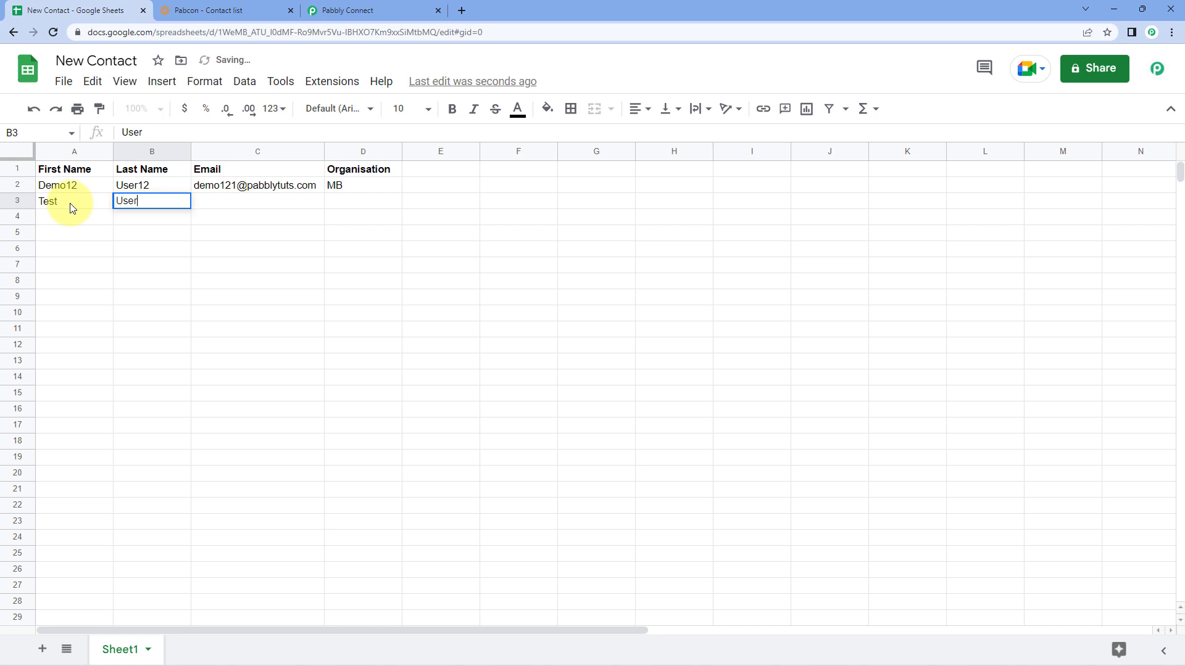
pyautogui.press('Tab')
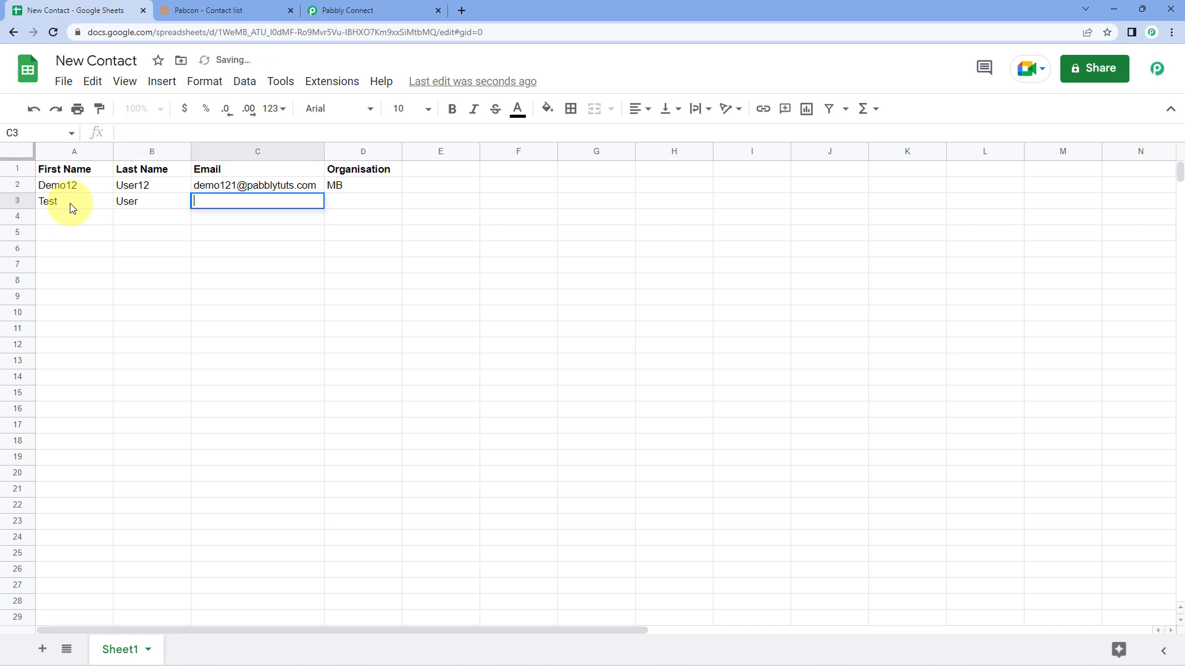
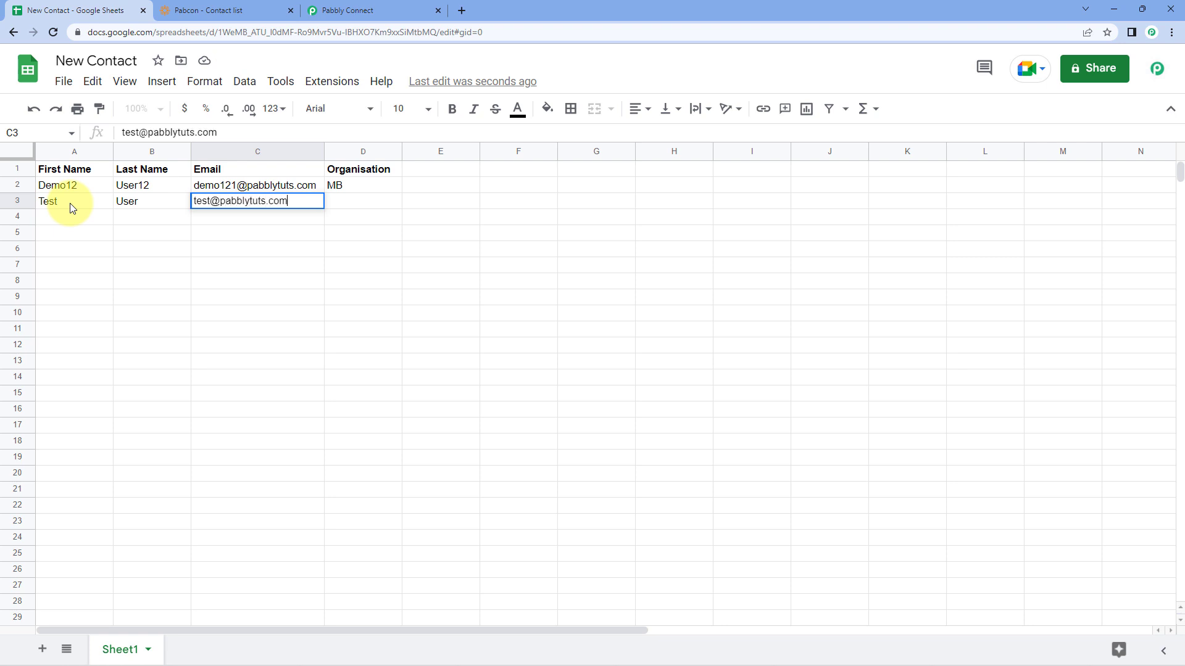
pyautogui.press('Tab')
pyautogui.write('Google')
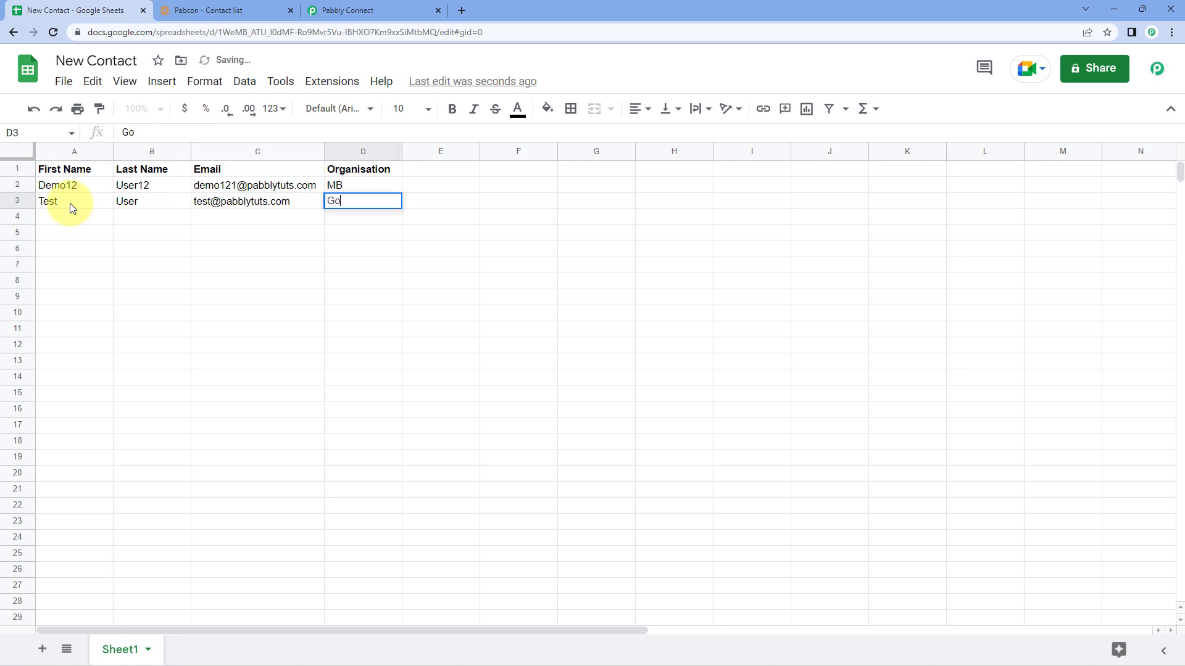
pyautogui.click(139, 218)
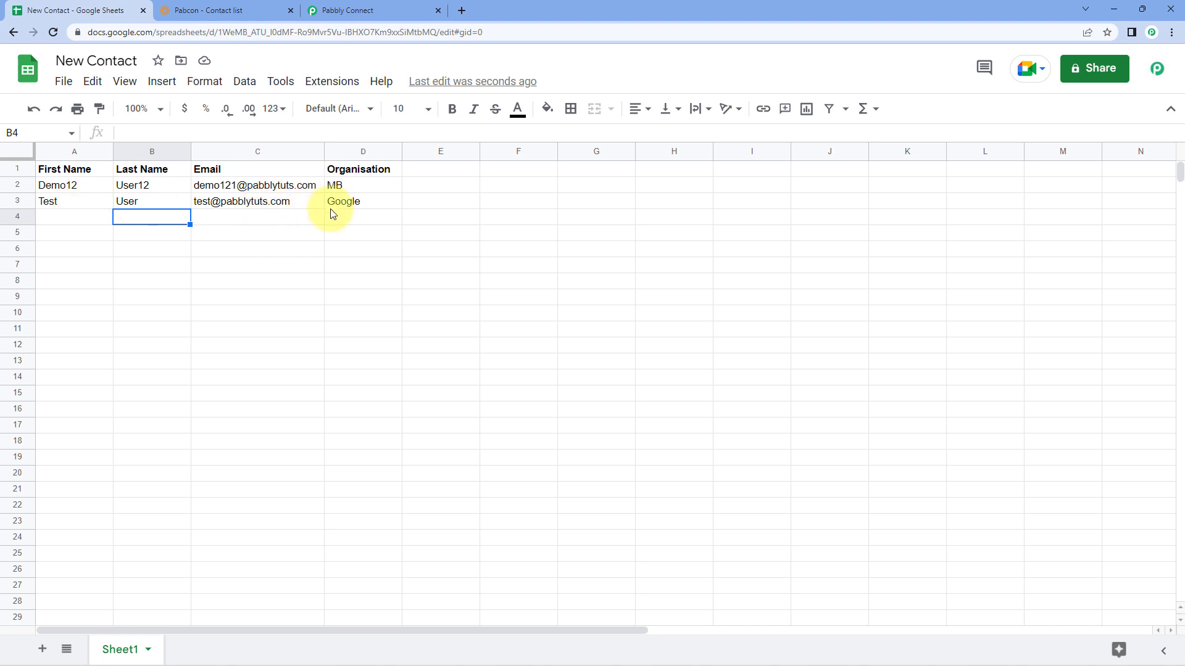
# Step: Reload WildApricot's contacts, open the new Test User record, then go back to Pabbly Connect
pyautogui.click(241, 10)
pyautogui.click(54, 32)
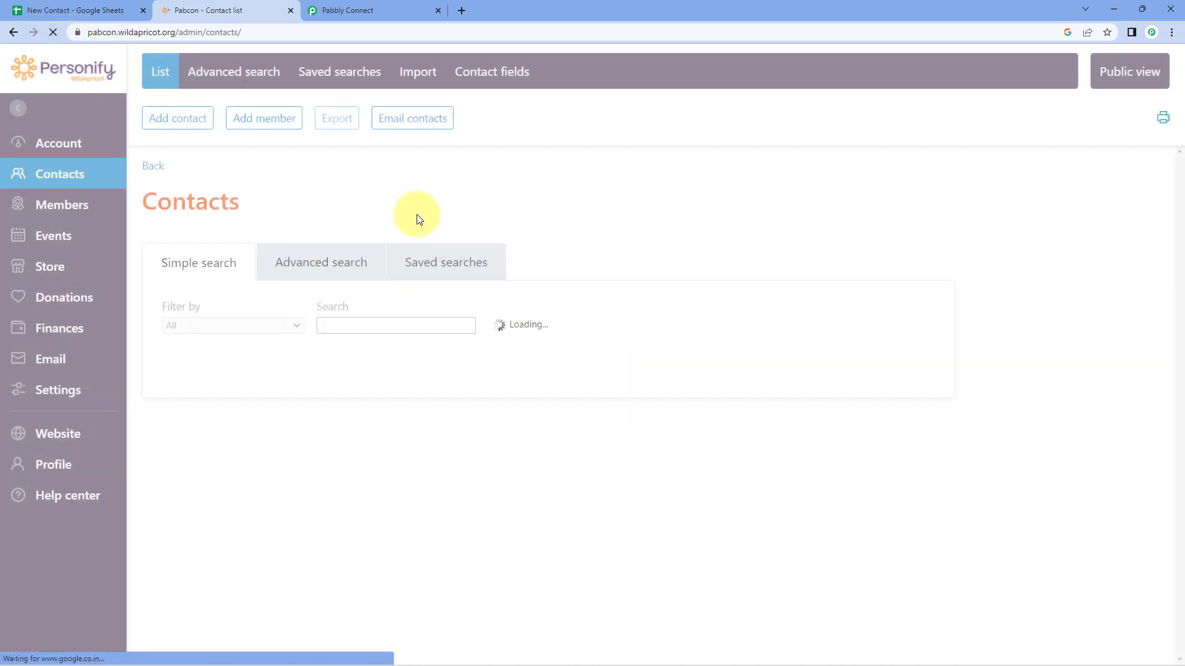
pyautogui.scroll(-8, 354, 296)
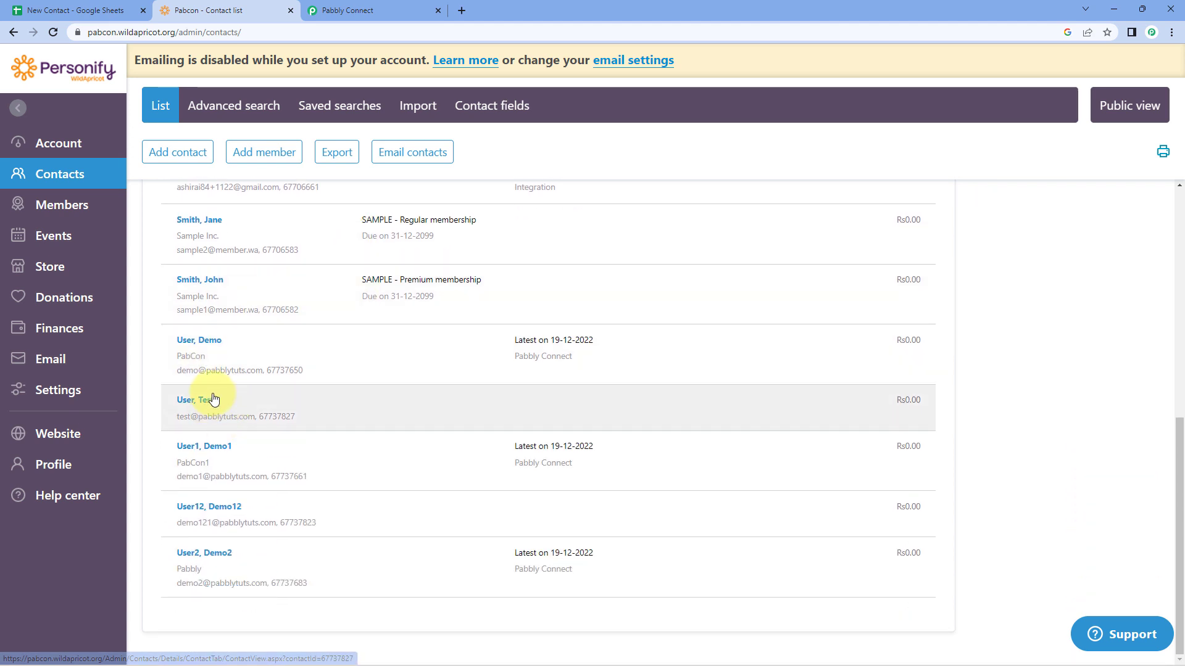
pyautogui.click(206, 401)
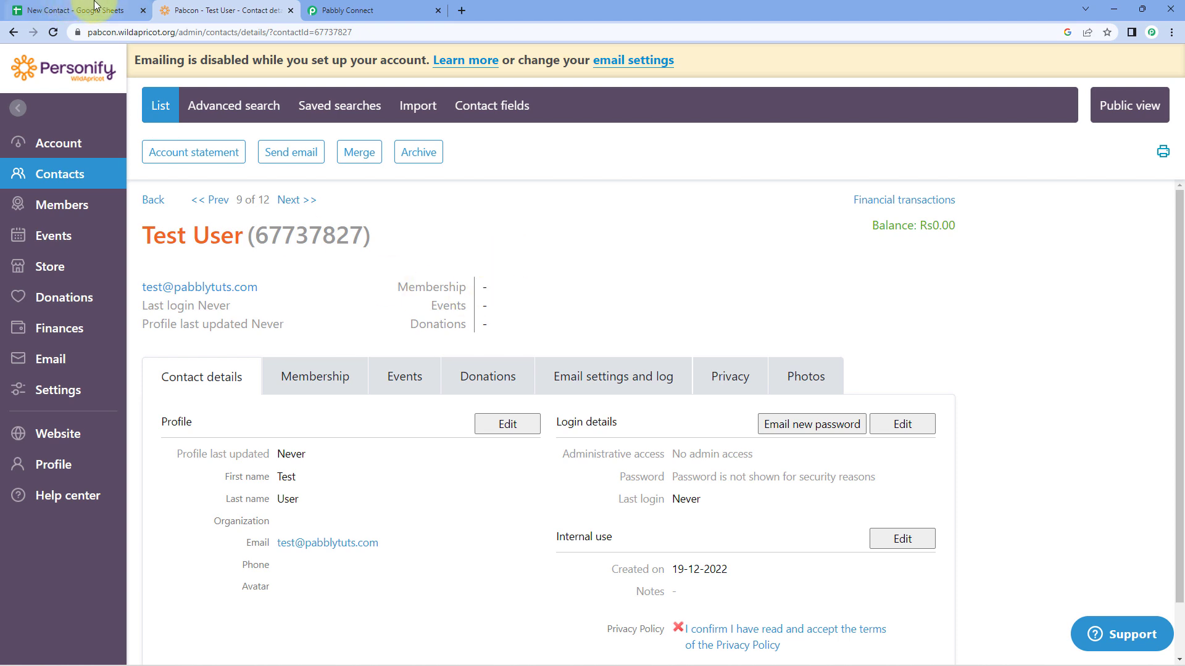
pyautogui.click(361, 7)
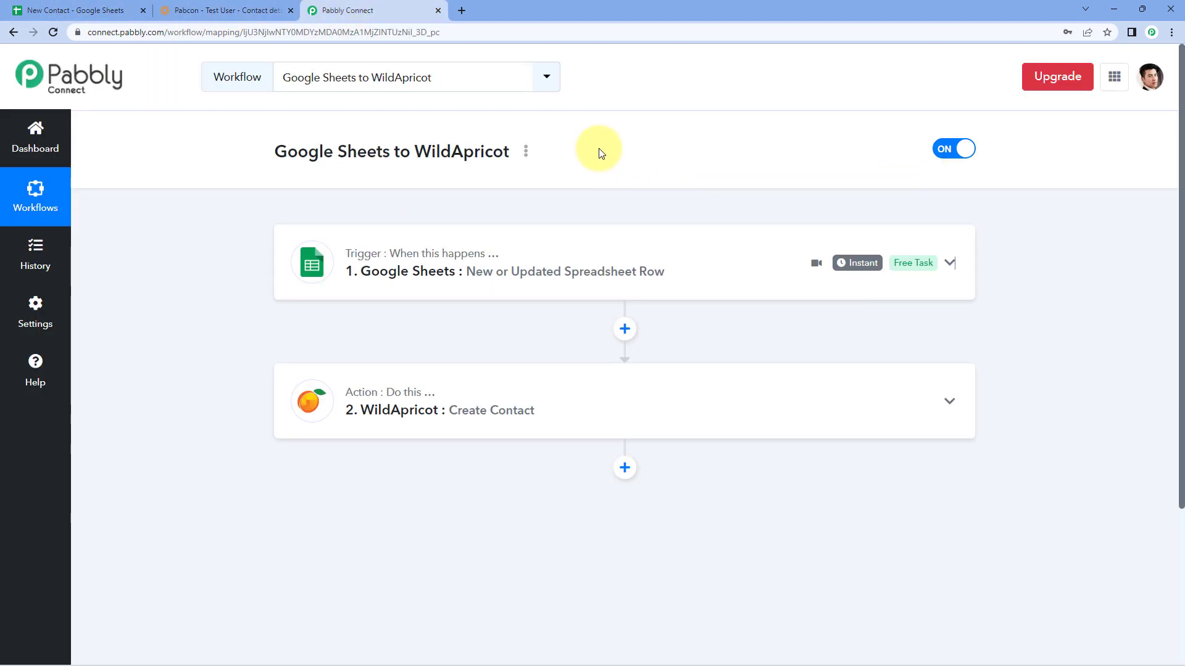